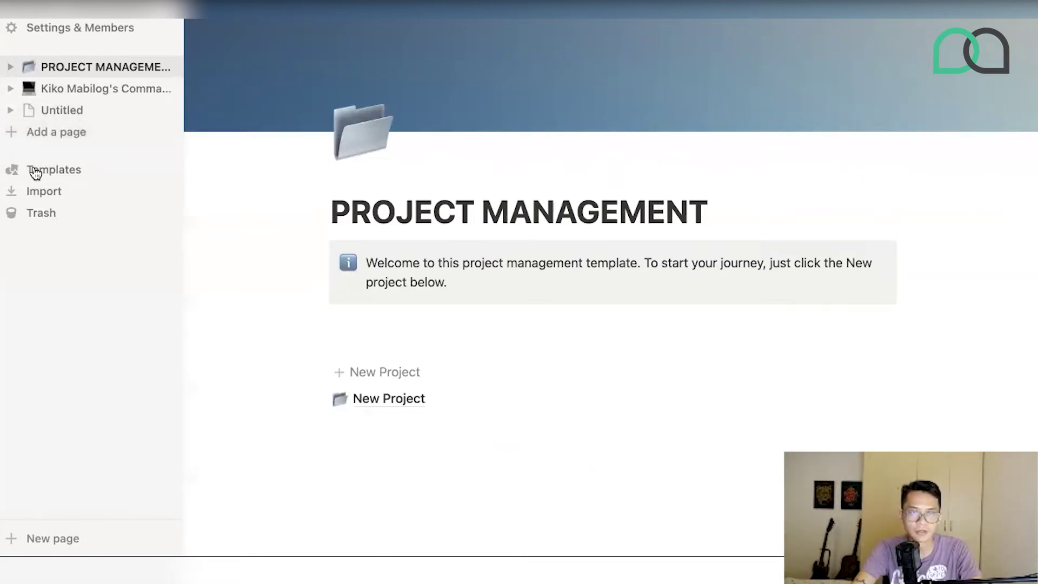
Add a new page to the workspace and title it "Project Management Board".
{"action": "left_click", "coordinate": [48, 139]}
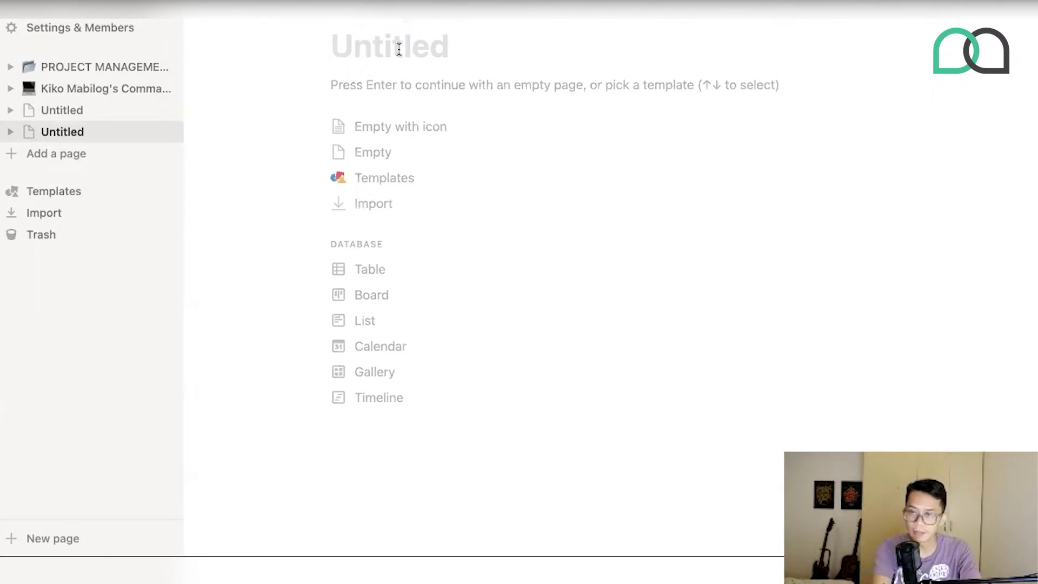
{"action": "type", "text": "Proje"}
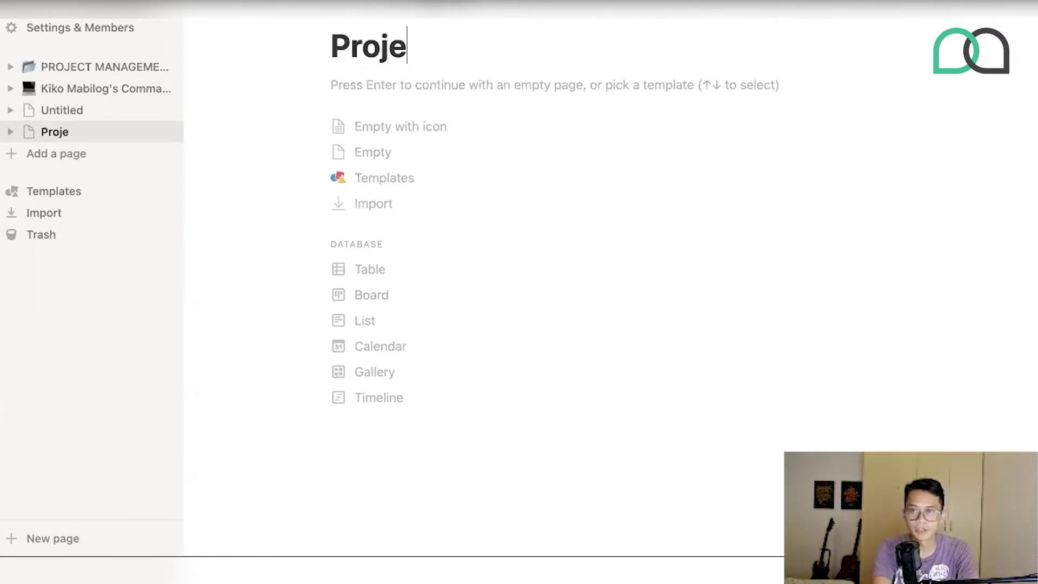
{"action": "type", "text": "ct Mane"}
{"action": "type", "text": "g"}
{"action": "key", "text": "BackSpace"}
{"action": "type", "text": "neg"}
{"action": "key", "text": "BackSpace"}
{"action": "key", "text": "BackSpace"}
{"action": "type", "text": "agement"}
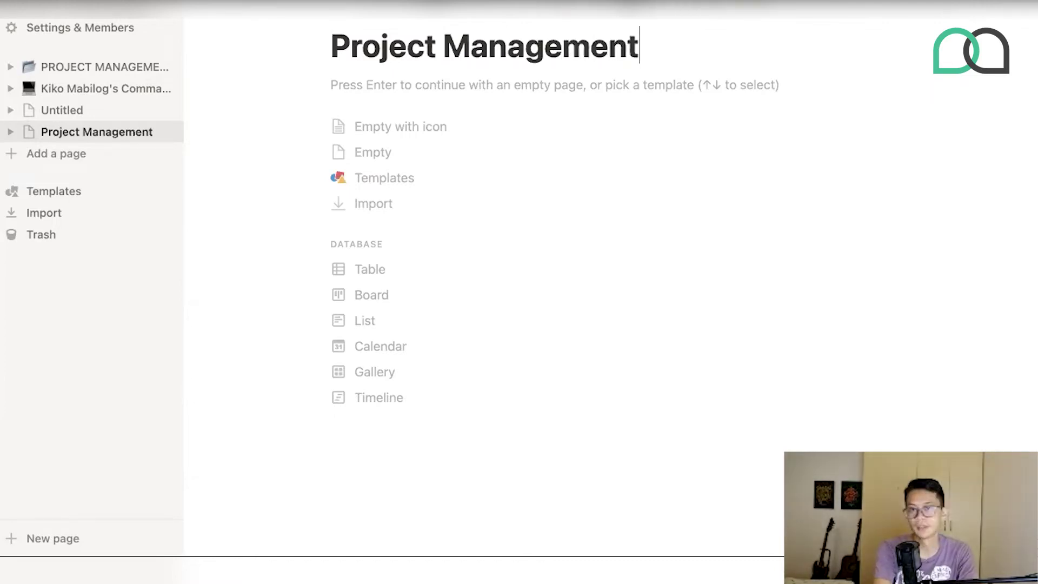
{"action": "type", "text": " Board"}
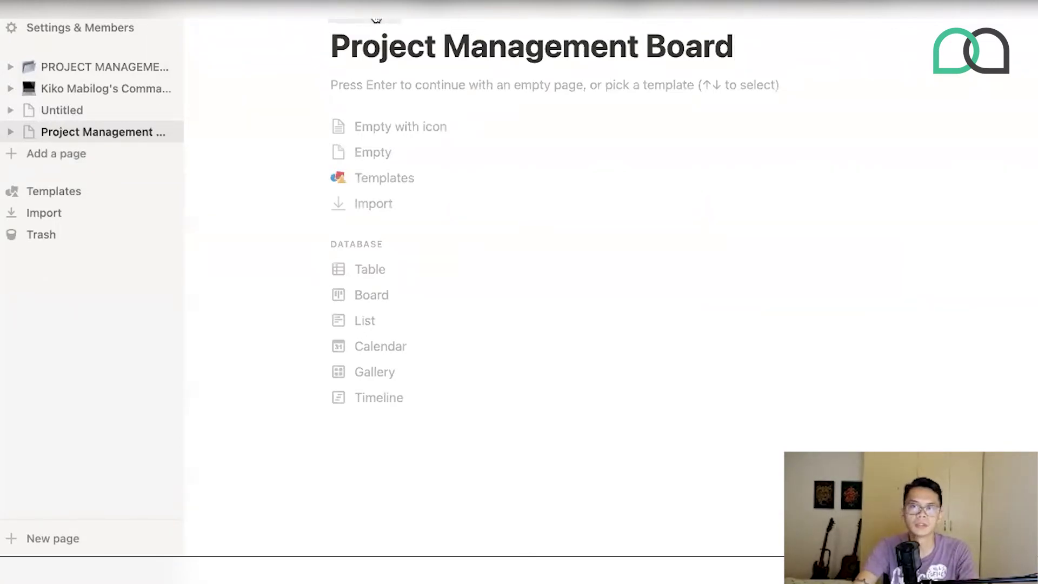
Add an icon to the page and change it to the gear emoji, searching the emojis for "Cog".
{"action": "left_click", "coordinate": [377, 19]}
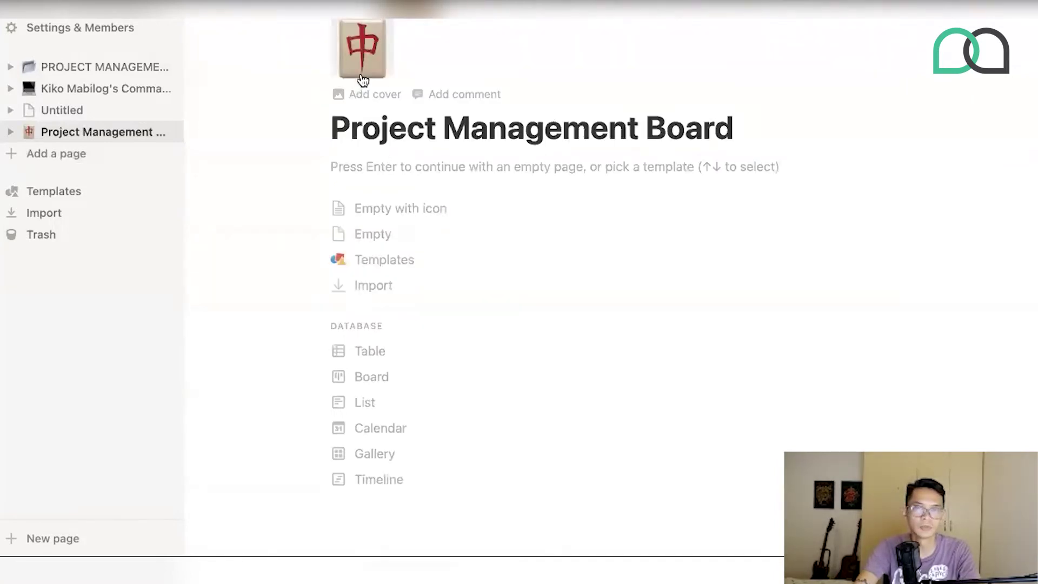
{"action": "left_click", "coordinate": [357, 50]}
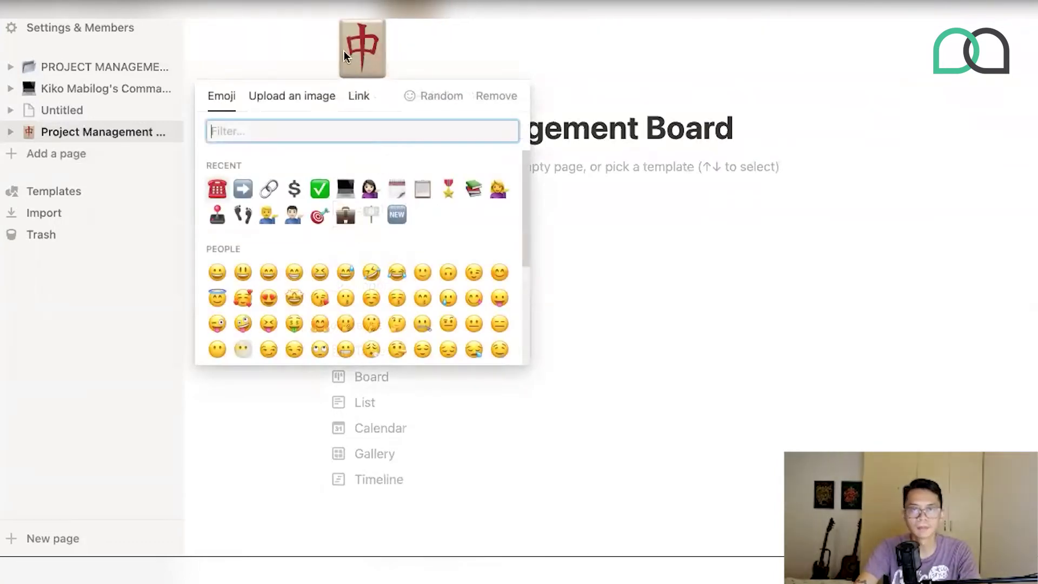
{"action": "left_click", "coordinate": [291, 103]}
{"action": "left_click", "coordinate": [220, 103]}
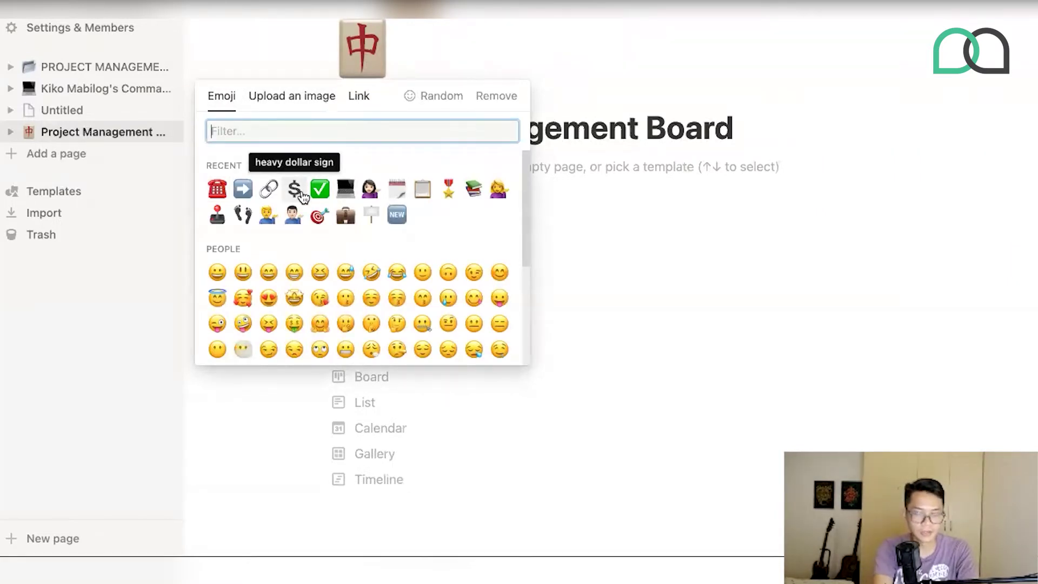
{"action": "type", "text": "C"}
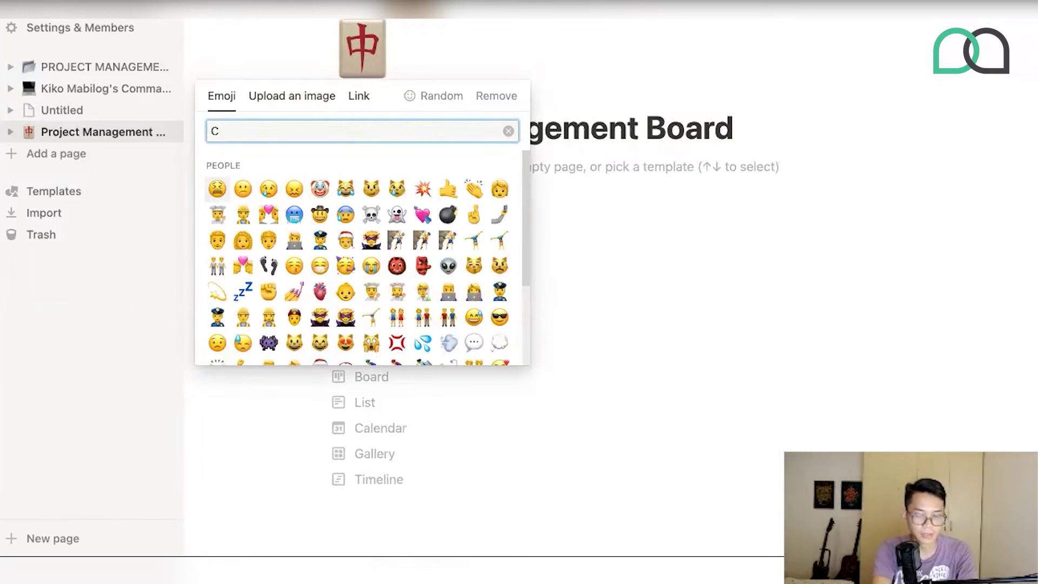
{"action": "type", "text": "og"}
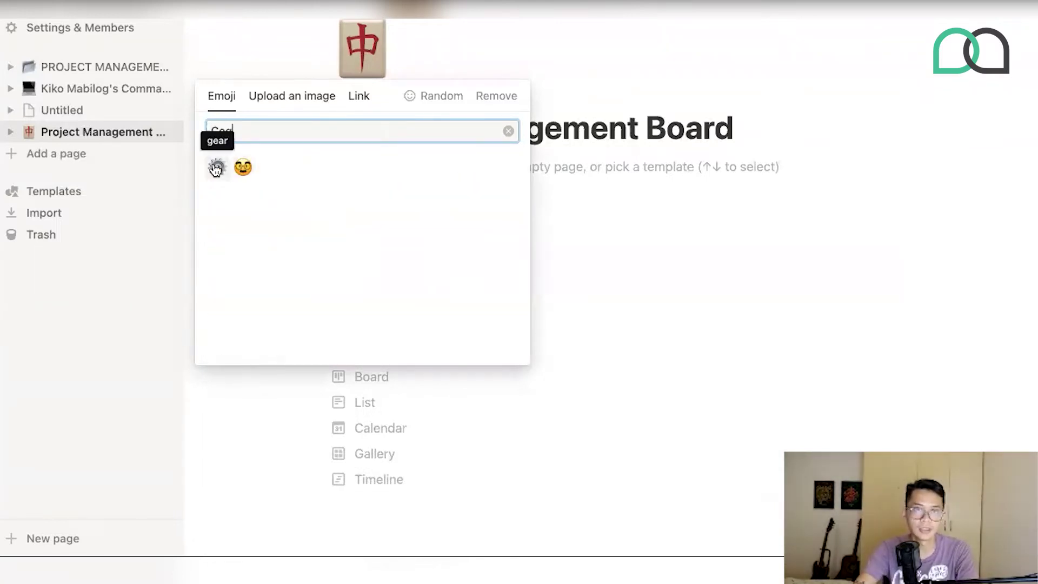
{"action": "left_click", "coordinate": [215, 169]}
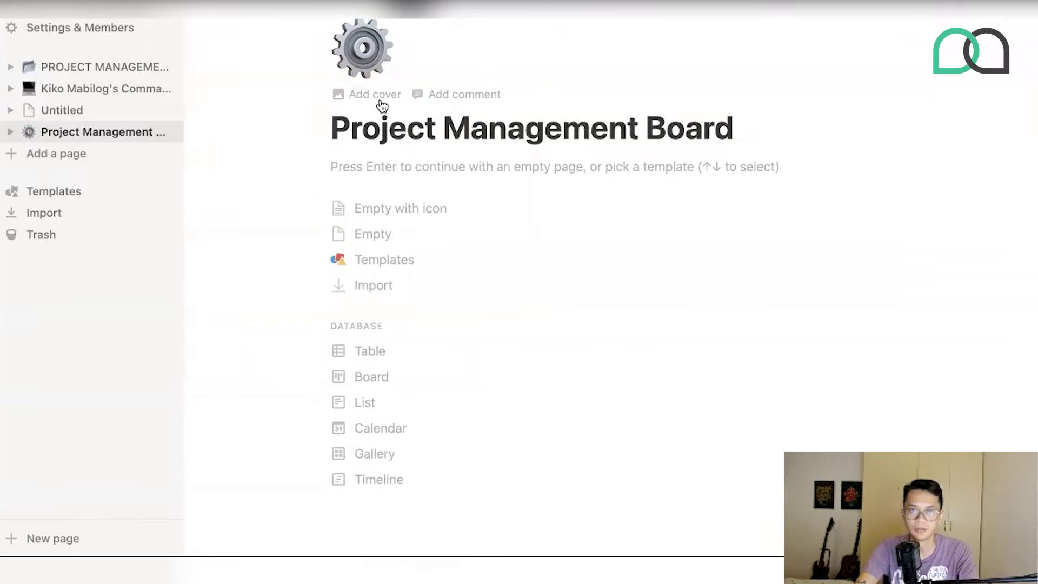
Add a page cover and replace it with the Unsplash "work" photo of hands at a laptop beside a notebook.
{"action": "left_click", "coordinate": [377, 101]}
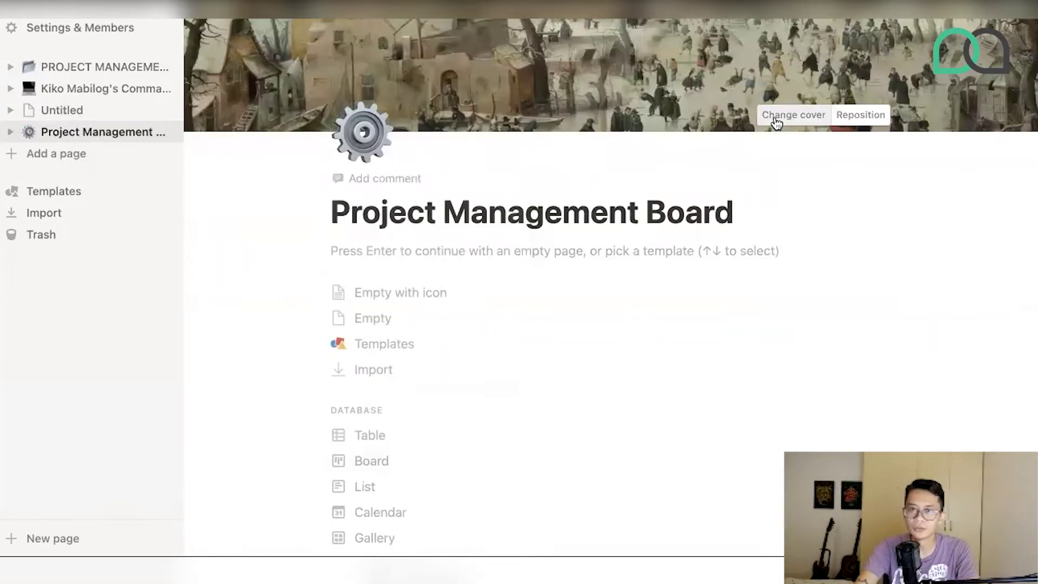
{"action": "left_click", "coordinate": [777, 121]}
{"action": "left_click", "coordinate": [754, 145]}
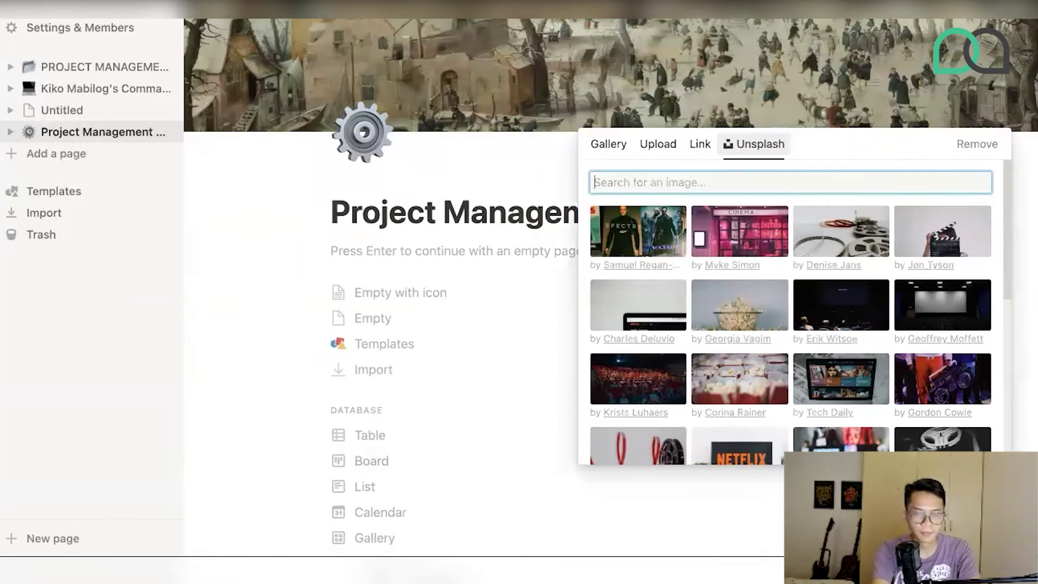
{"action": "type", "text": "wokrk"}
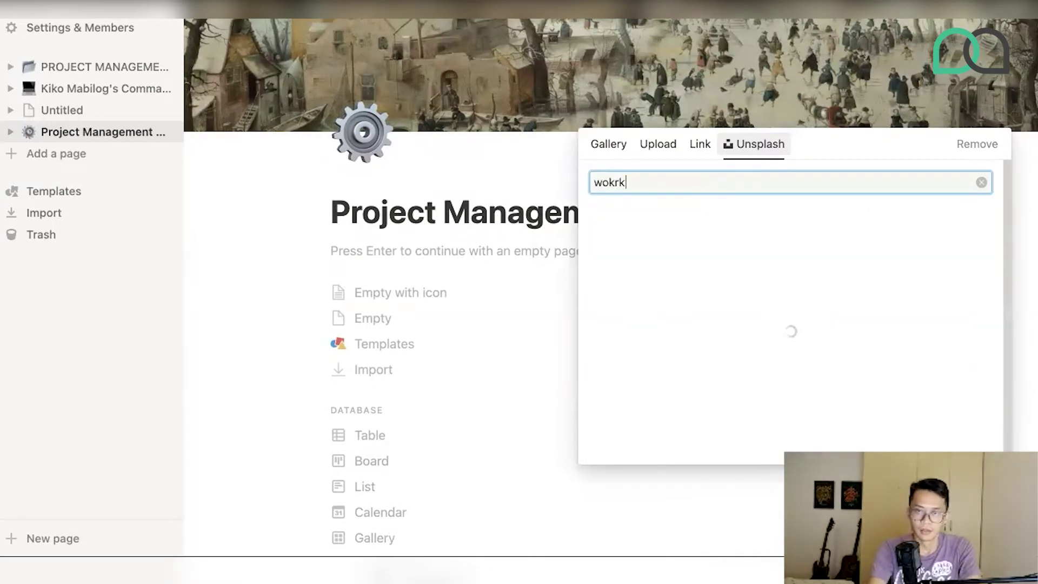
{"action": "key", "text": "BackSpace"}
{"action": "key", "text": "BackSpace"}
{"action": "key", "text": "BackSpace"}
{"action": "type", "text": "rk"}
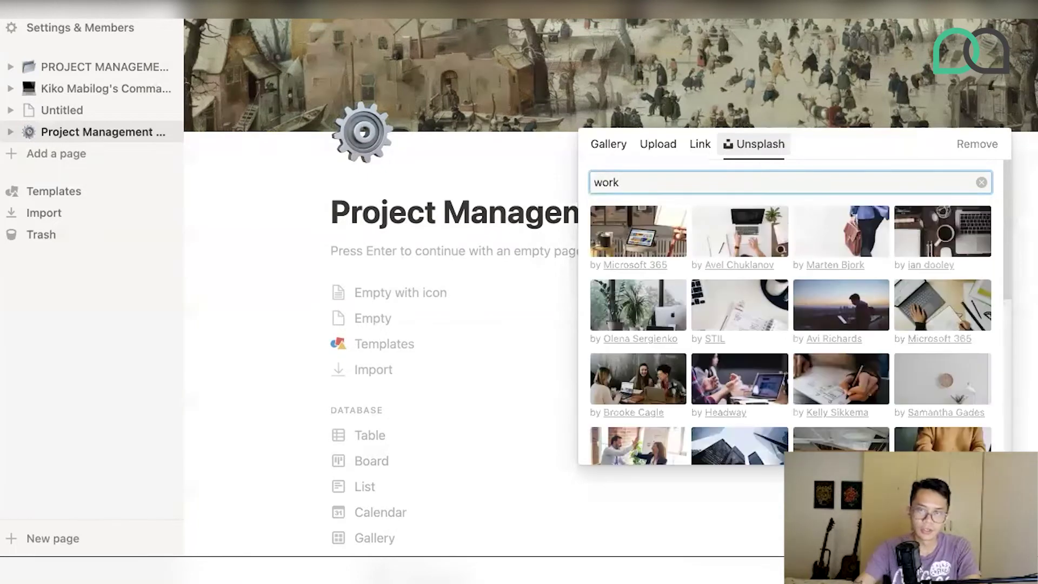
{"action": "left_click", "coordinate": [745, 250]}
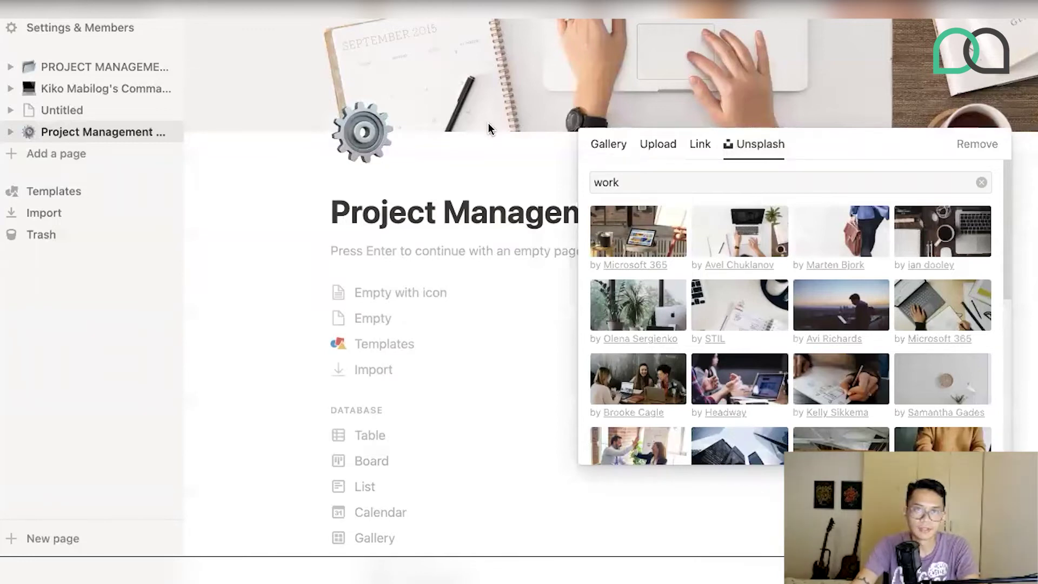
{"action": "left_click", "coordinate": [370, 201]}
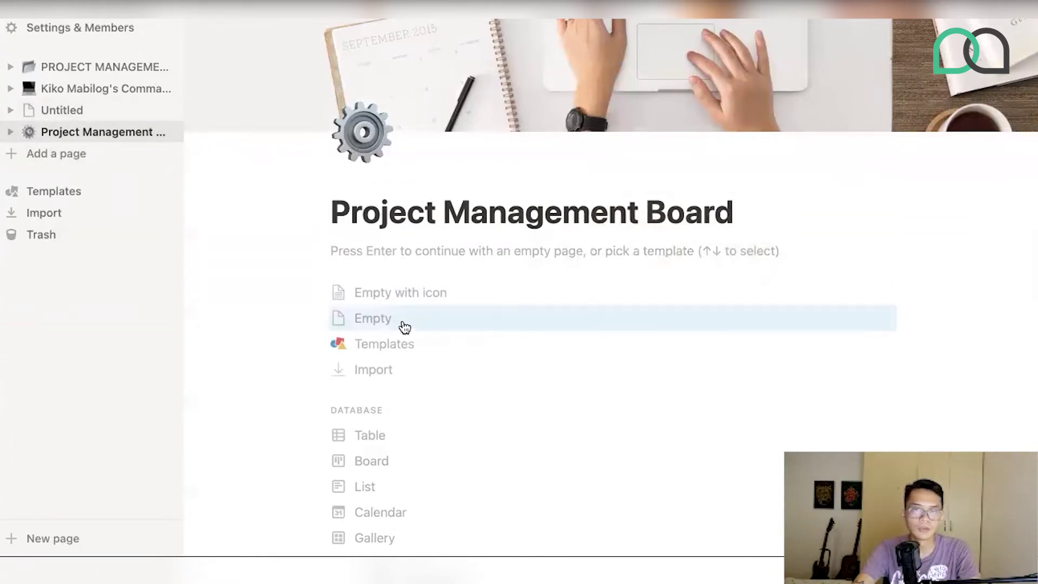
Start the page as an empty one and insert an inline table database below the title.
{"action": "key", "text": "Return"}
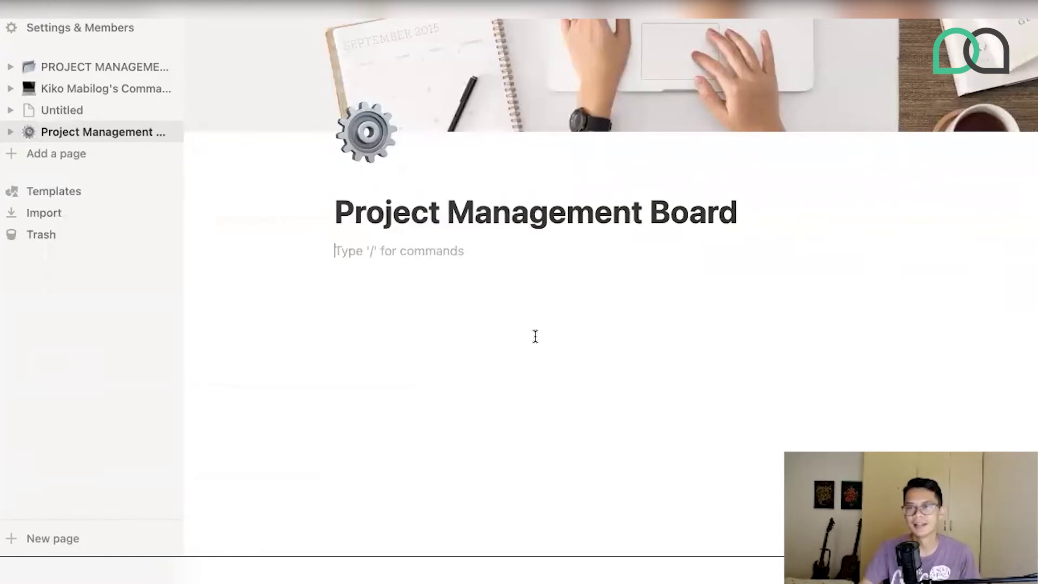
{"action": "mouse_move", "coordinate": [319, 253]}
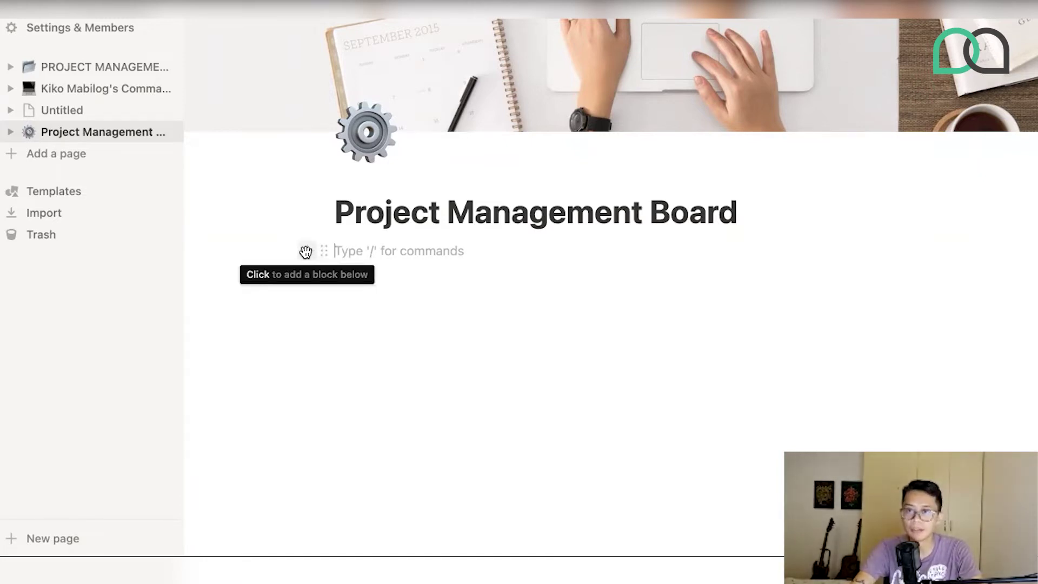
{"action": "left_click", "coordinate": [305, 252]}
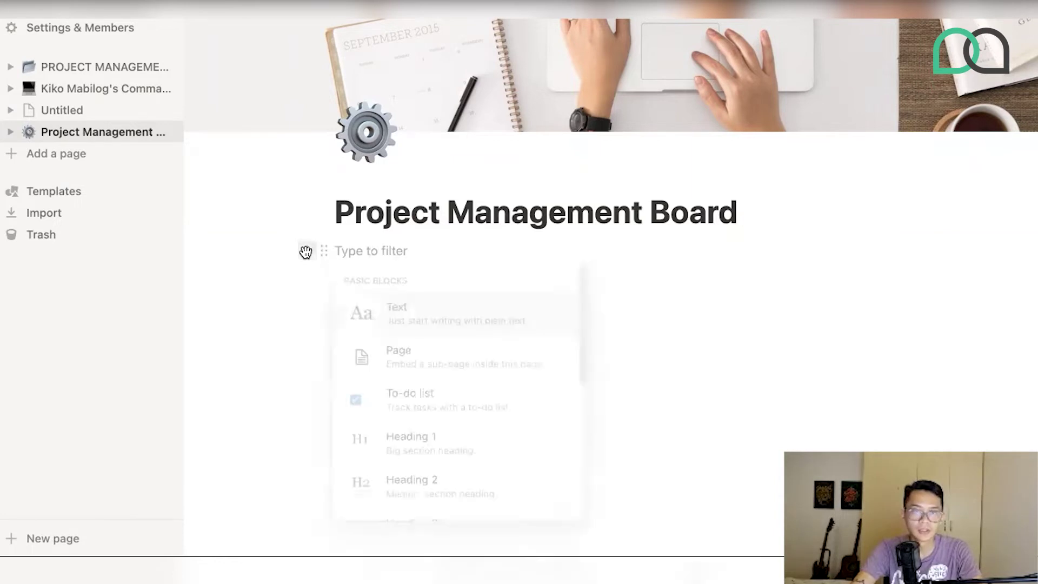
{"action": "scroll", "coordinate": [456, 366], "scroll_direction": "down", "scroll_amount": 2}
{"action": "scroll", "coordinate": [455, 371], "scroll_direction": "down", "scroll_amount": 2}
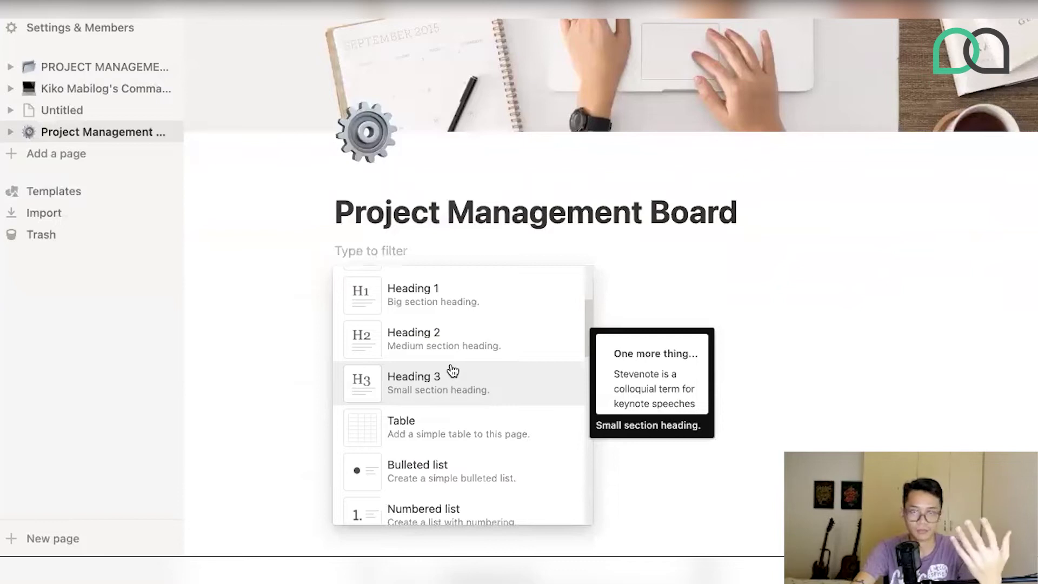
{"action": "scroll", "coordinate": [454, 371], "scroll_direction": "down", "scroll_amount": 2}
{"action": "scroll", "coordinate": [453, 372], "scroll_direction": "down", "scroll_amount": 5}
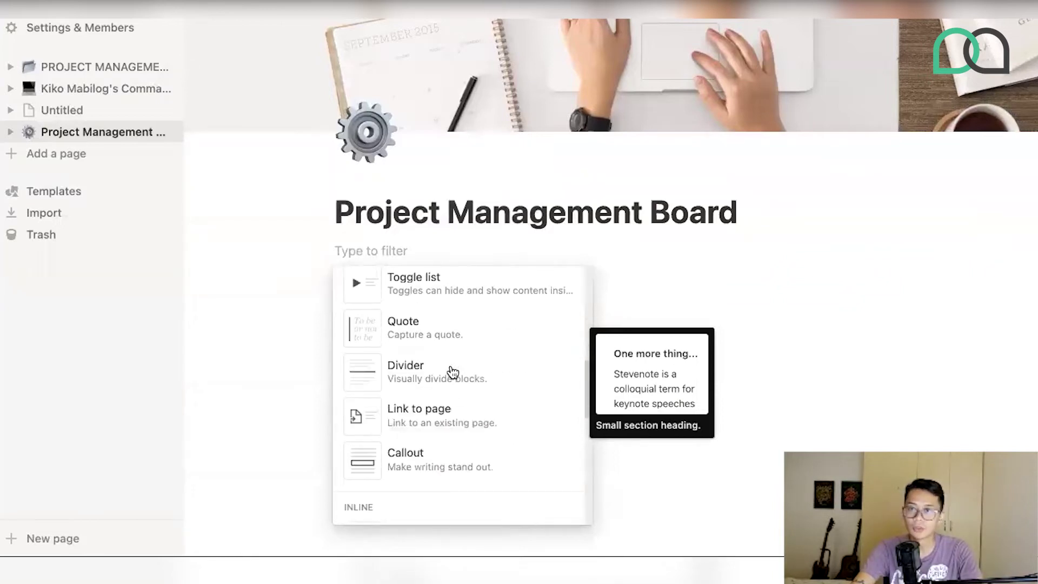
{"action": "scroll", "coordinate": [453, 374], "scroll_direction": "down", "scroll_amount": 5}
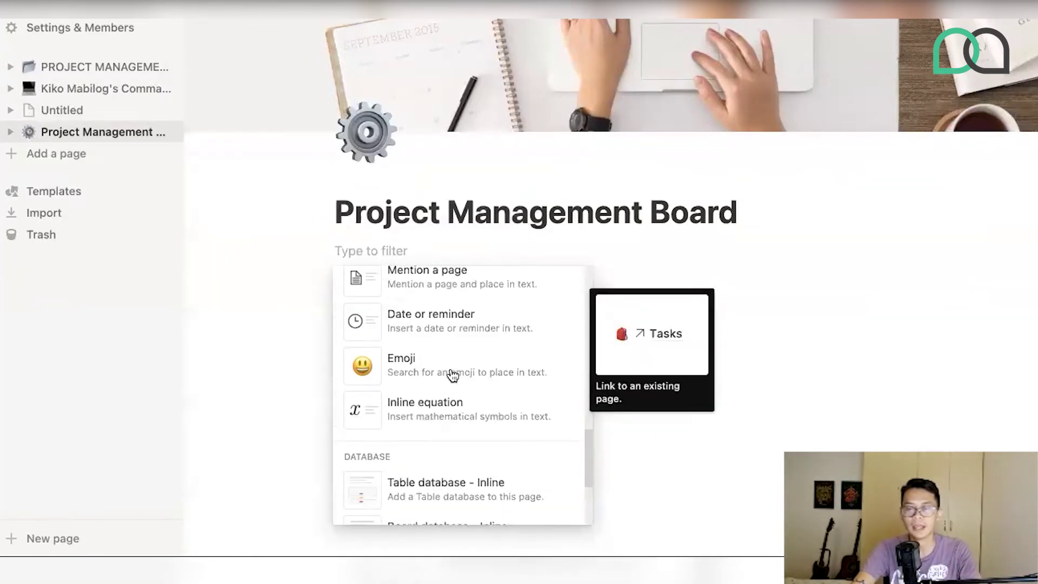
{"action": "scroll", "coordinate": [453, 378], "scroll_direction": "down", "scroll_amount": 1}
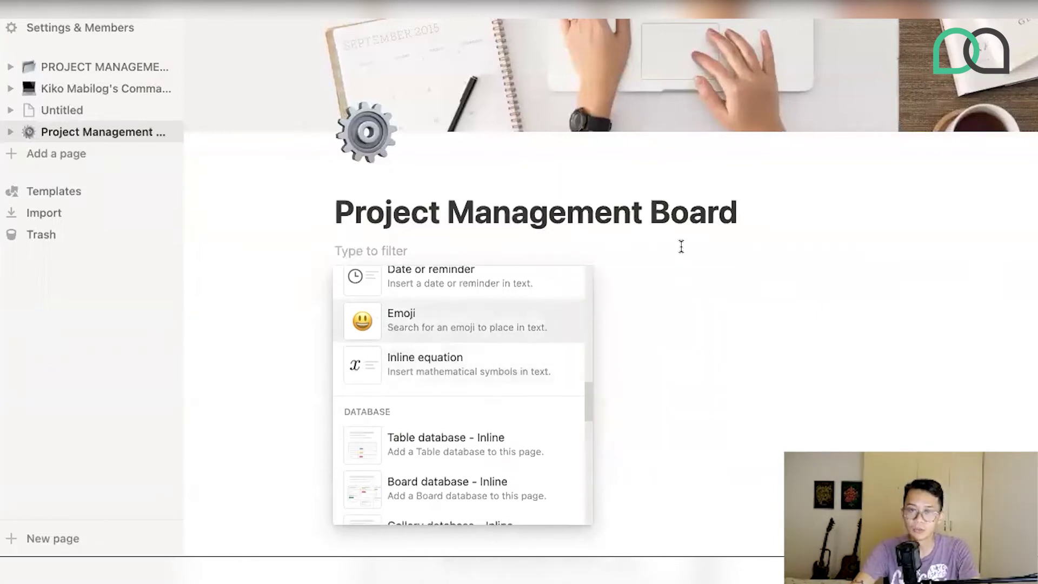
{"action": "scroll", "coordinate": [470, 338], "scroll_direction": "down", "scroll_amount": 1}
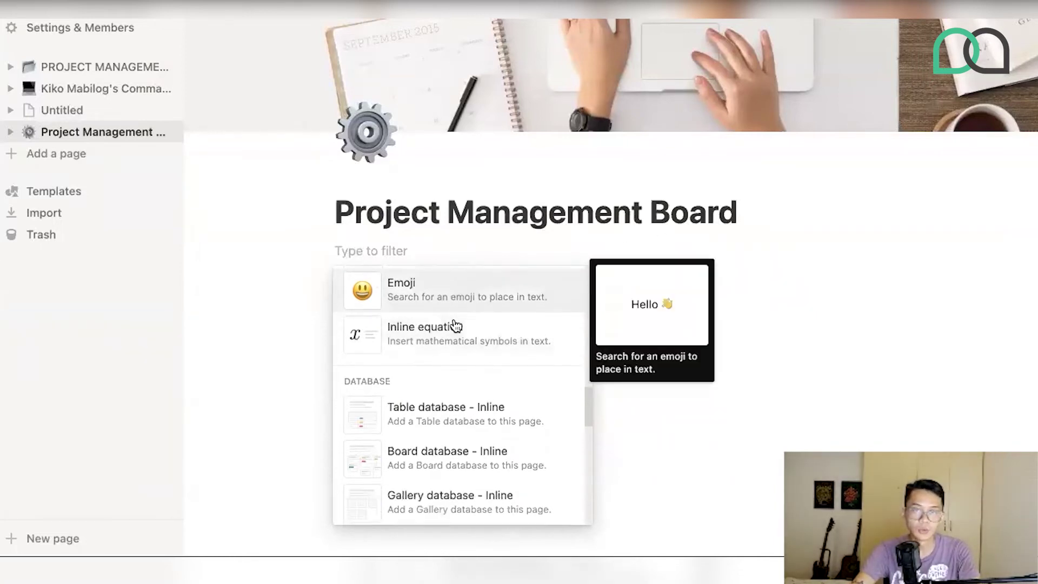
{"action": "left_click", "coordinate": [421, 416]}
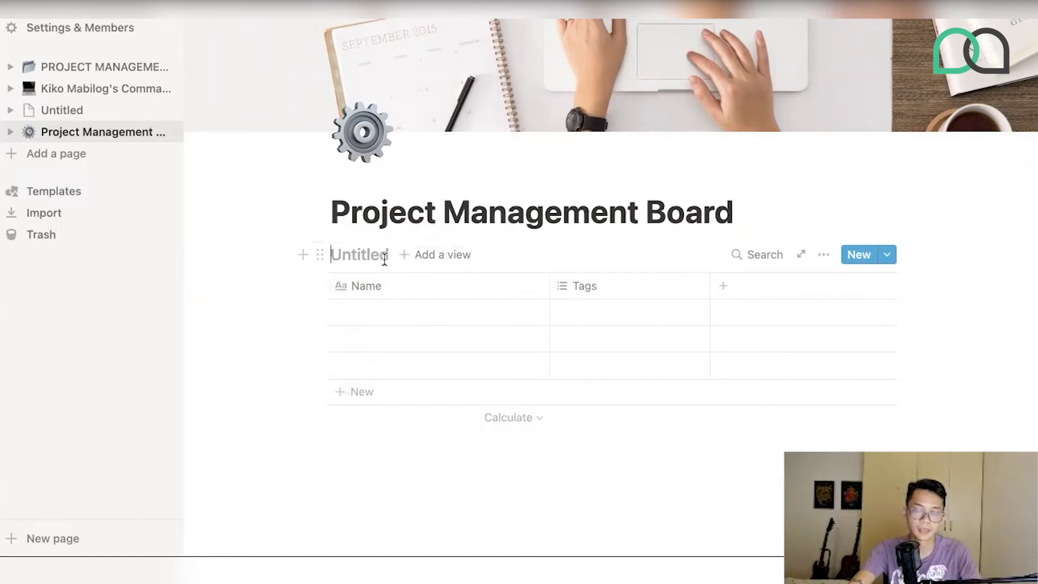
Title the table "Project Dashboard" and rename its Name column to "Project Milestone".
{"action": "type", "text": "ro"}
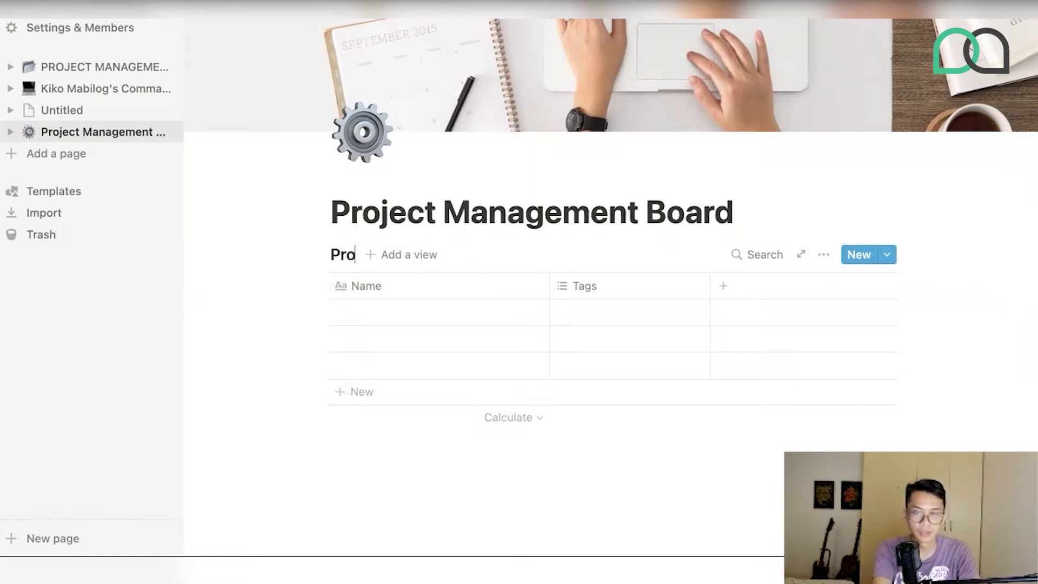
{"action": "type", "text": "ject "}
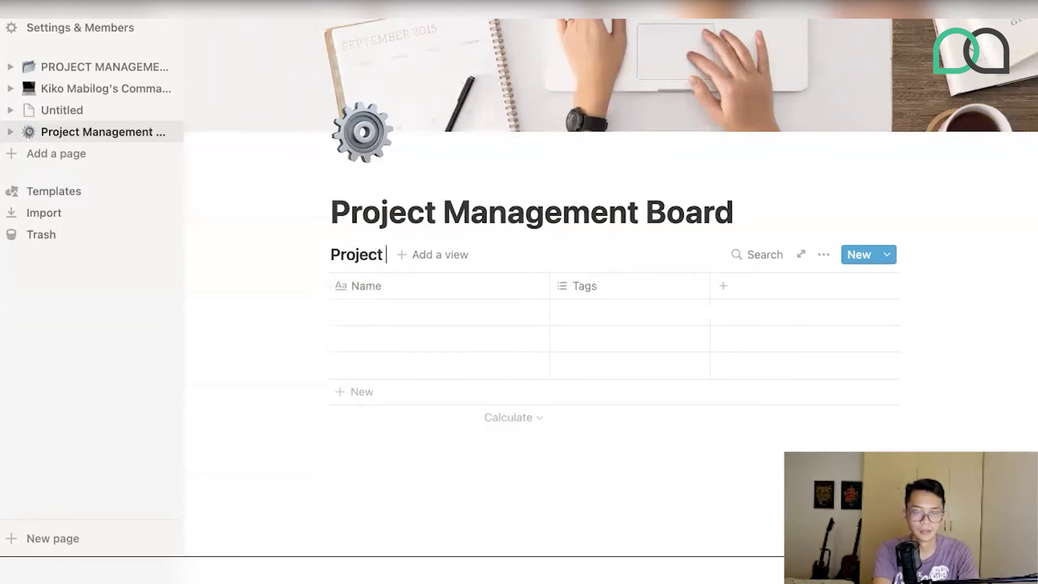
{"action": "type", "text": "Dashboard"}
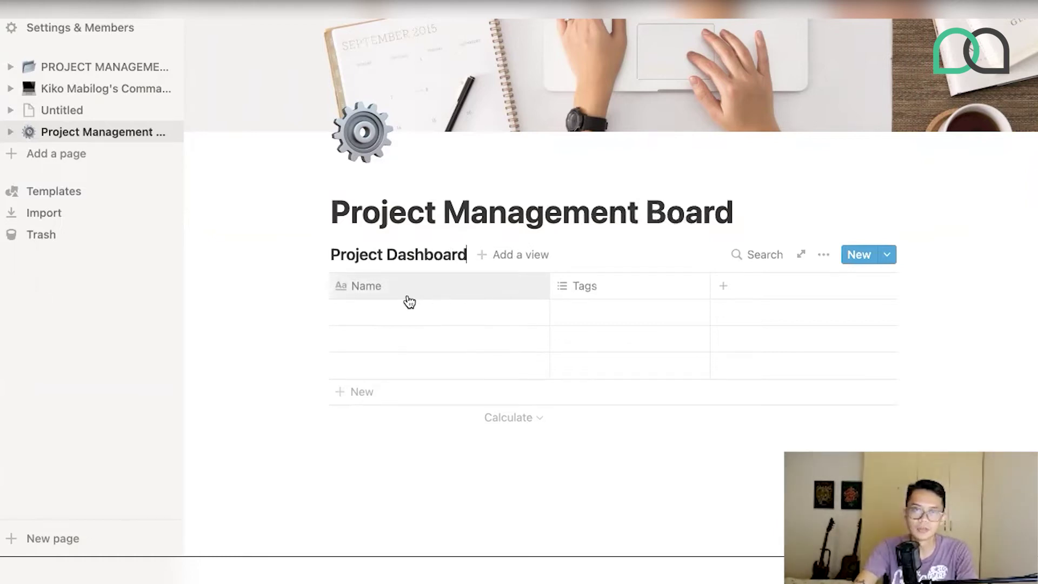
{"action": "left_click", "coordinate": [387, 290]}
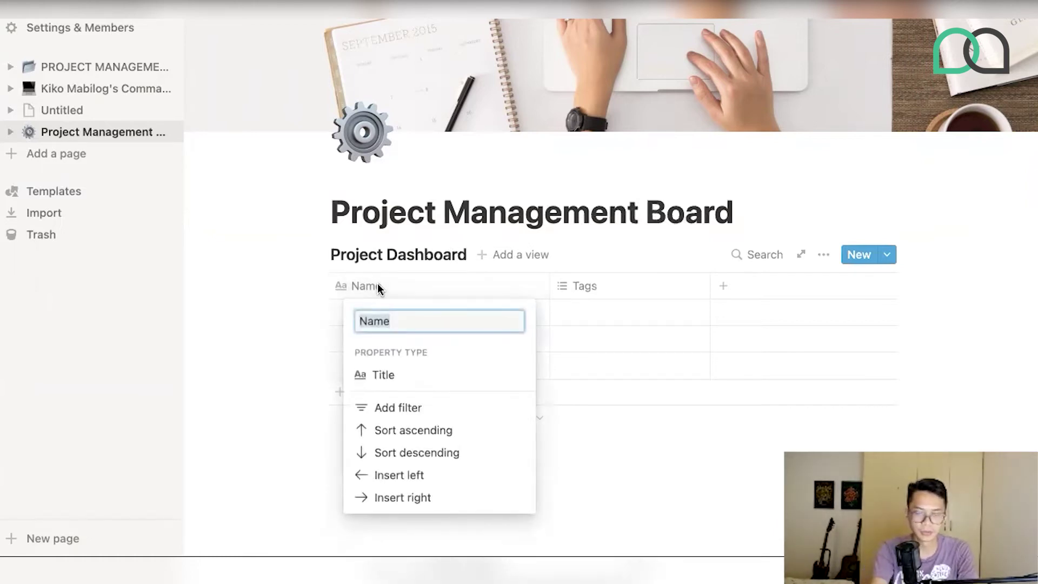
{"action": "type", "text": "Project Milestone"}
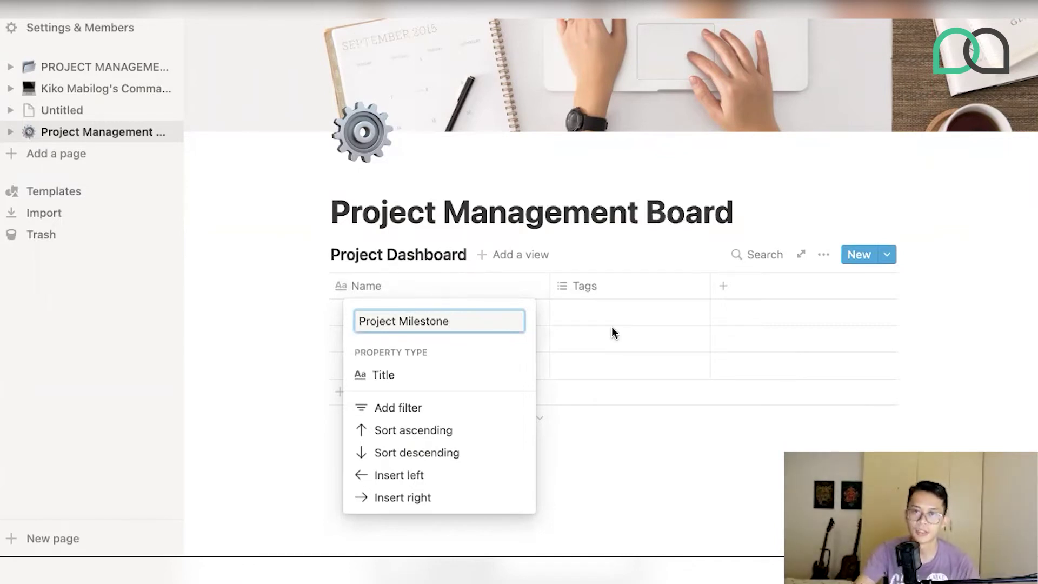
{"action": "left_click", "coordinate": [621, 314]}
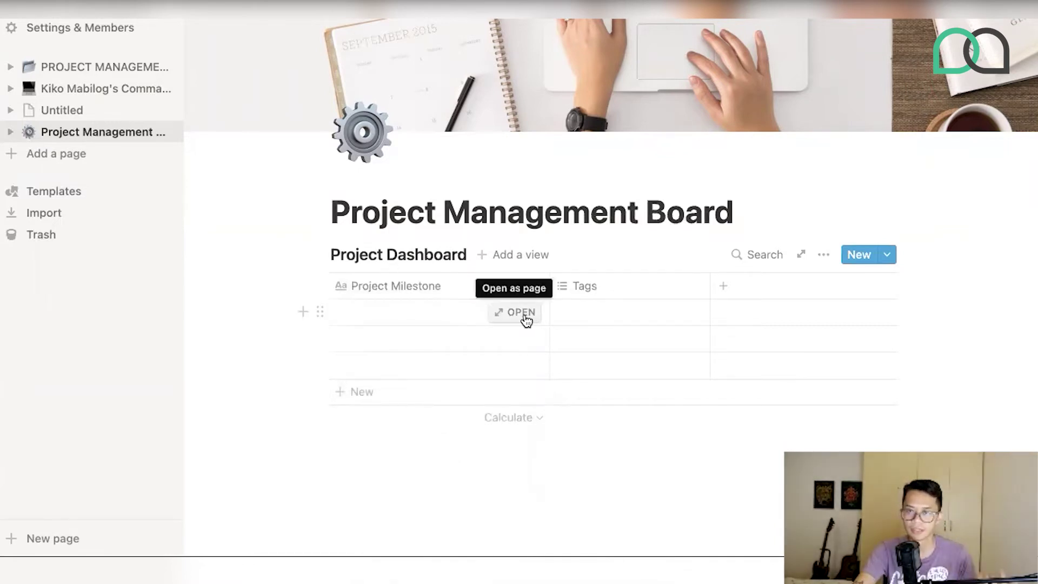
Enter "Create social media graphics" as the milestone in the table's first row.
{"action": "left_click", "coordinate": [419, 313]}
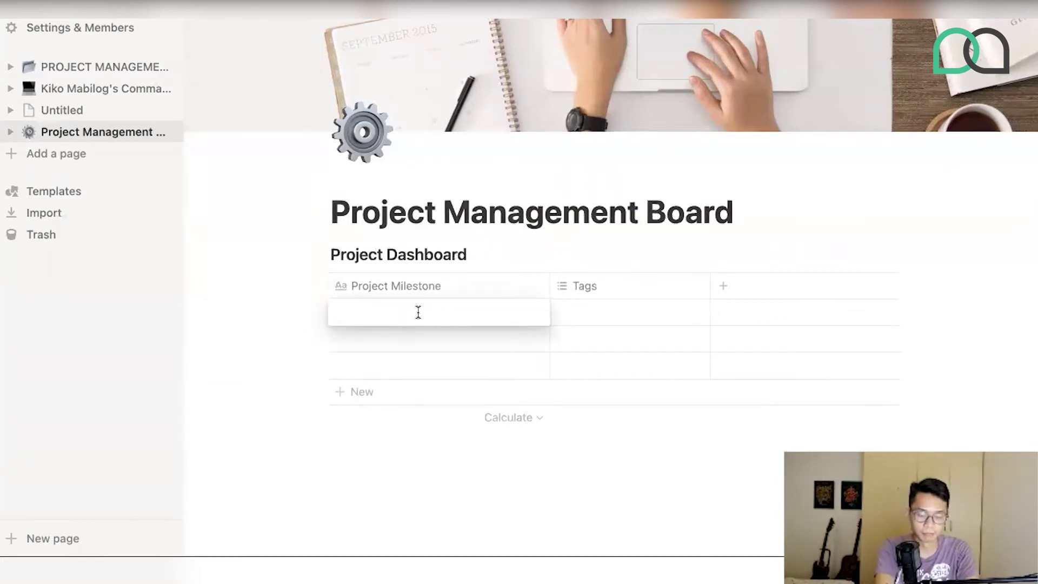
{"action": "type", "text": "Create social media g"}
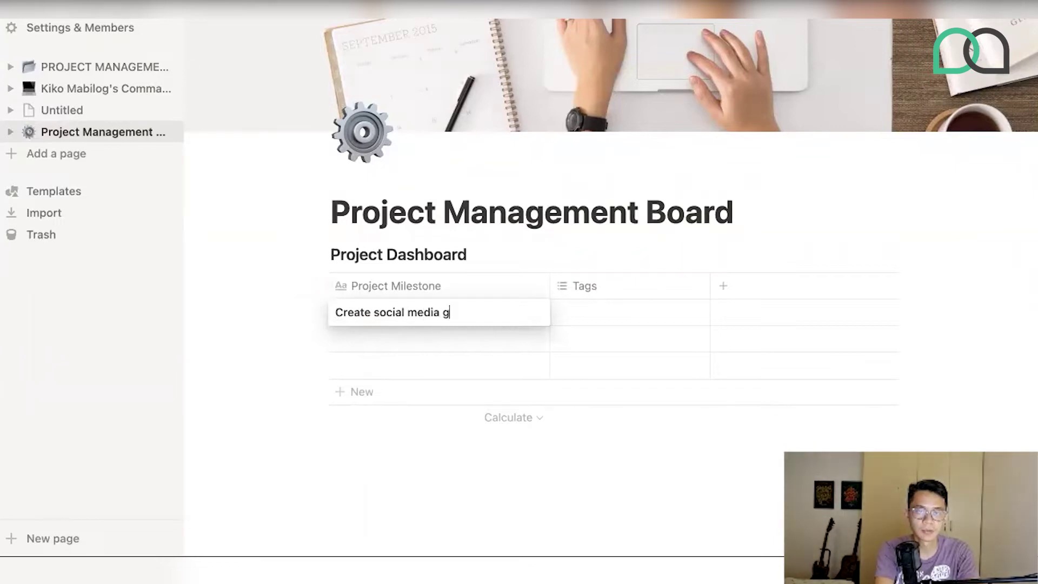
{"action": "type", "text": "raphics"}
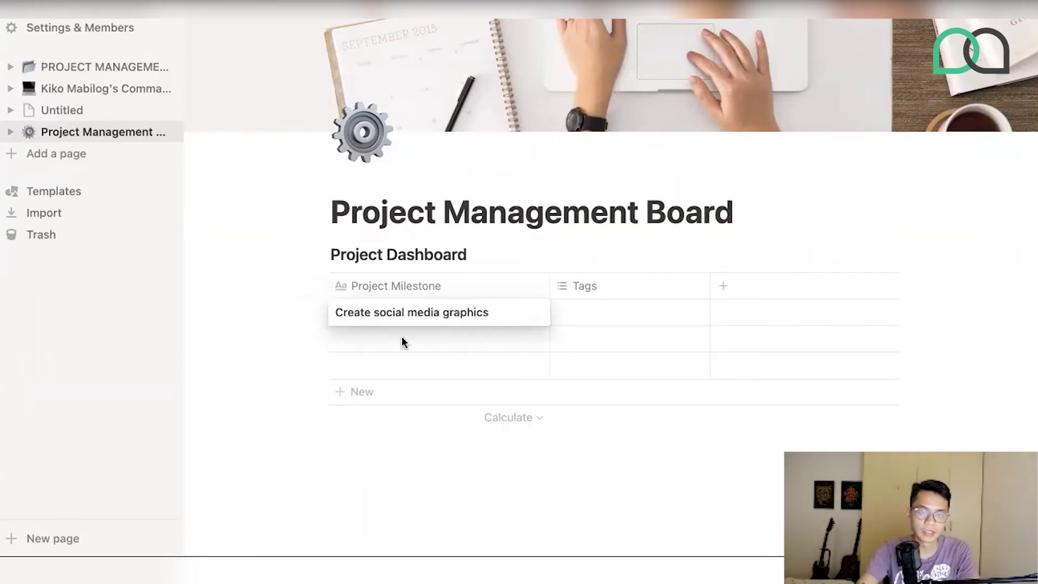
{"action": "key", "text": "Escape"}
Enter "Write captions" and "Create videos" as the milestones in the table's second and third rows.
{"action": "left_click", "coordinate": [401, 336]}
{"action": "type", "text": "Write cop"}
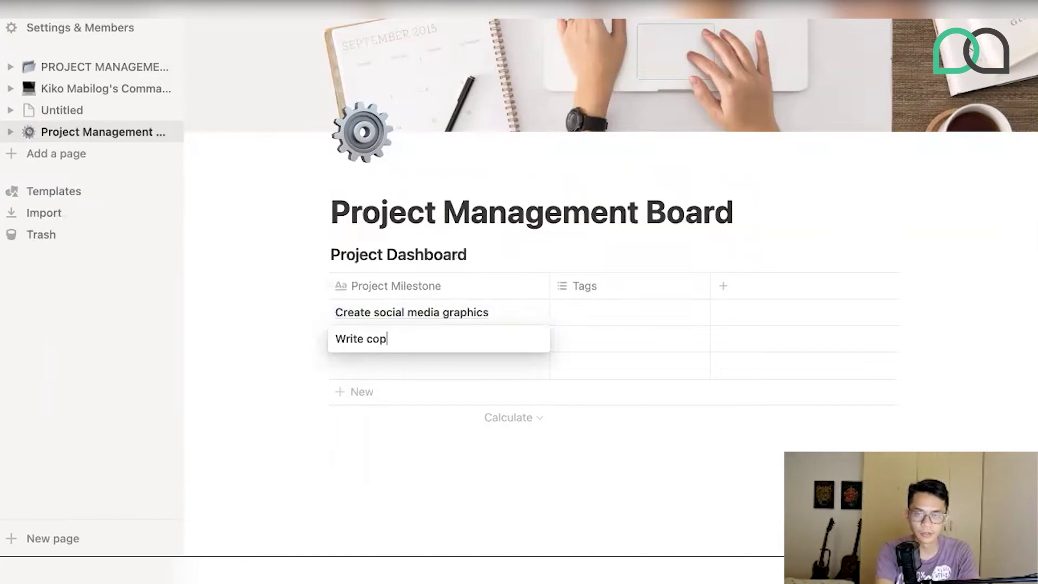
{"action": "key", "text": "BackSpace"}
{"action": "type", "text": "aptio"}
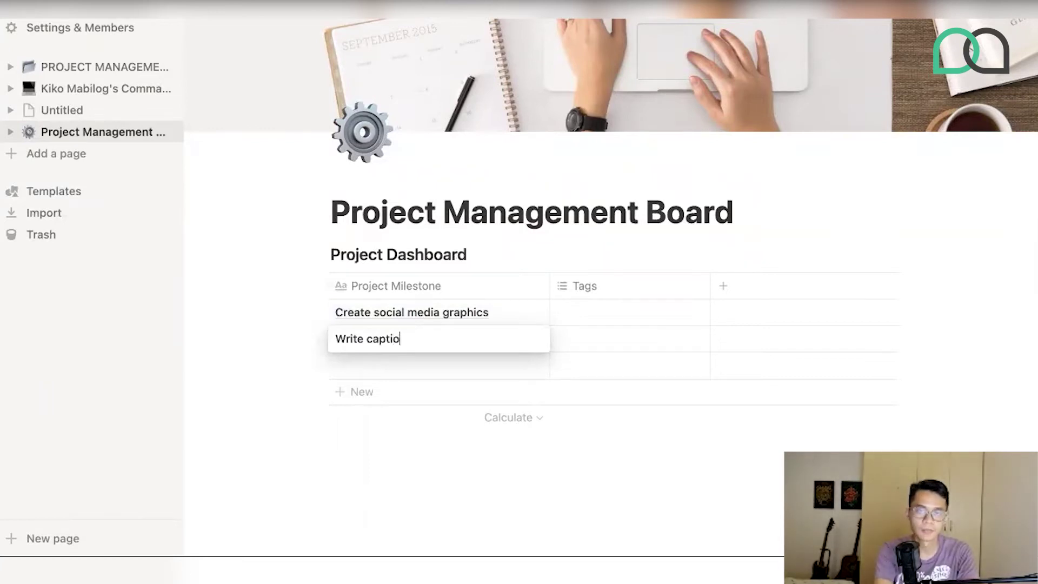
{"action": "key", "text": "Escape"}
{"action": "left_click", "coordinate": [346, 365]}
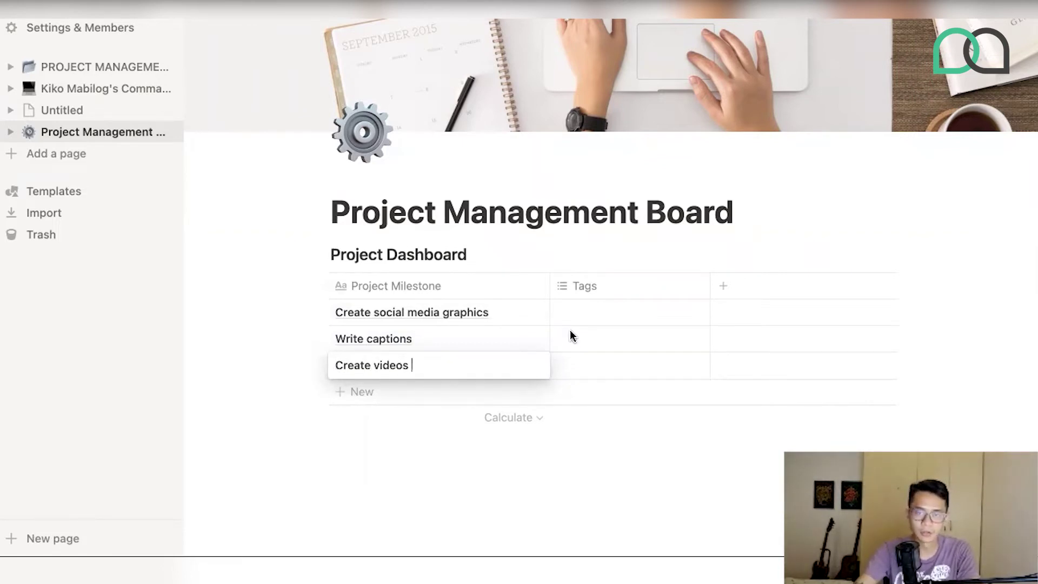
{"action": "key", "text": "Escape"}
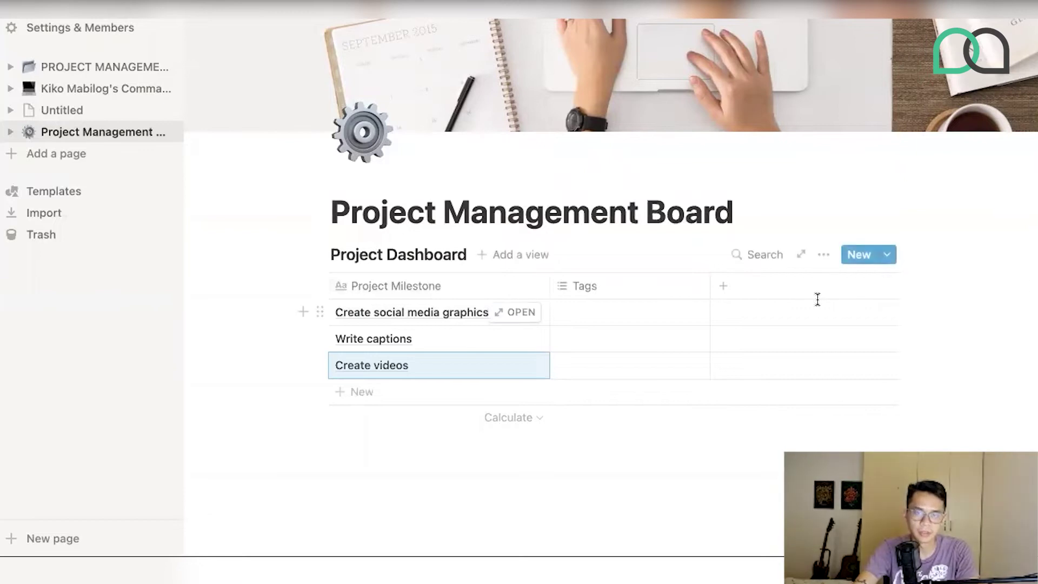
Change the Tags column's property type to Person and rename the column "Contact Person".
{"action": "left_click", "coordinate": [579, 285]}
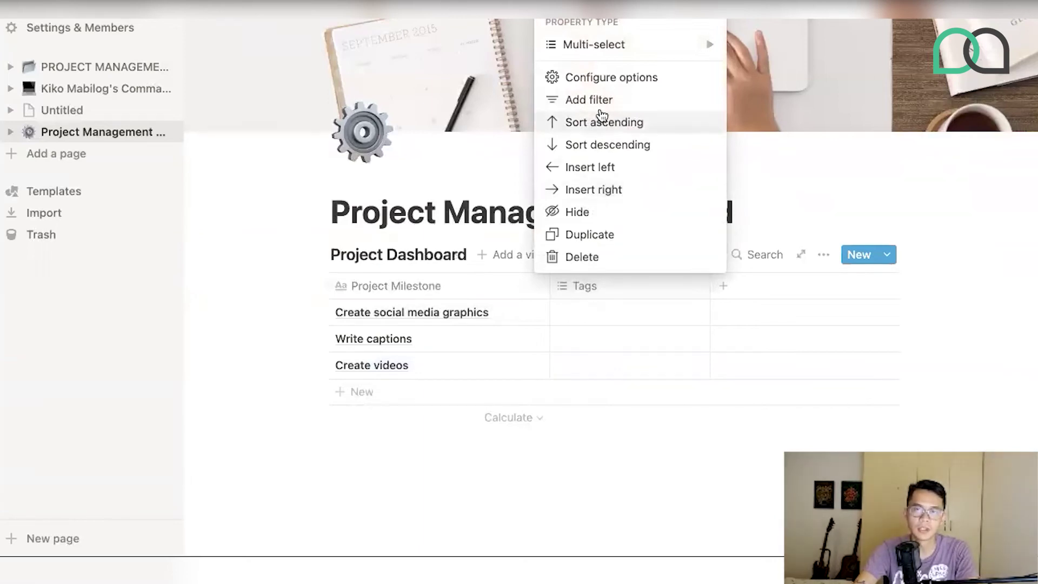
{"action": "left_click", "coordinate": [604, 311]}
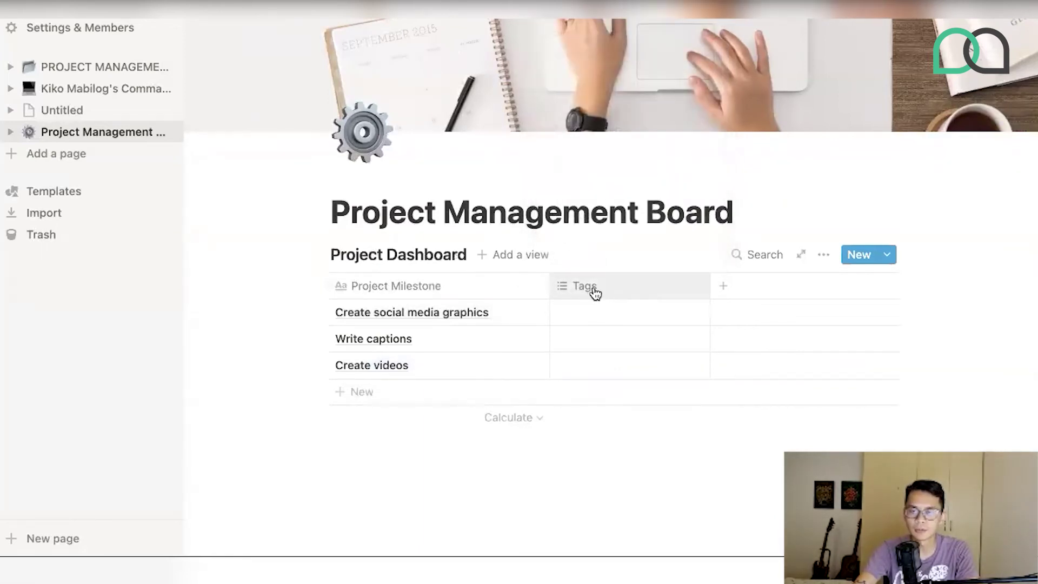
{"action": "left_click", "coordinate": [595, 292]}
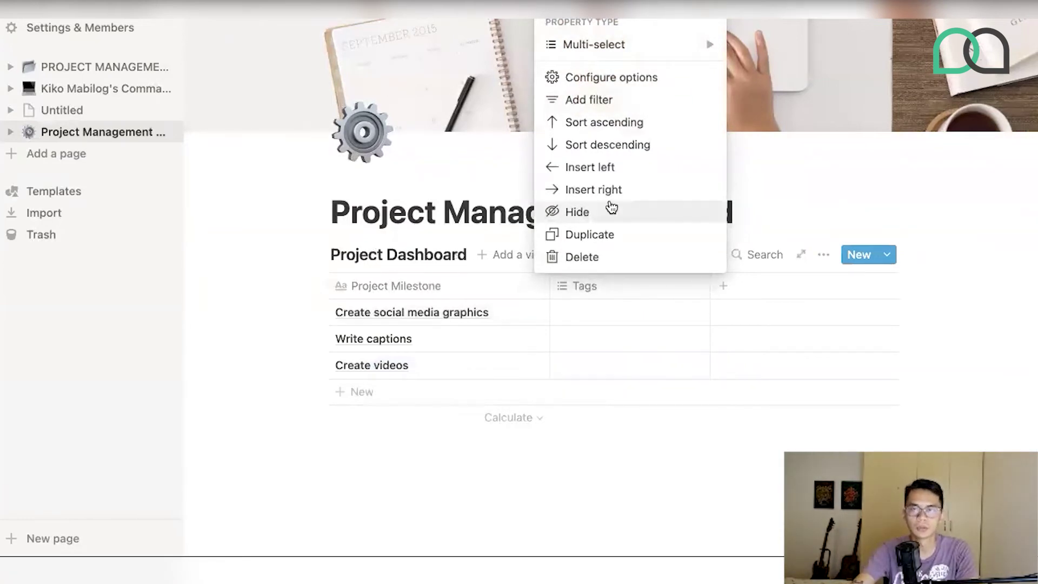
{"action": "mouse_move", "coordinate": [591, 48]}
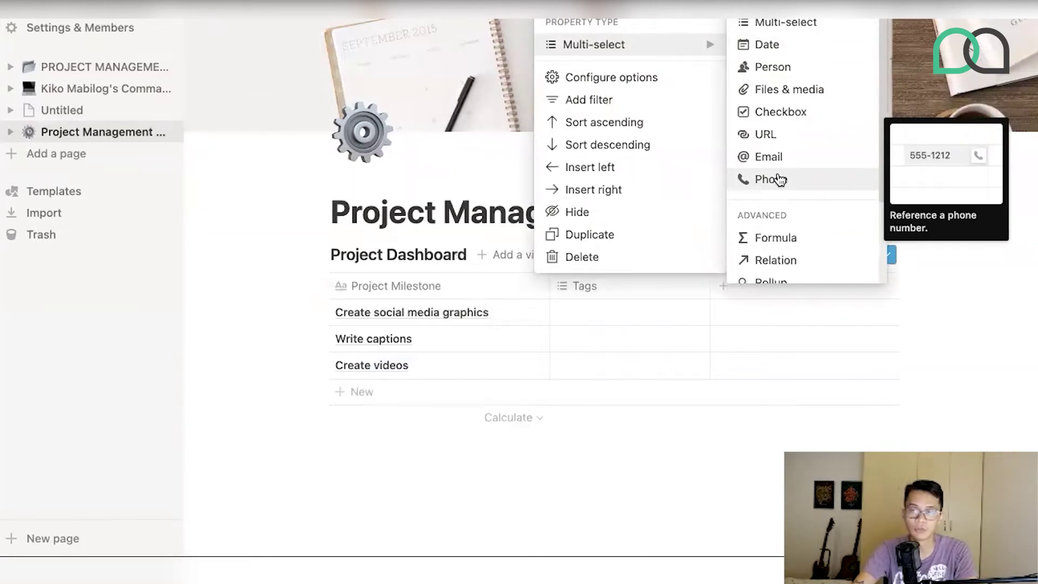
{"action": "left_click", "coordinate": [770, 68]}
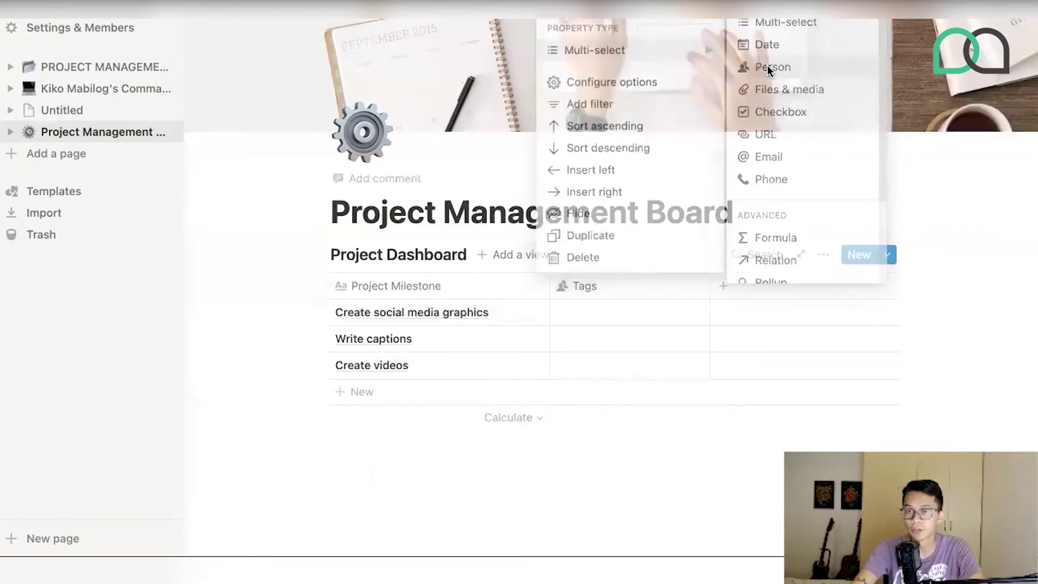
{"action": "left_click", "coordinate": [592, 289]}
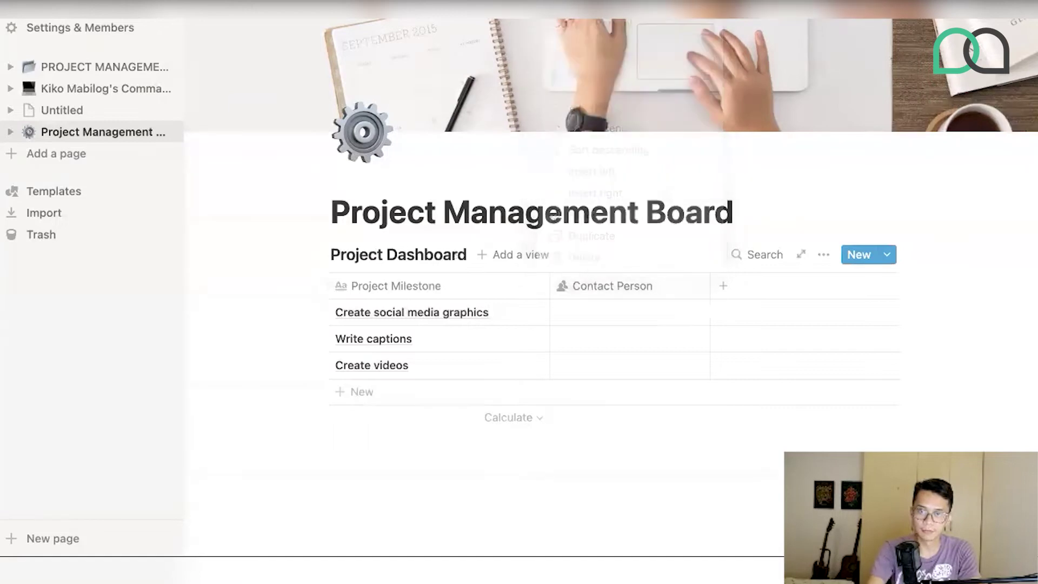
Assign the workspace member as Contact Person for all three milestones.
{"action": "left_click", "coordinate": [615, 313]}
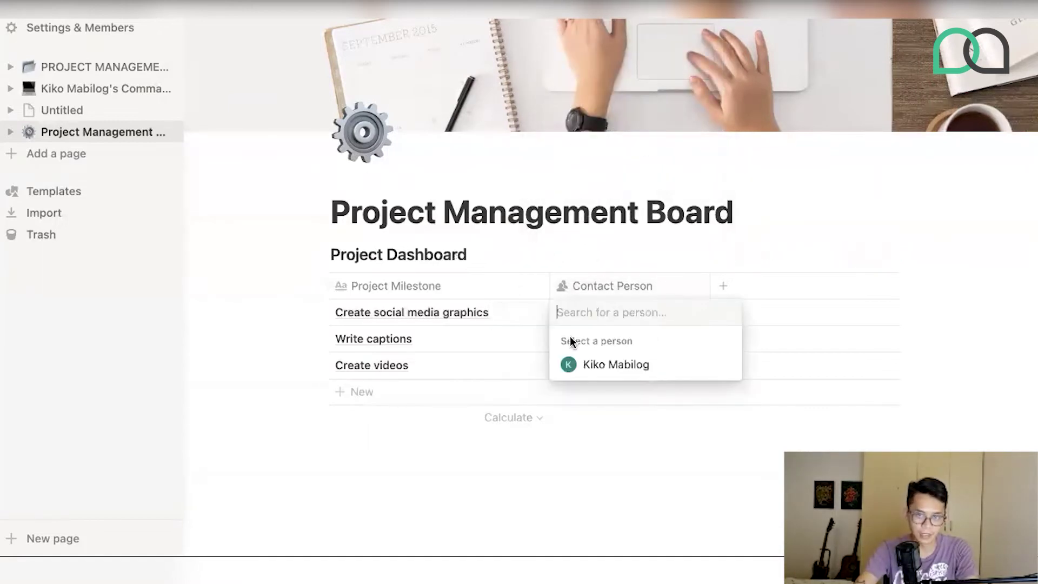
{"action": "left_click", "coordinate": [606, 365]}
{"action": "left_click", "coordinate": [829, 330]}
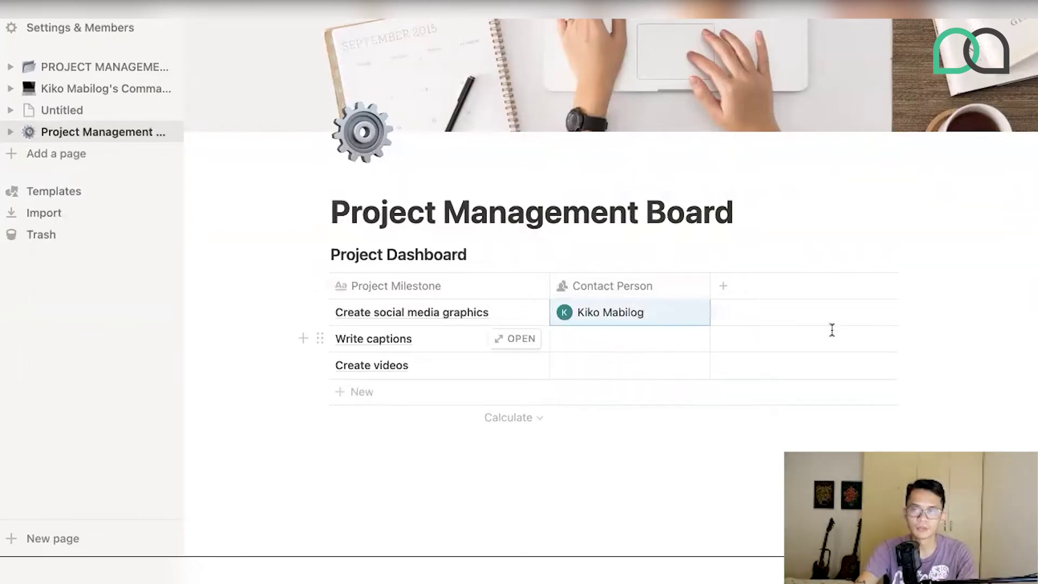
{"action": "left_click", "coordinate": [646, 351]}
{"action": "left_click", "coordinate": [636, 390]}
{"action": "left_click", "coordinate": [618, 273]}
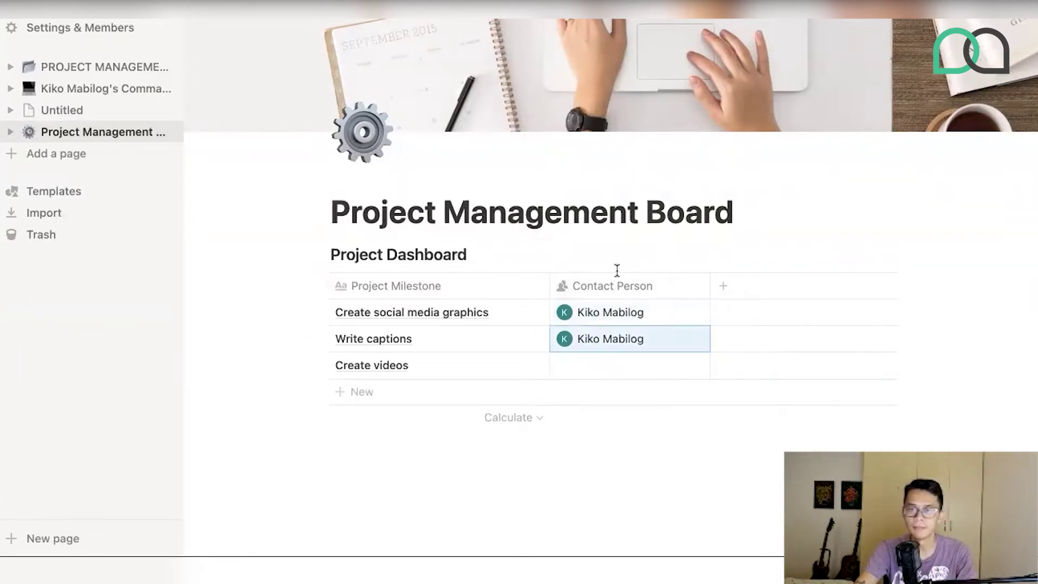
{"action": "left_click", "coordinate": [632, 369]}
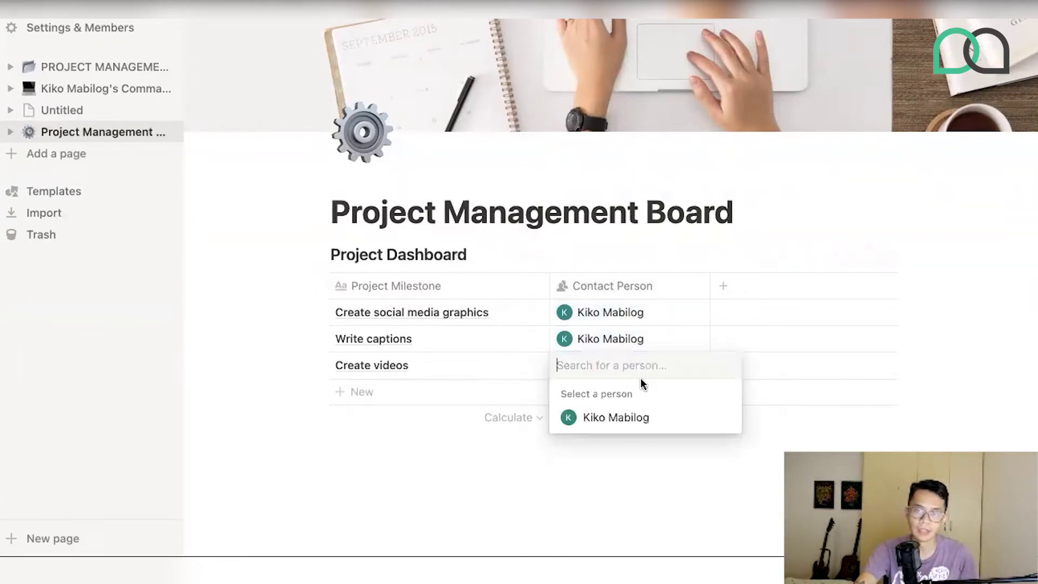
{"action": "left_click", "coordinate": [631, 419]}
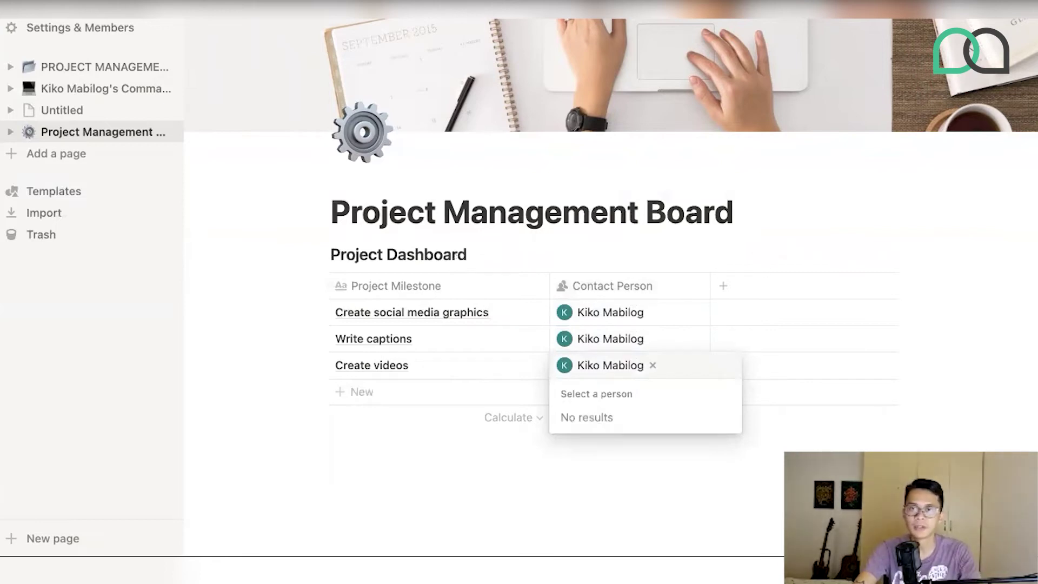
{"action": "key", "text": "Escape"}
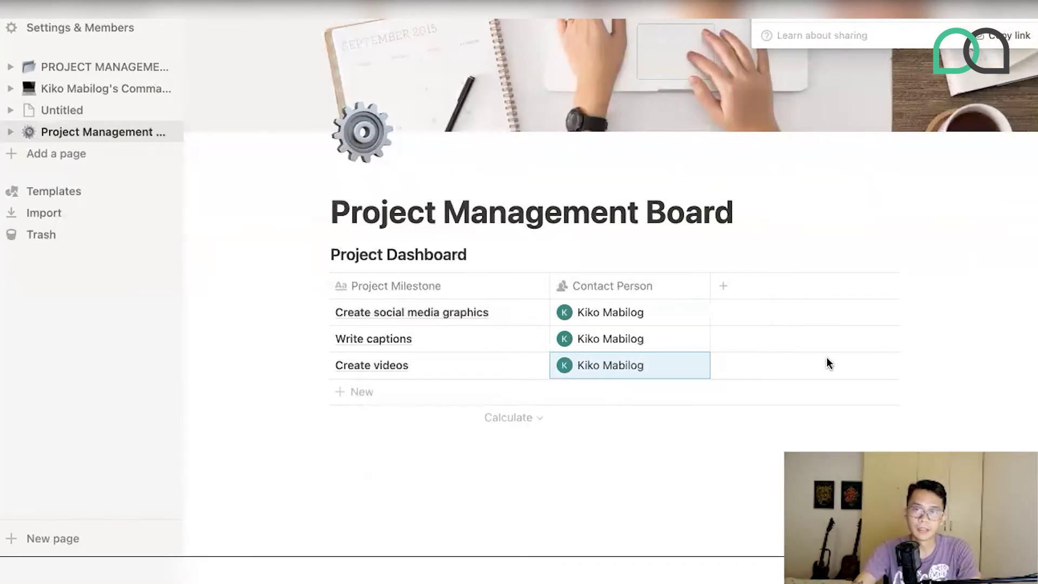
Add a column after Contact Person with the Date property type and name it "Due Date".
{"action": "left_click", "coordinate": [723, 291]}
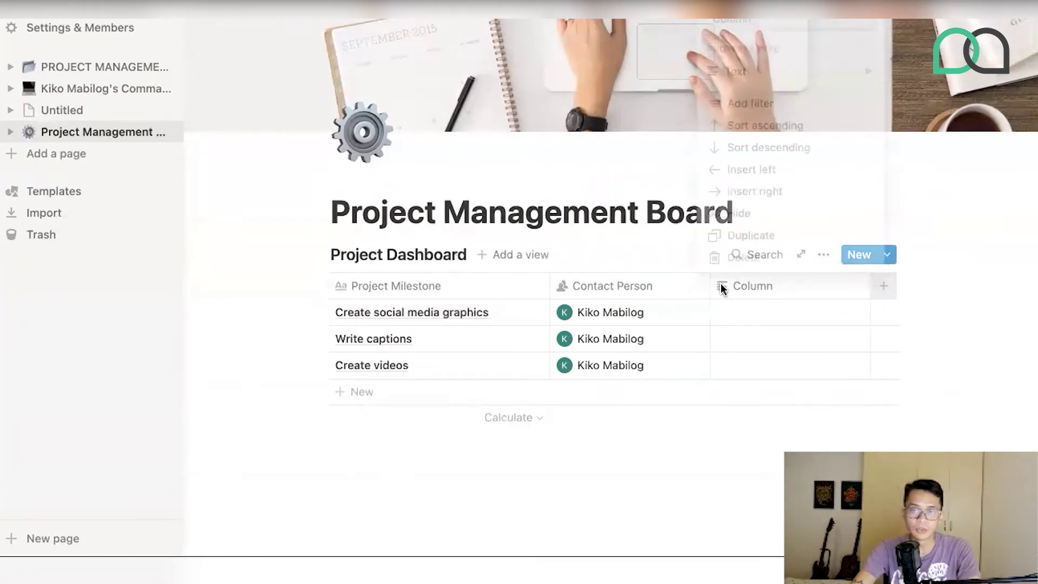
{"action": "mouse_move", "coordinate": [754, 69]}
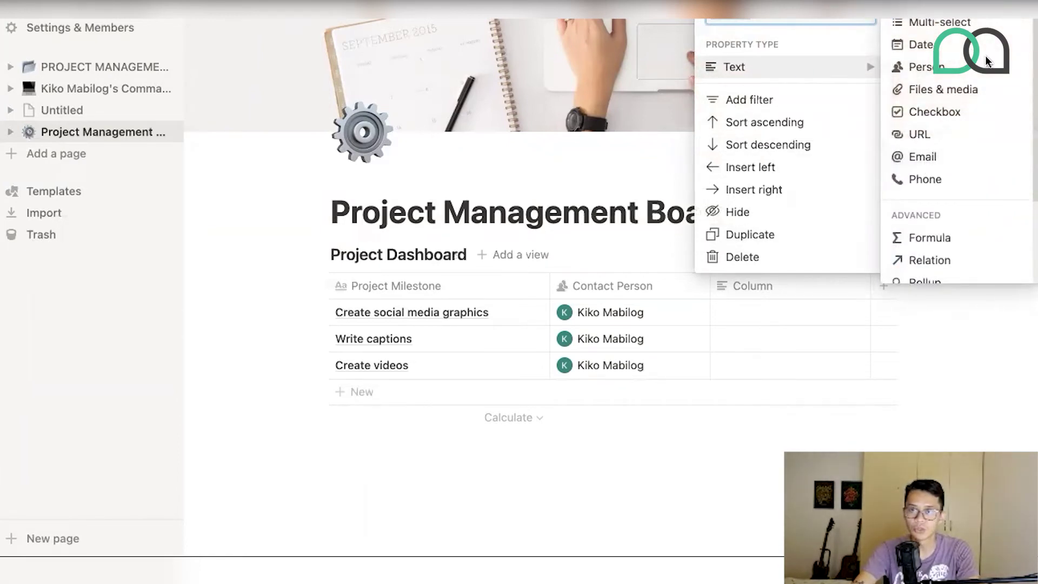
{"action": "left_click", "coordinate": [928, 44]}
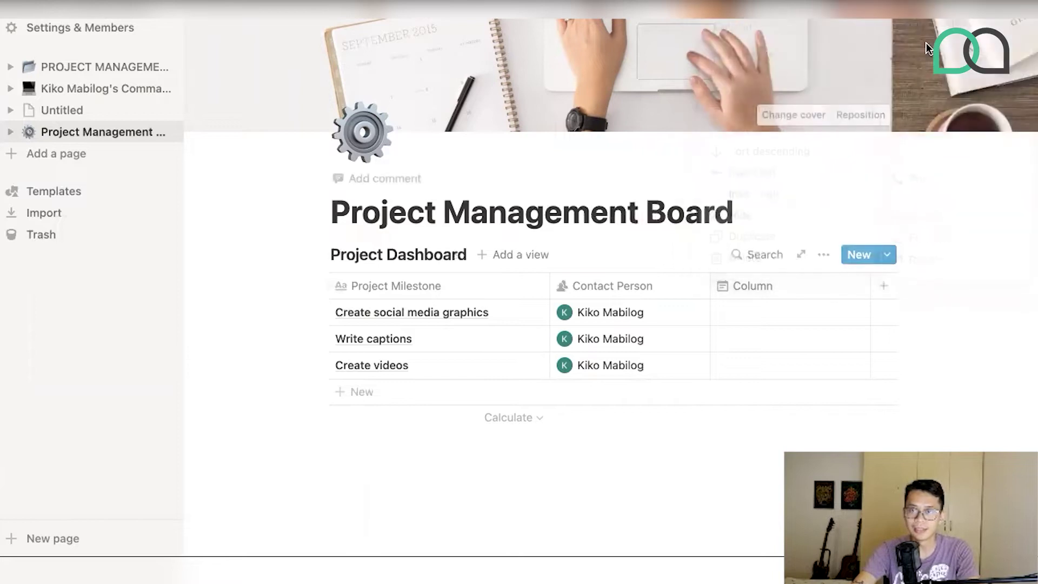
{"action": "left_click", "coordinate": [753, 287]}
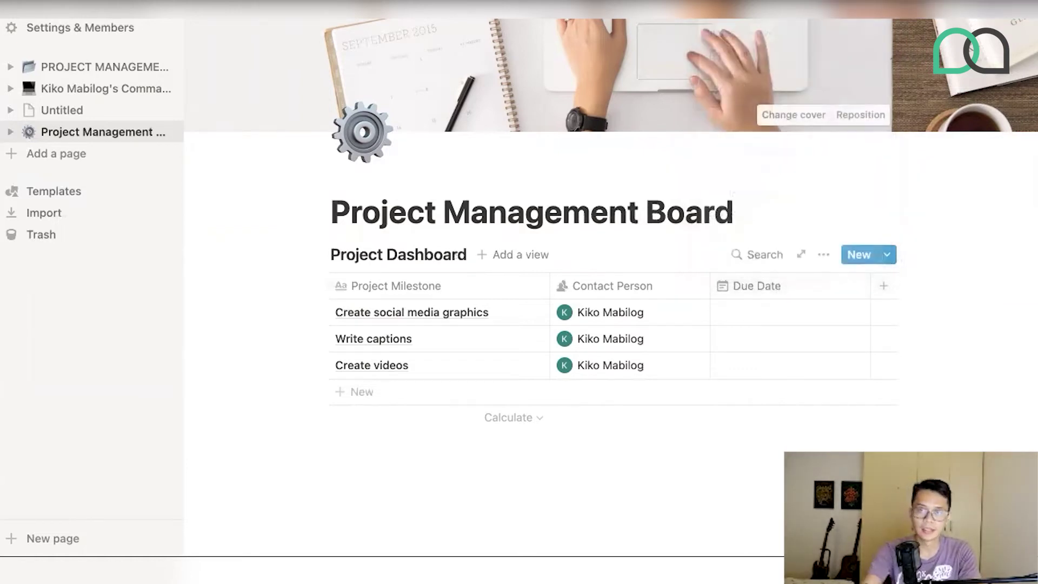
Set the due dates to February 17, 2022 for the social media graphics, February 8 for the captions and February 11 for the videos.
{"action": "left_click", "coordinate": [771, 311]}
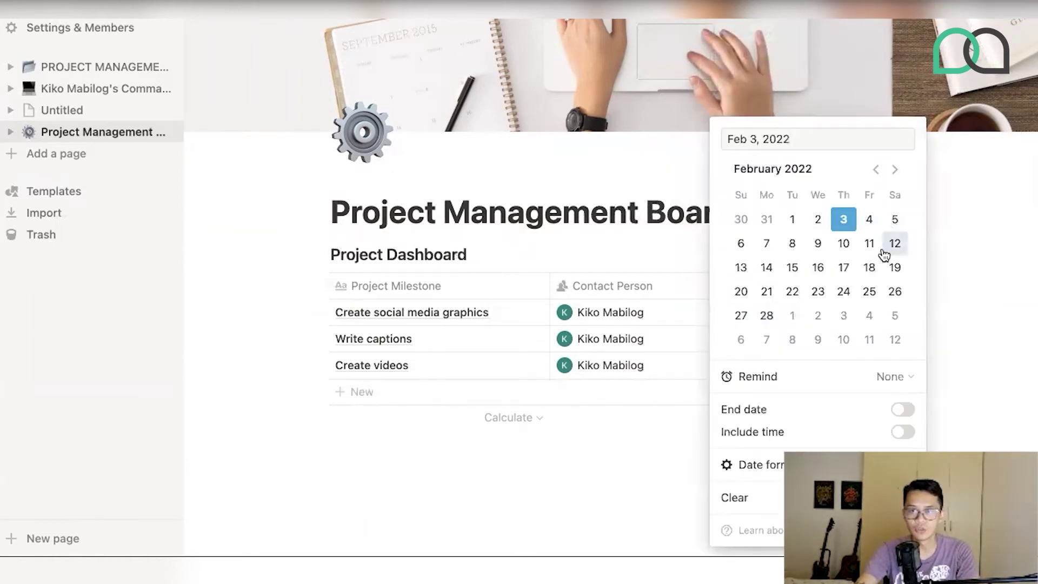
{"action": "left_click", "coordinate": [431, 331]}
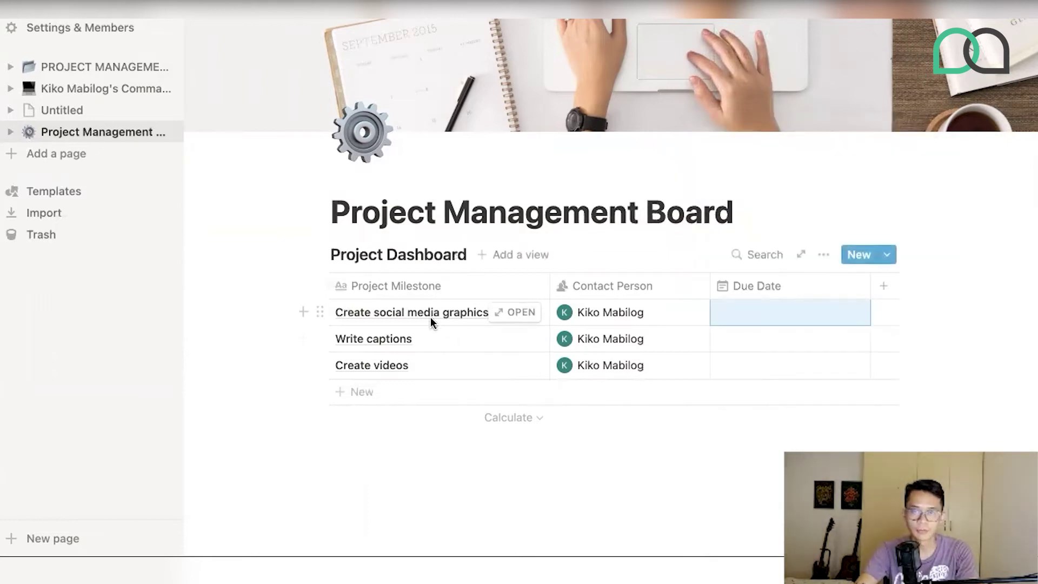
{"action": "left_click", "coordinate": [794, 323]}
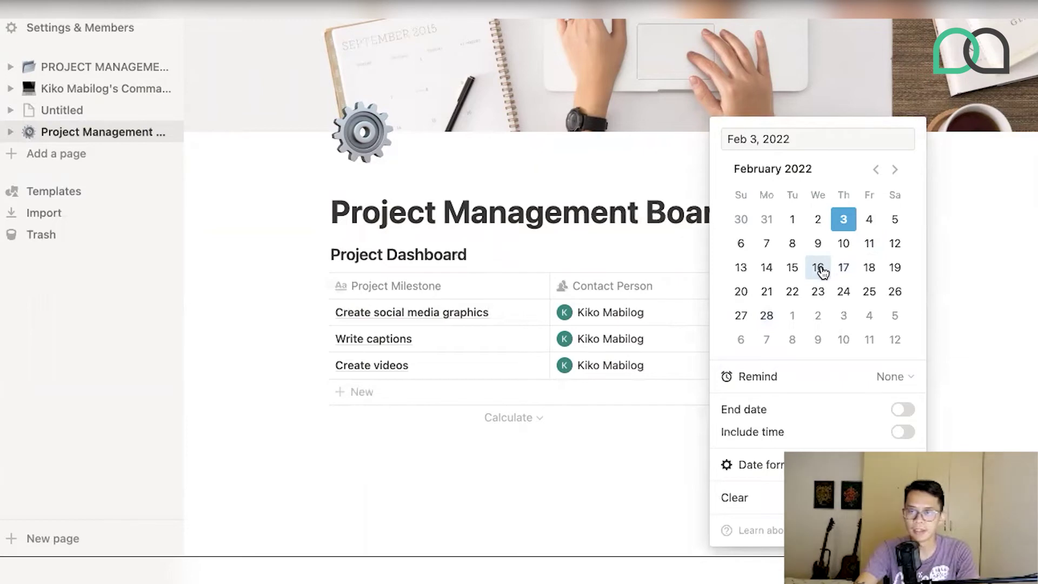
{"action": "left_click", "coordinate": [843, 267]}
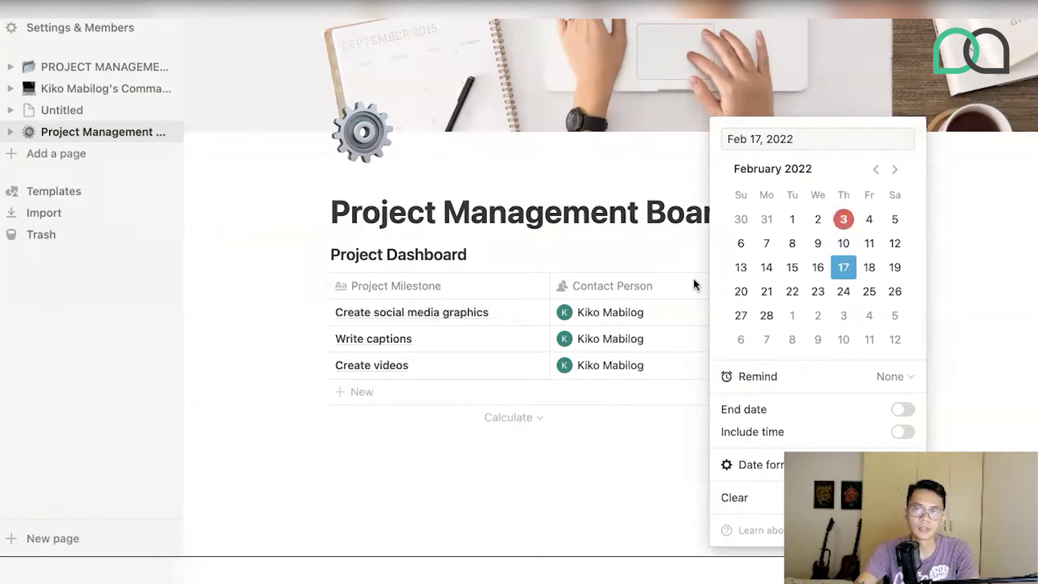
{"action": "left_click", "coordinate": [693, 283]}
{"action": "left_click", "coordinate": [787, 349]}
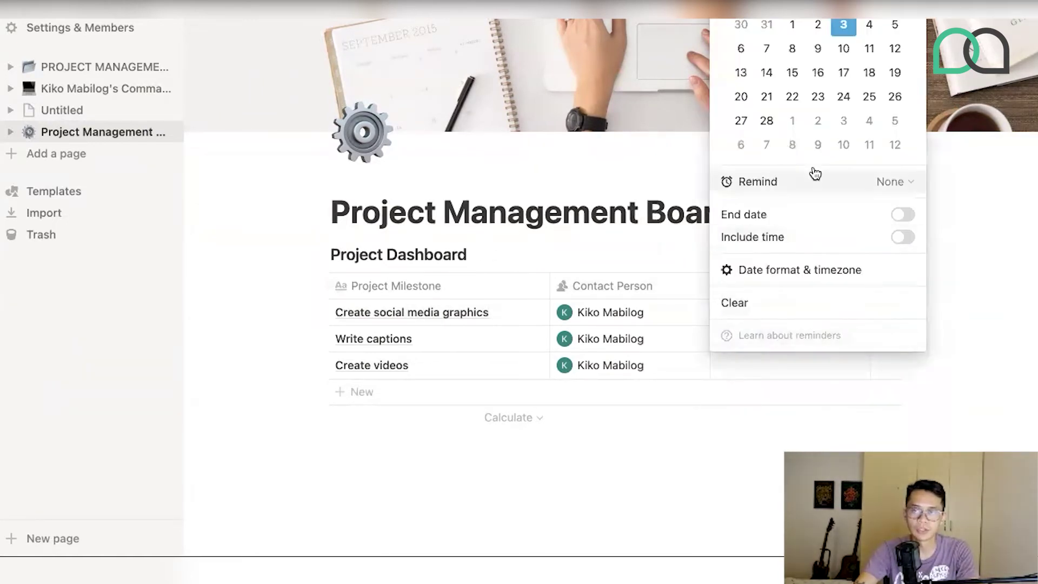
{"action": "left_click", "coordinate": [793, 59]}
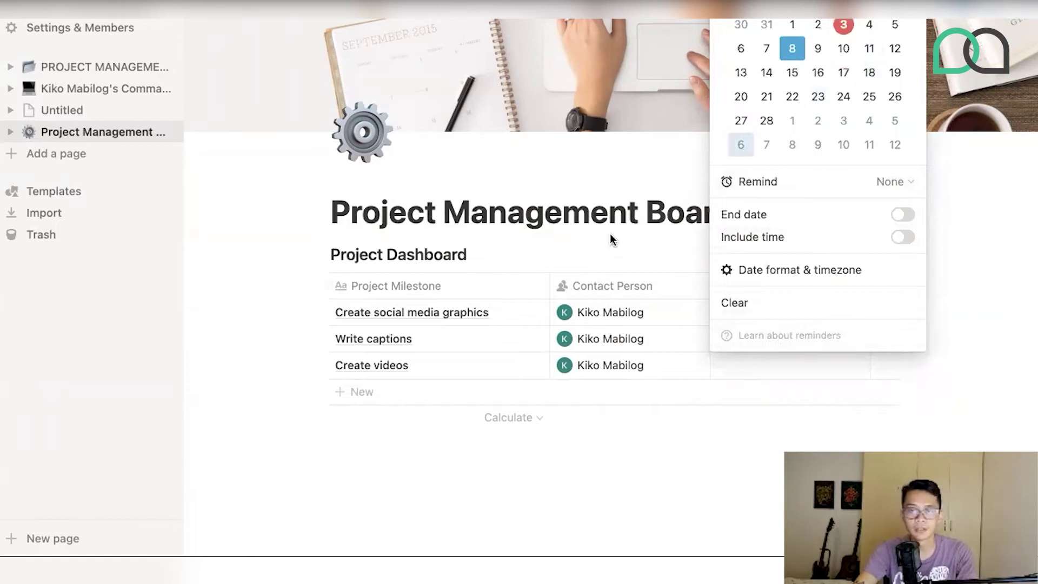
{"action": "left_click", "coordinate": [699, 353]}
{"action": "left_click", "coordinate": [740, 372]}
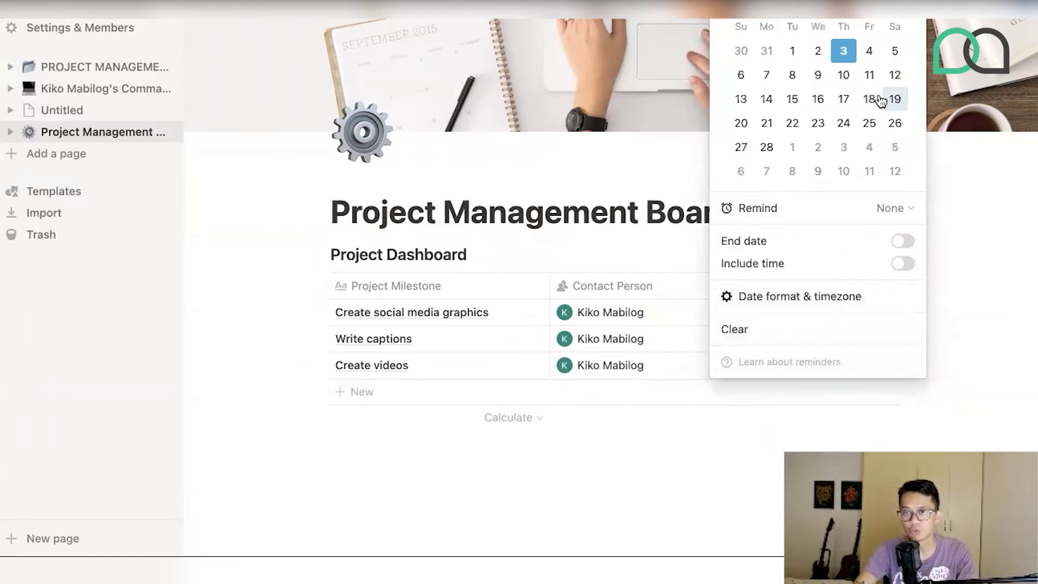
{"action": "left_click", "coordinate": [869, 78]}
{"action": "left_click", "coordinate": [689, 339]}
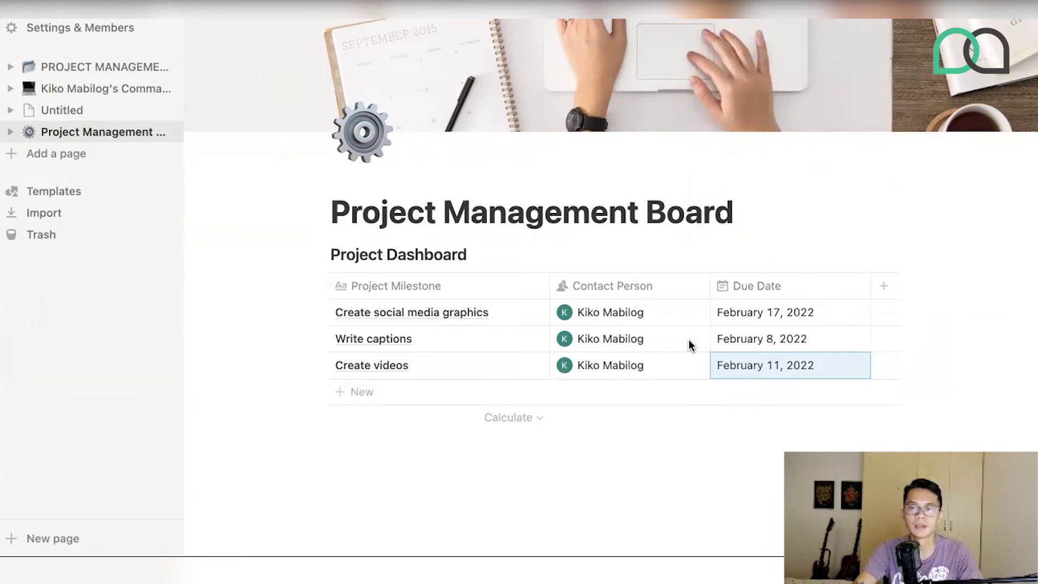
Add another column after Due Date and set its property type to Files & media.
{"action": "left_click", "coordinate": [884, 288]}
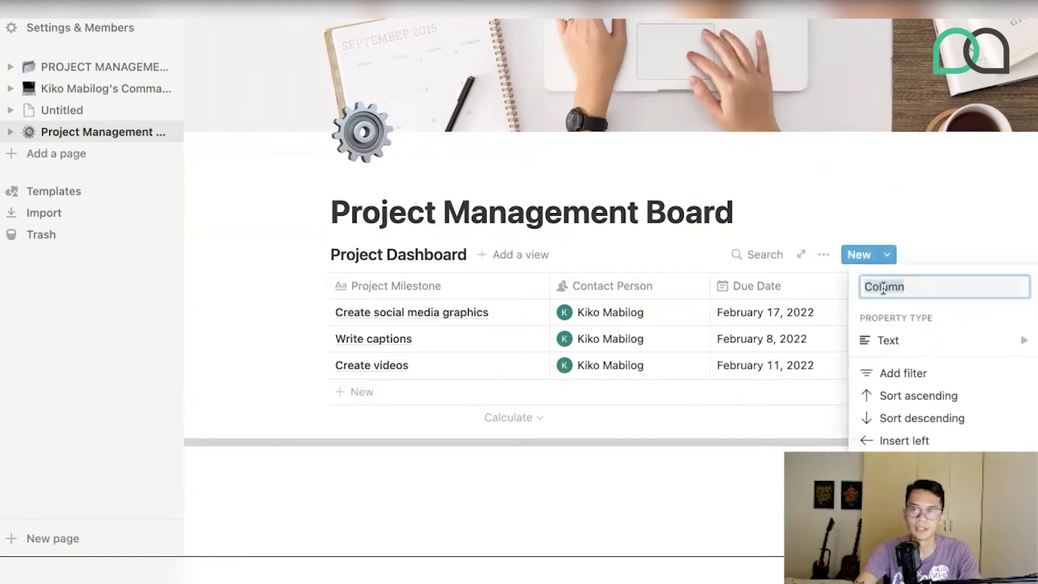
{"action": "left_click", "coordinate": [891, 349]}
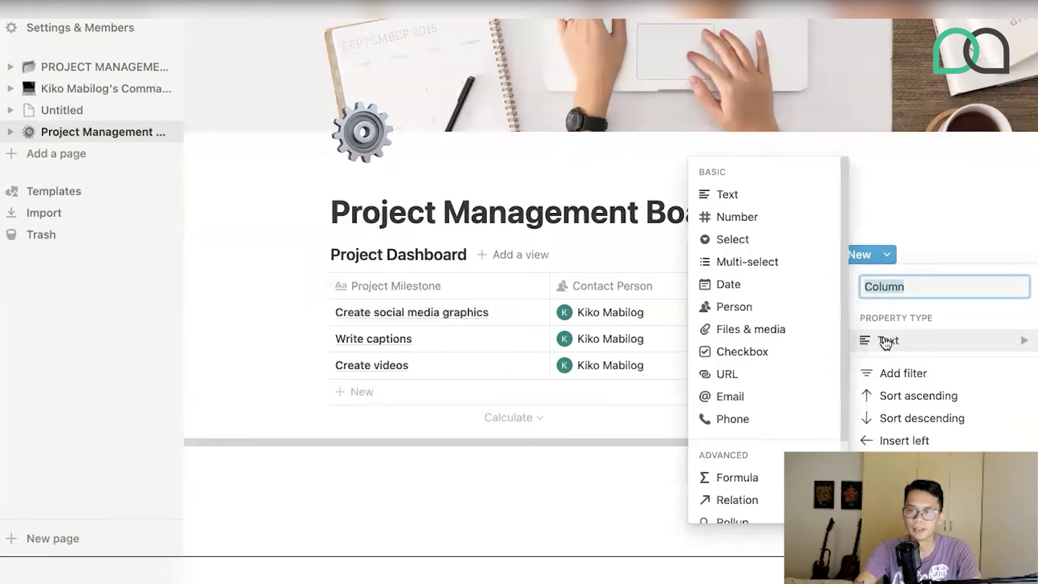
{"action": "left_click", "coordinate": [777, 327]}
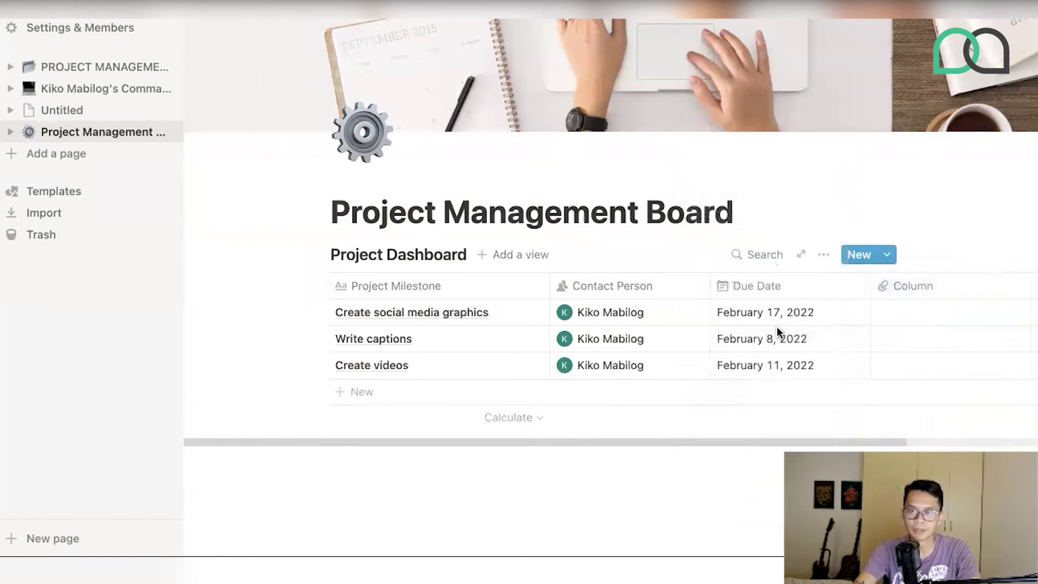
Change the property type of the unnamed column after Due Date to Number.
{"action": "left_click", "coordinate": [928, 289]}
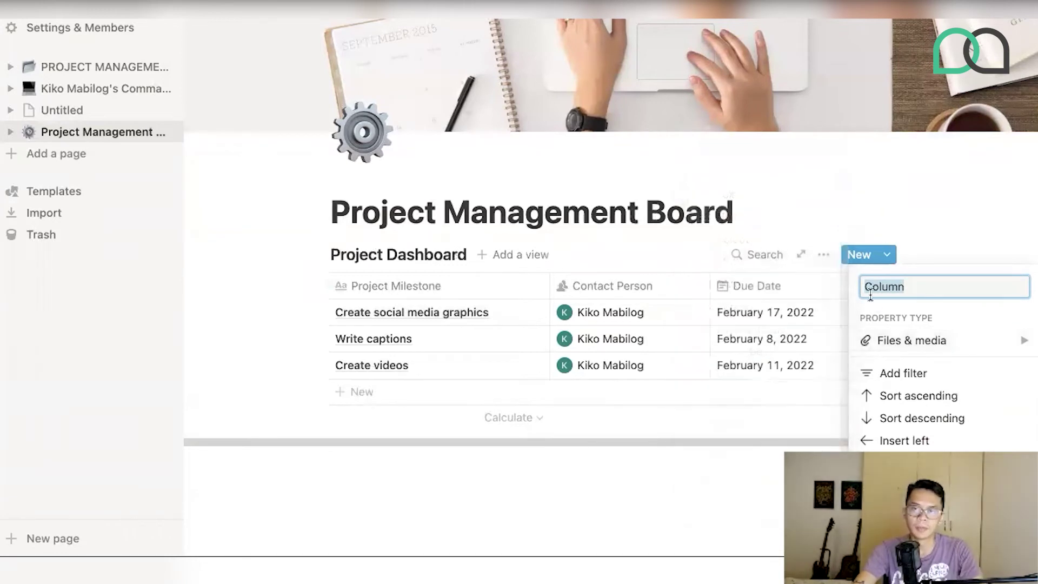
{"action": "mouse_move", "coordinate": [903, 340]}
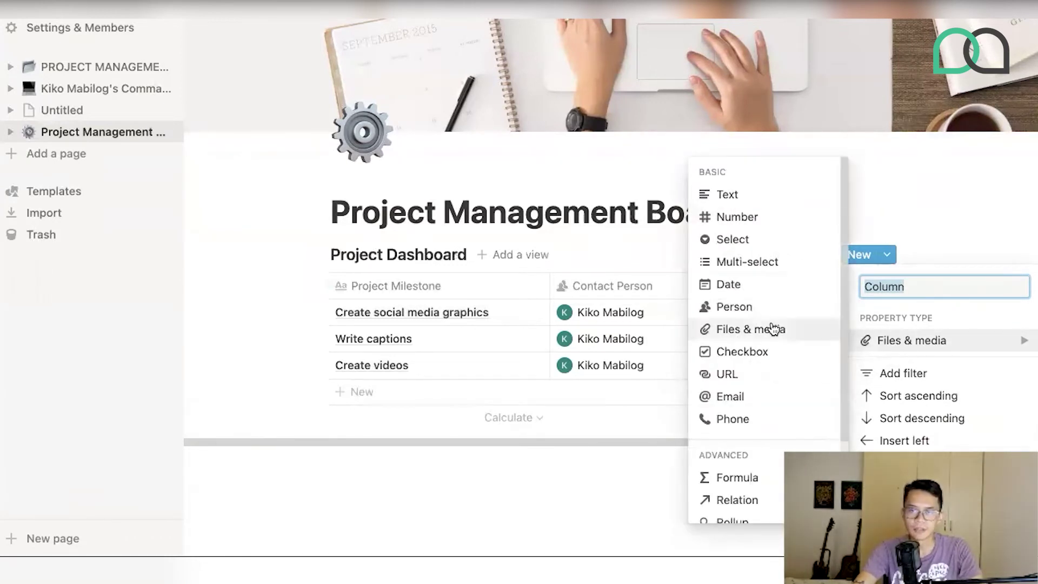
{"action": "left_click", "coordinate": [733, 219]}
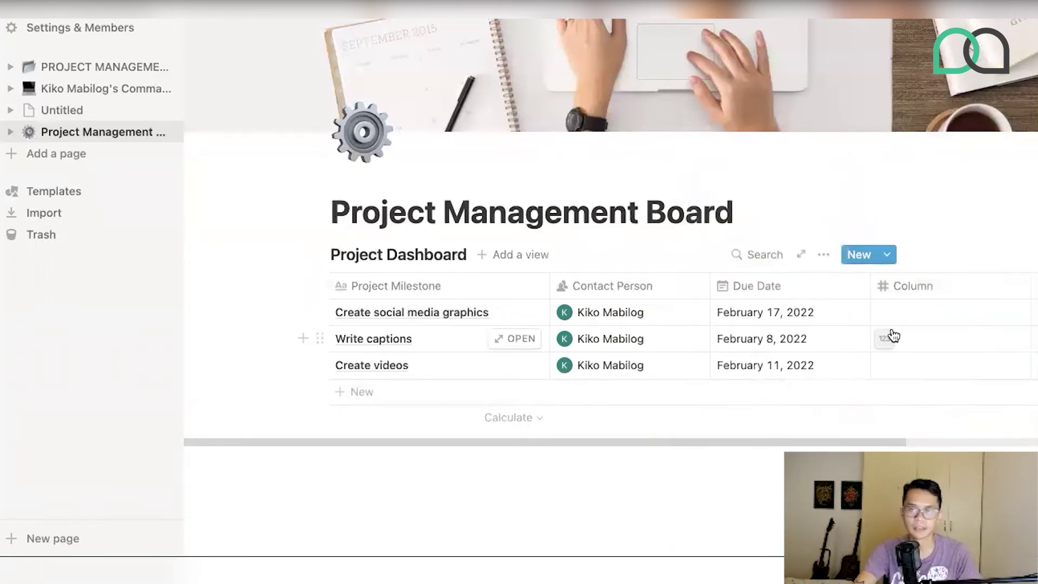
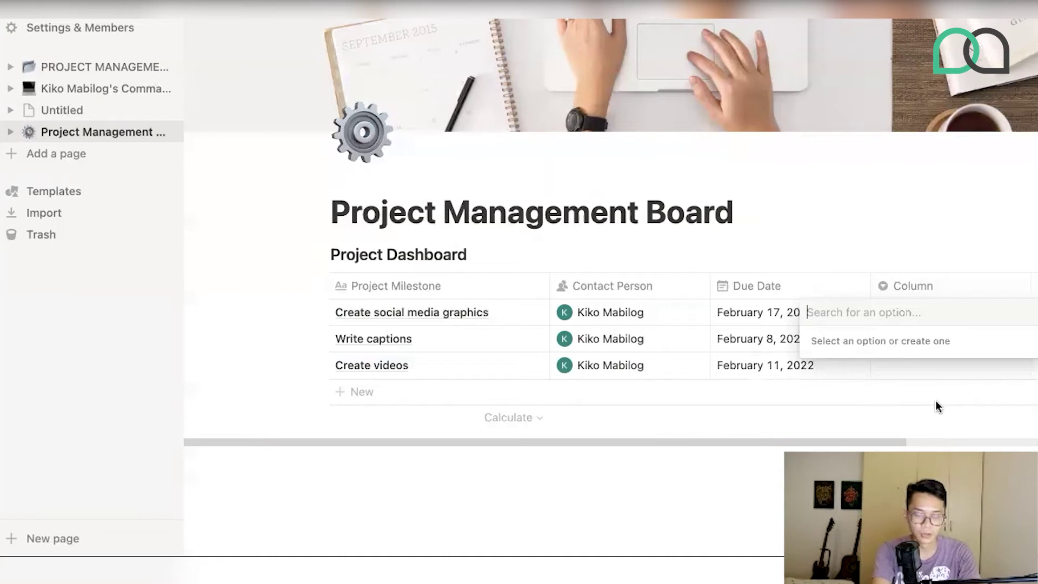
Create the select options "Not Started" and "Ongoing" in the unnamed column's cell for the social media graphics milestone.
{"action": "type", "text": "Not S"}
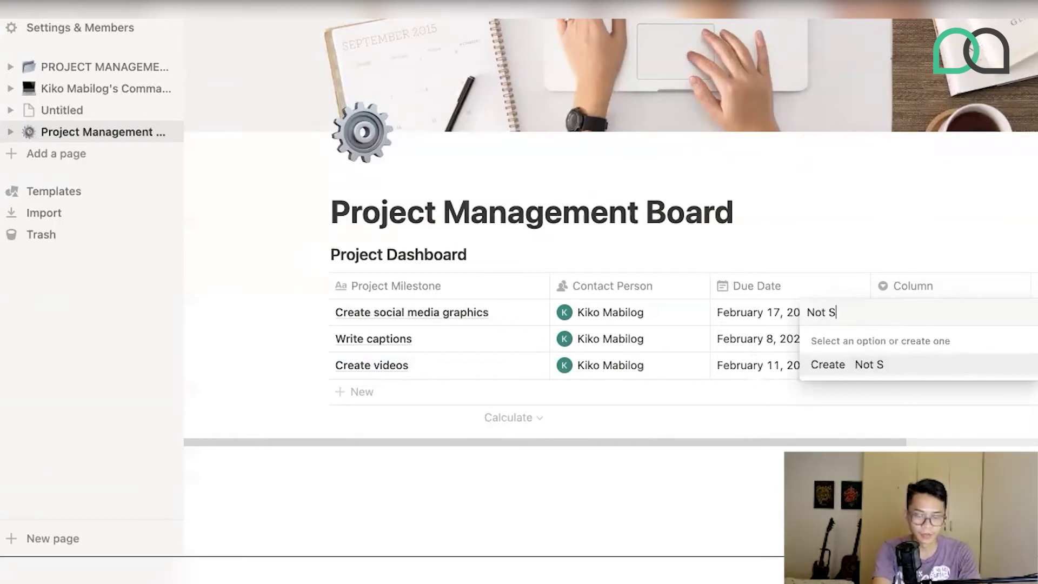
{"action": "type", "text": "tarted"}
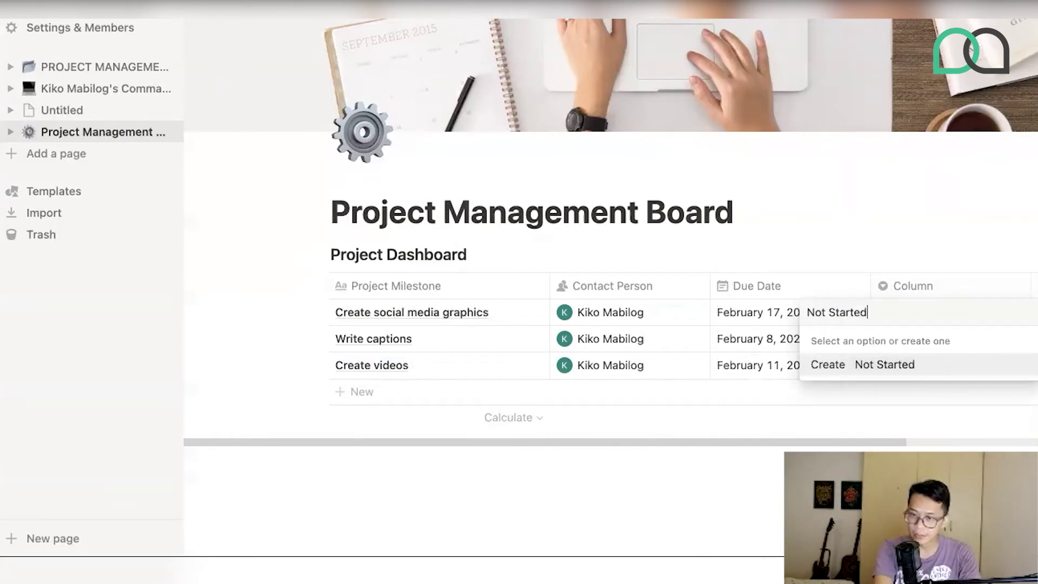
{"action": "key", "text": "Return"}
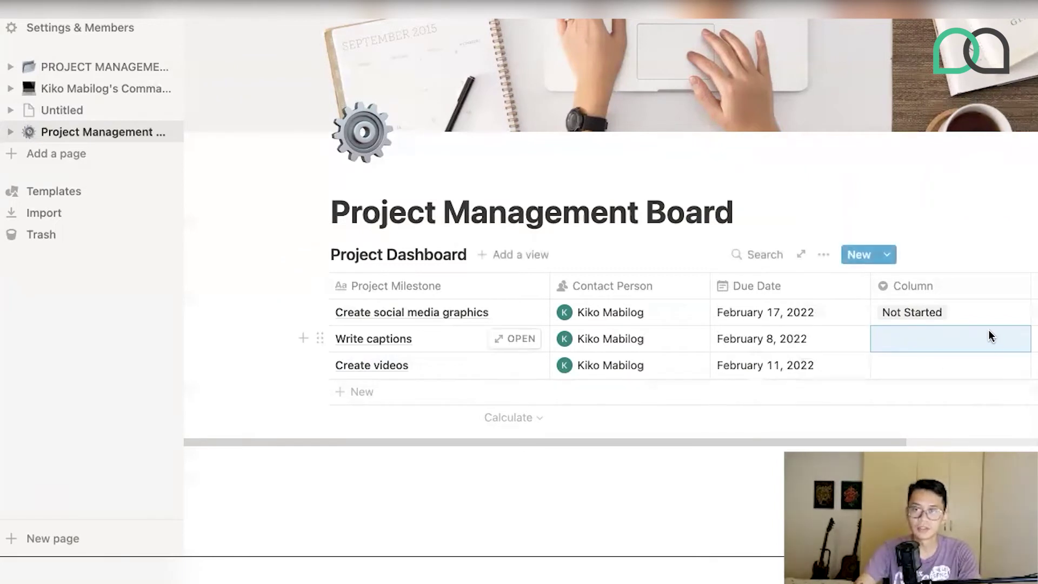
{"action": "left_click", "coordinate": [981, 312]}
{"action": "key", "text": "BackSpace"}
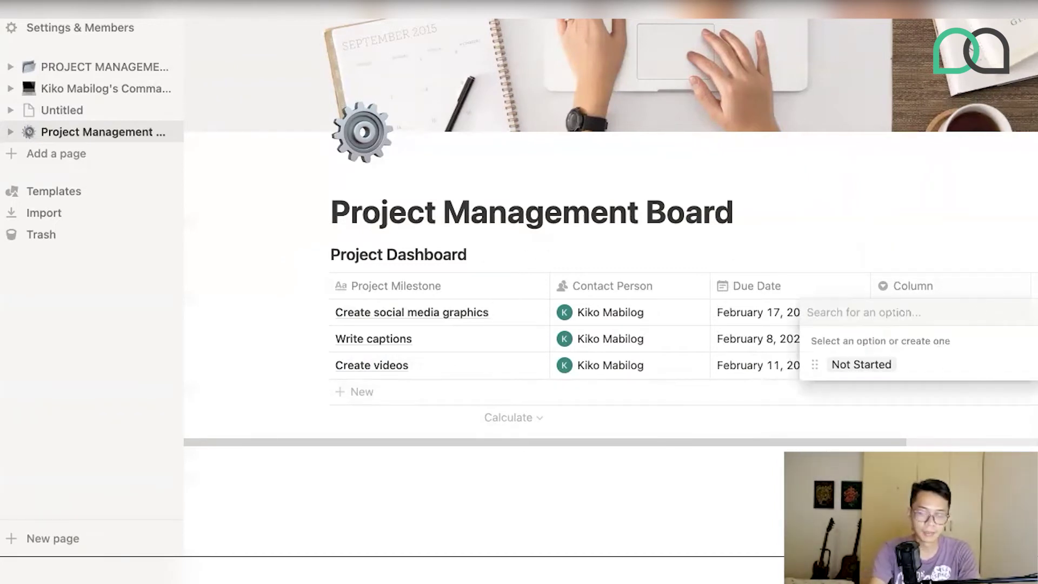
{"action": "type", "text": "Ongoing"}
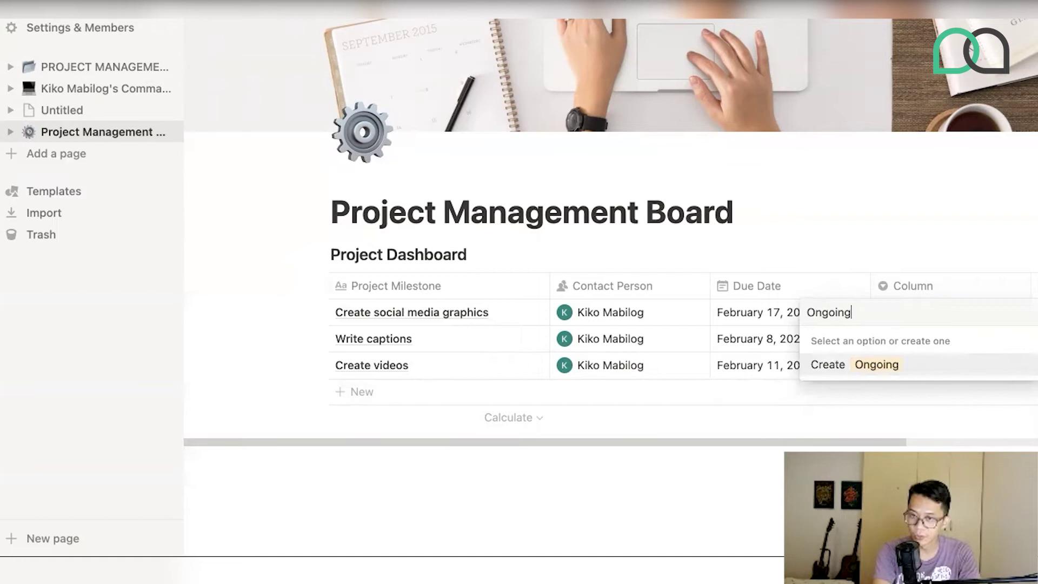
{"action": "key", "text": "Return"}
Clear the cell's selection, create the options "Approved" and "For Approval", and keep "For Approval" assigned to the social media graphics.
{"action": "left_click", "coordinate": [865, 320]}
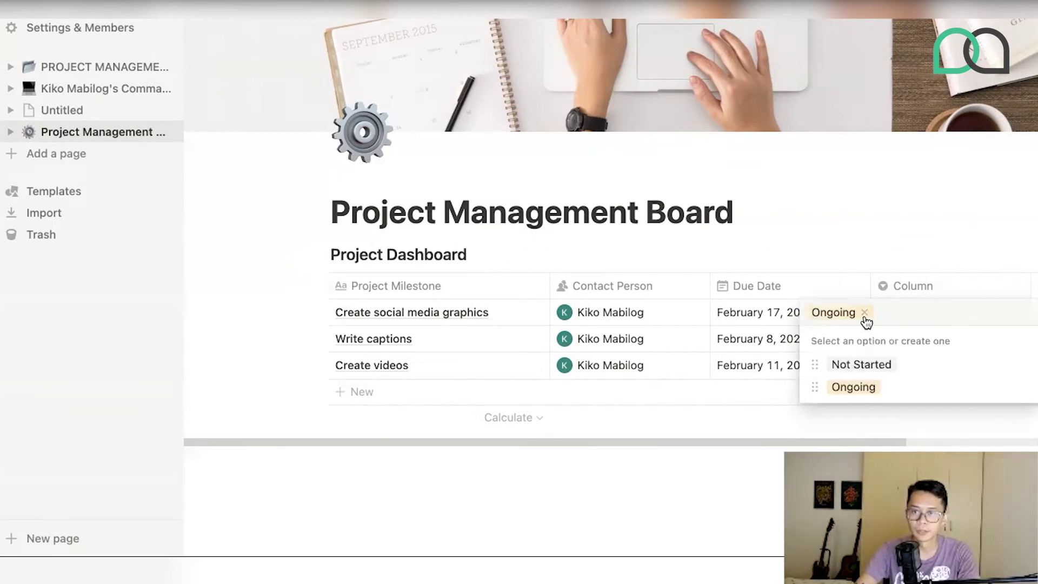
{"action": "left_click", "coordinate": [865, 316]}
{"action": "type", "text": "Approved"}
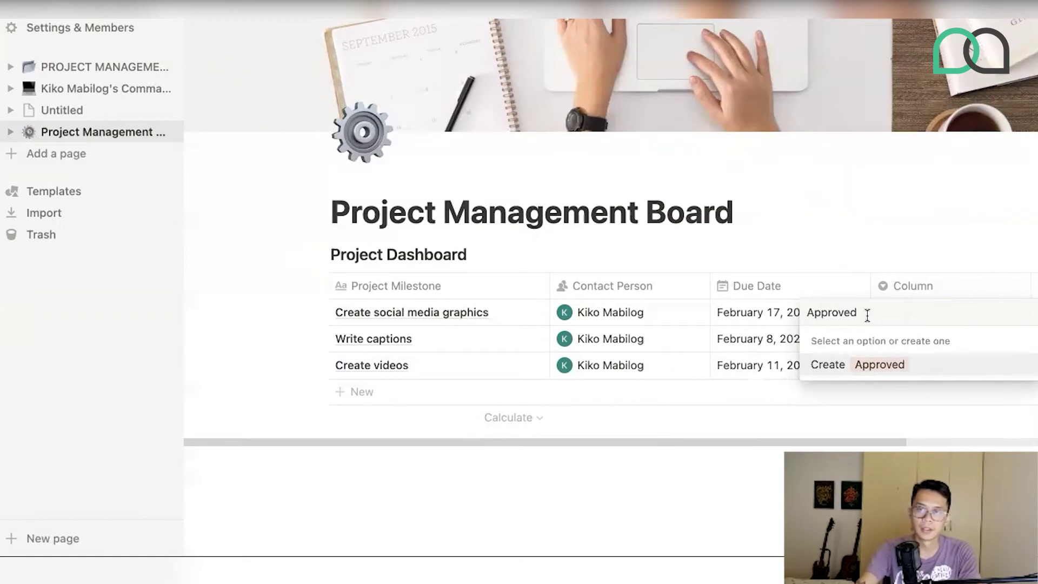
{"action": "key", "text": "Return"}
{"action": "left_click", "coordinate": [942, 317]}
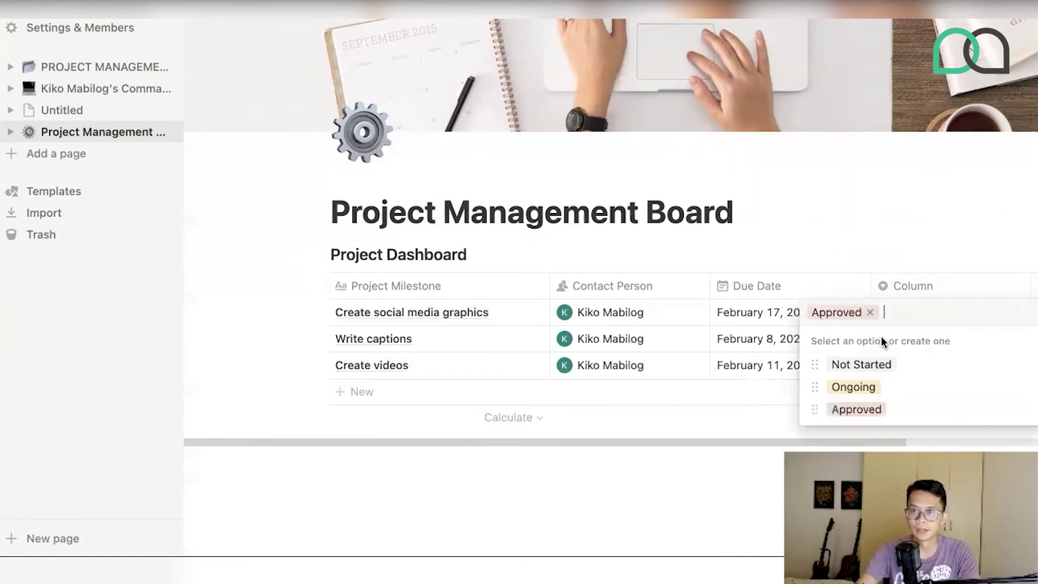
{"action": "left_click", "coordinate": [870, 312]}
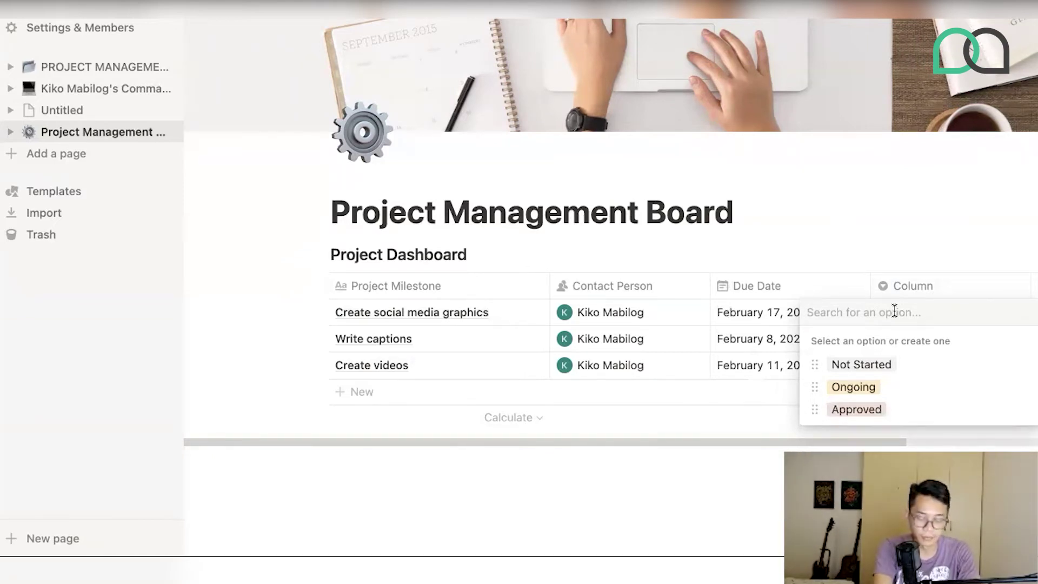
{"action": "type", "text": "For Approval"}
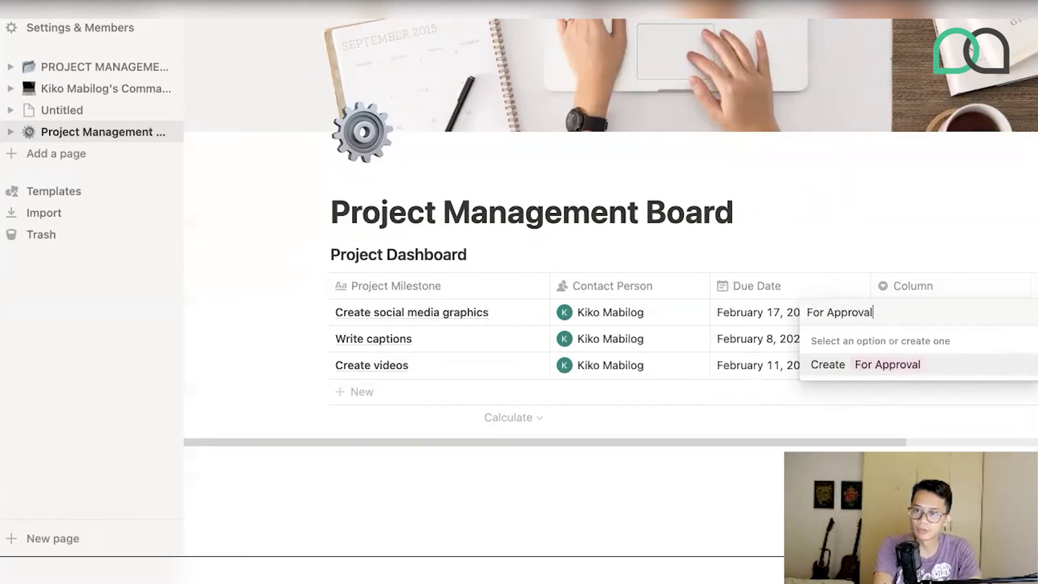
{"action": "key", "text": "Return"}
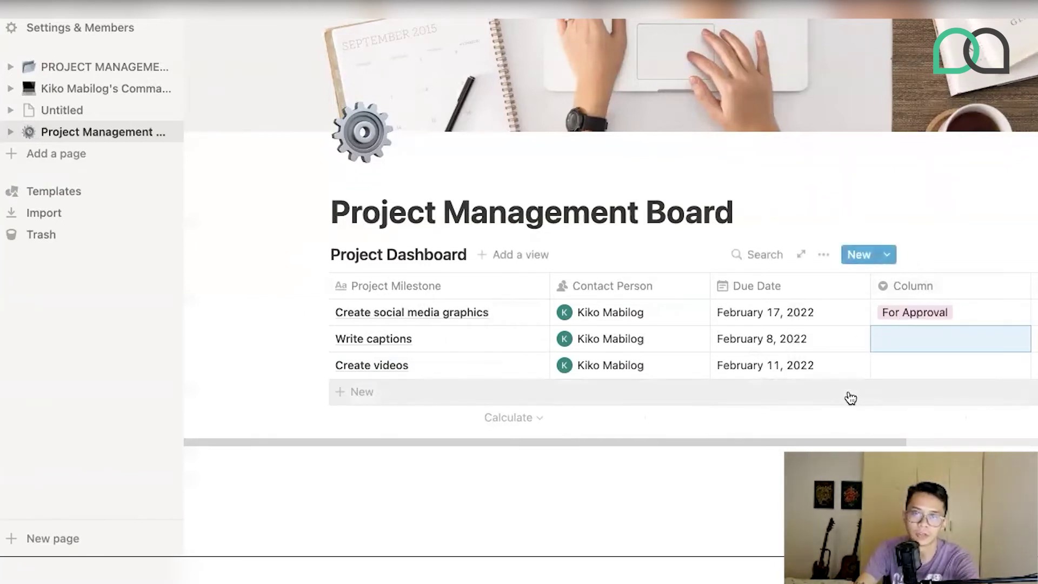
{"action": "scroll", "coordinate": [845, 397], "scroll_direction": "right", "scroll_amount": 5}
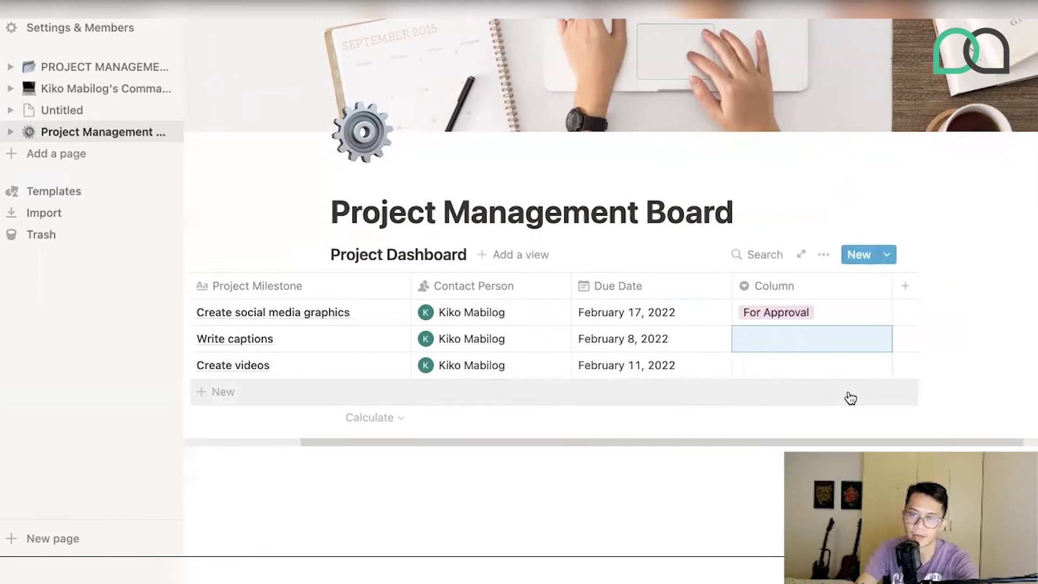
{"action": "left_click", "coordinate": [862, 313]}
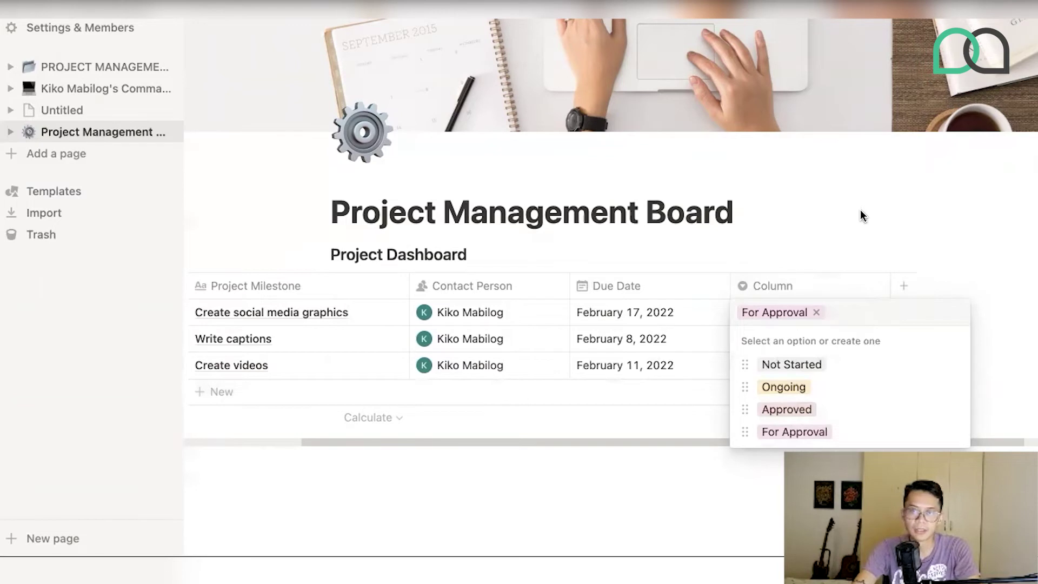
{"action": "key", "text": "Escape"}
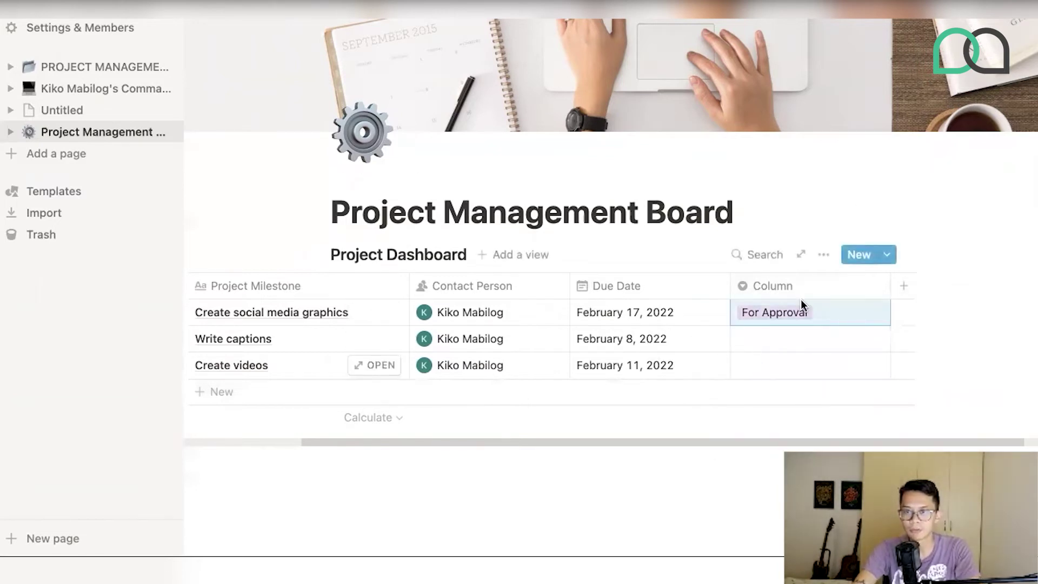
{"action": "left_click", "coordinate": [790, 340]}
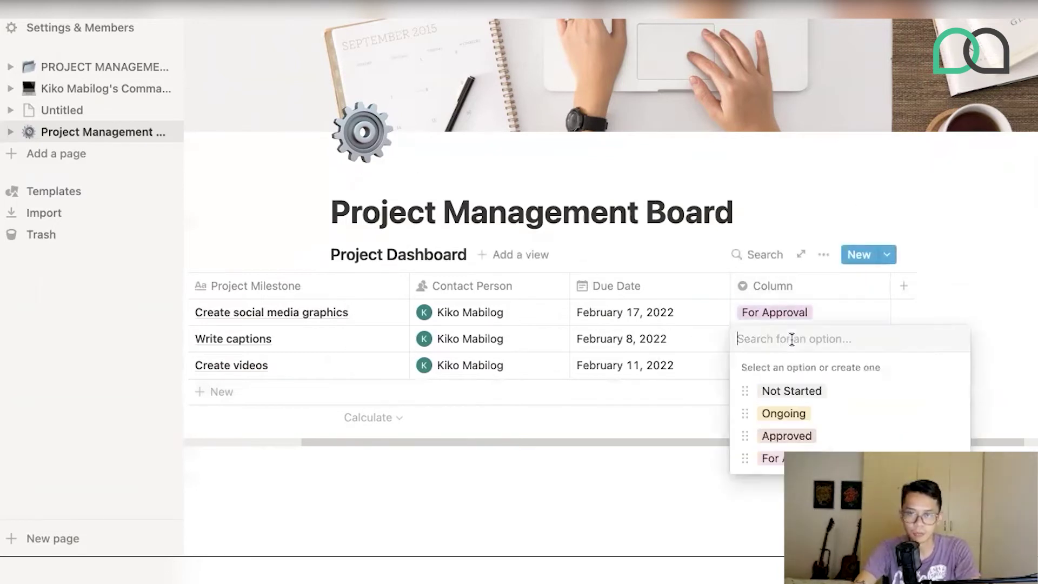
{"action": "left_click", "coordinate": [776, 287]}
{"action": "left_click", "coordinate": [777, 287]}
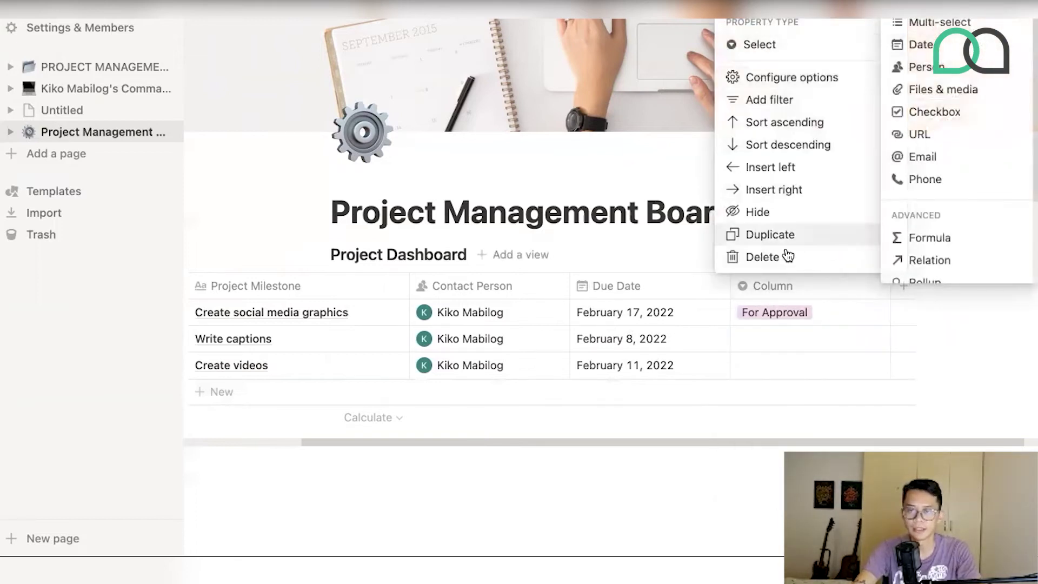
{"action": "left_click", "coordinate": [762, 329]}
{"action": "left_click", "coordinate": [669, 398]}
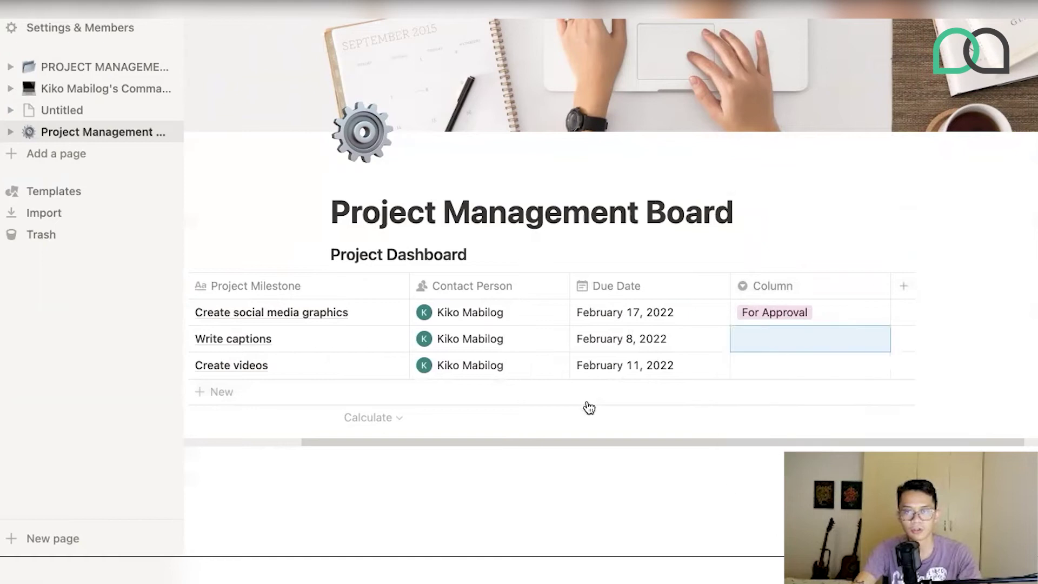
Add two empty rows below the Create videos milestone in the Project Dashboard table.
{"action": "left_click", "coordinate": [232, 393]}
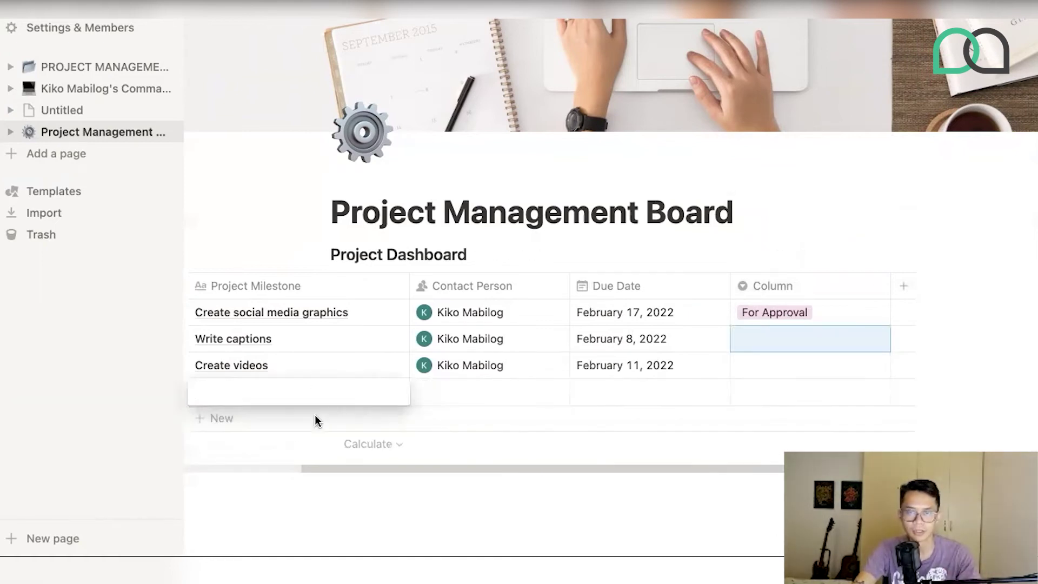
{"action": "key", "text": "Escape"}
{"action": "left_click", "coordinate": [214, 419]}
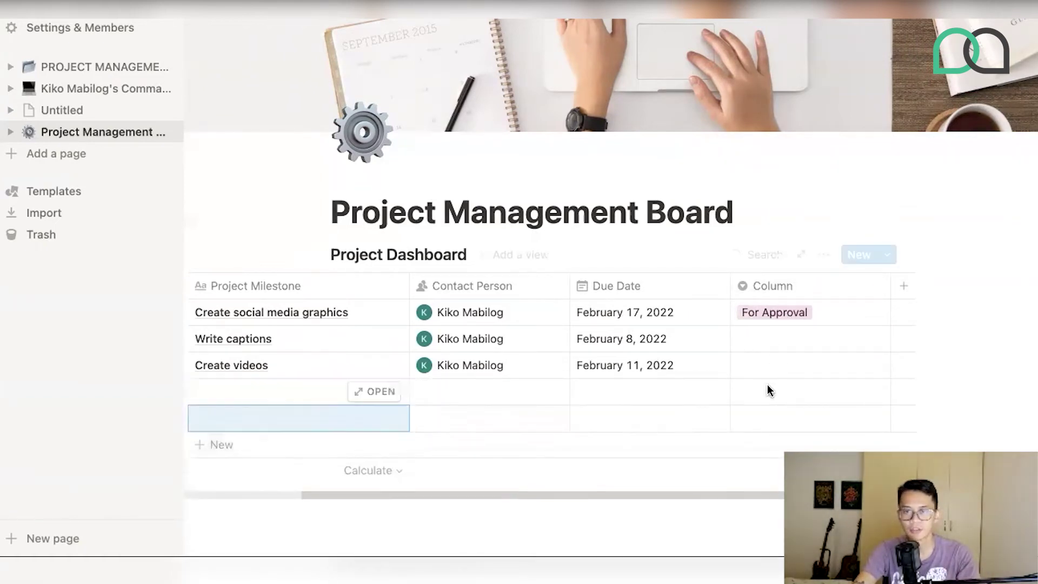
Change the color of the "Approved" option to Green and assign that option to the first empty row.
{"action": "left_click", "coordinate": [767, 388]}
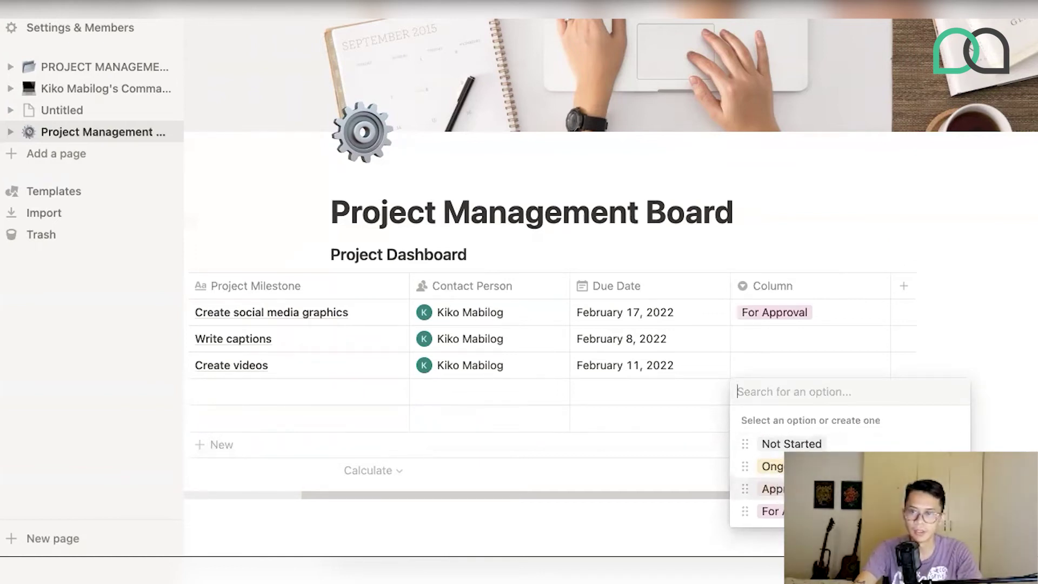
{"action": "left_click", "coordinate": [958, 489]}
{"action": "left_click", "coordinate": [922, 373]}
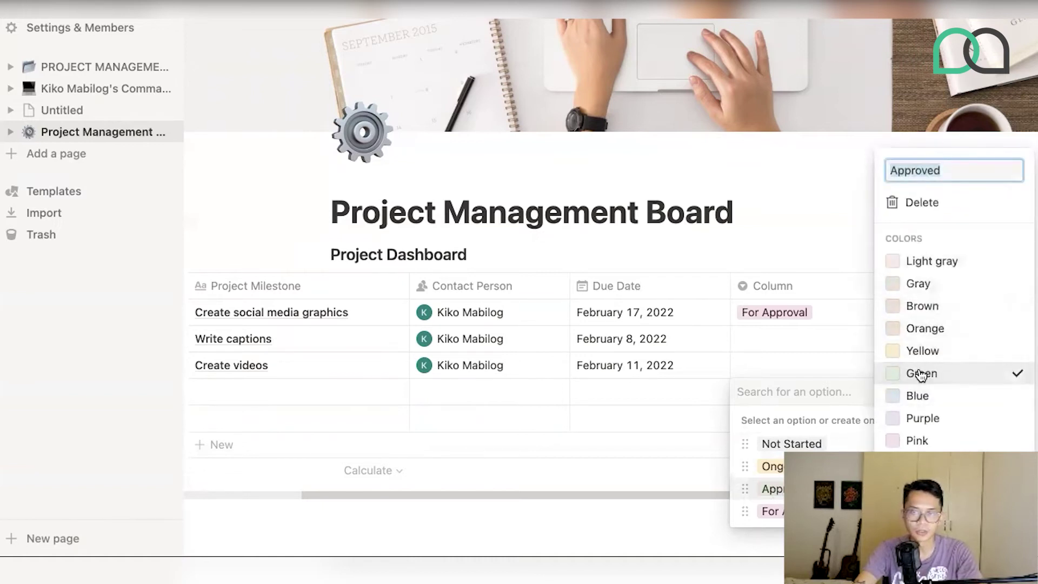
{"action": "key", "text": "Escape"}
{"action": "key", "text": "Escape"}
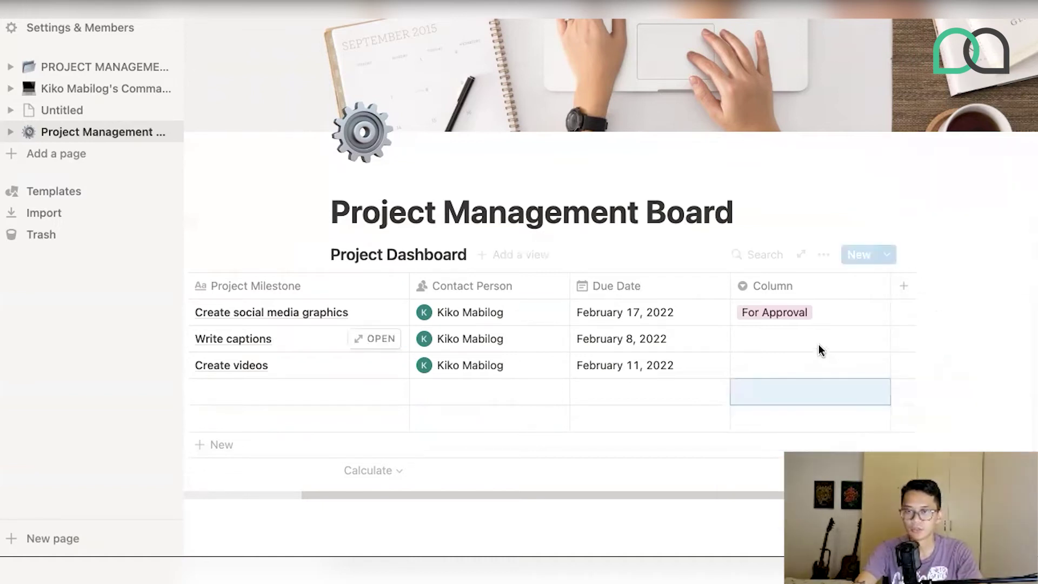
{"action": "left_click", "coordinate": [789, 385]}
{"action": "left_click", "coordinate": [806, 486]}
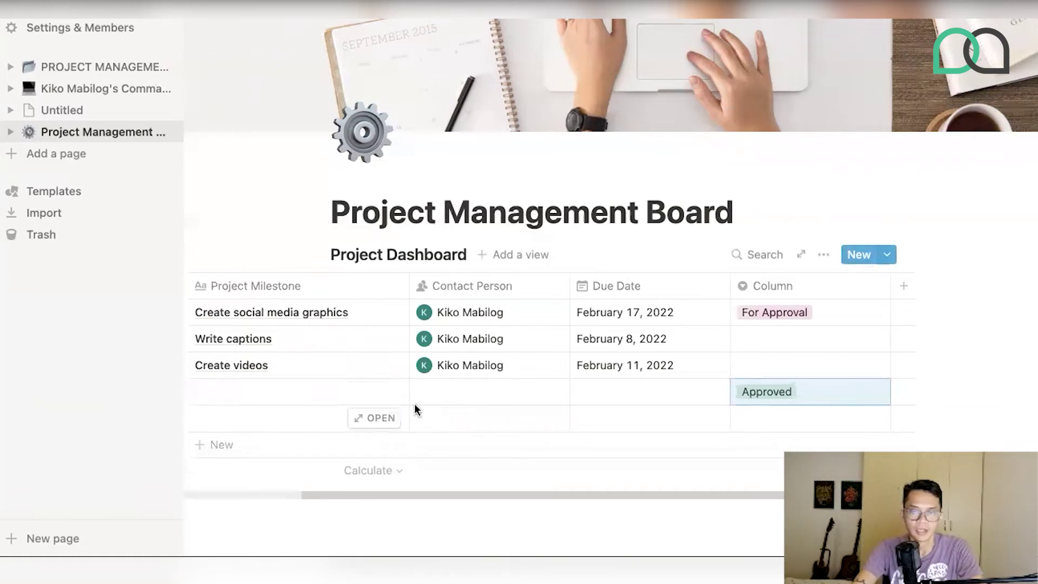
Delete the untitled row marked "Approved" from the Project Dashboard table.
{"action": "scroll", "coordinate": [643, 371], "scroll_direction": "left", "scroll_amount": 5}
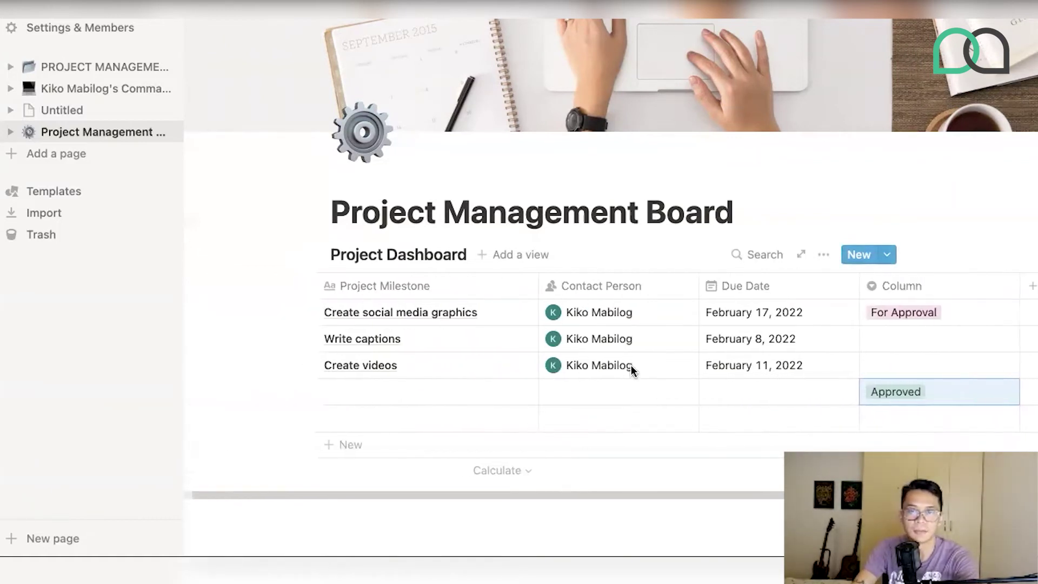
{"action": "left_click", "coordinate": [310, 391]}
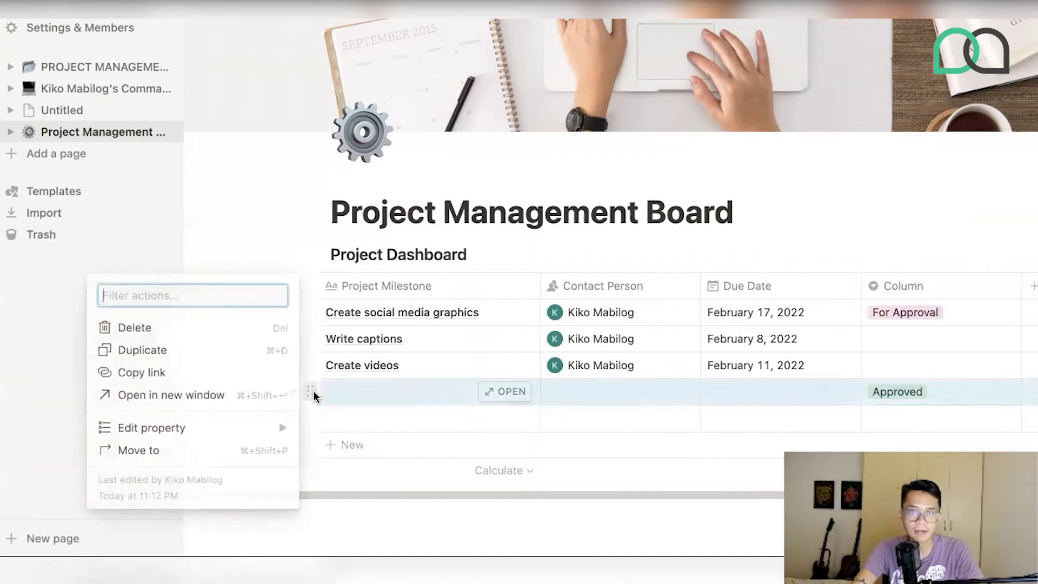
{"action": "left_click", "coordinate": [200, 328]}
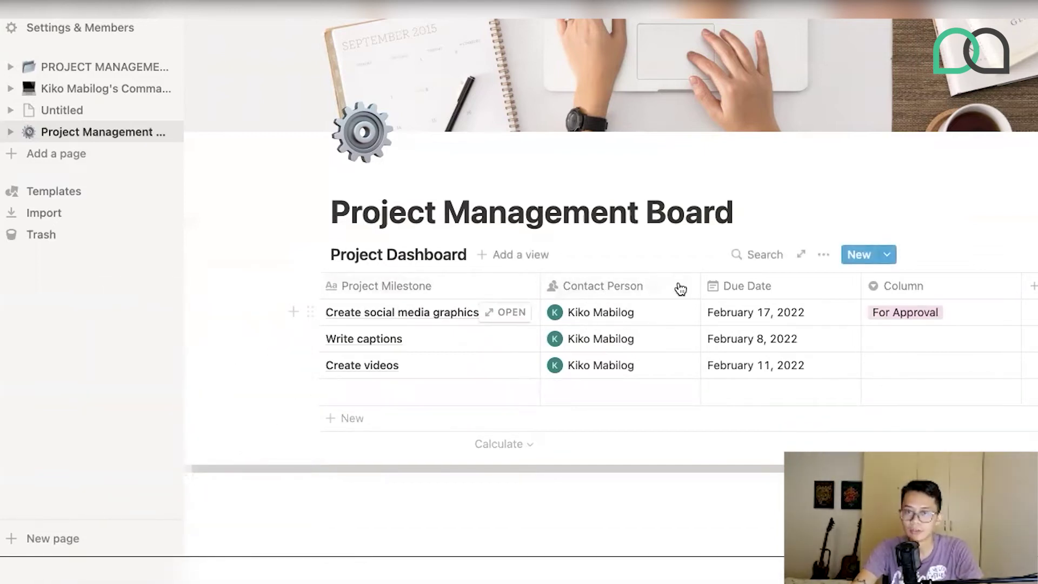
Rename the select column after Due Date as "Status".
{"action": "left_click", "coordinate": [905, 283]}
{"action": "type", "text": "Status"}
{"action": "key", "text": "Return"}
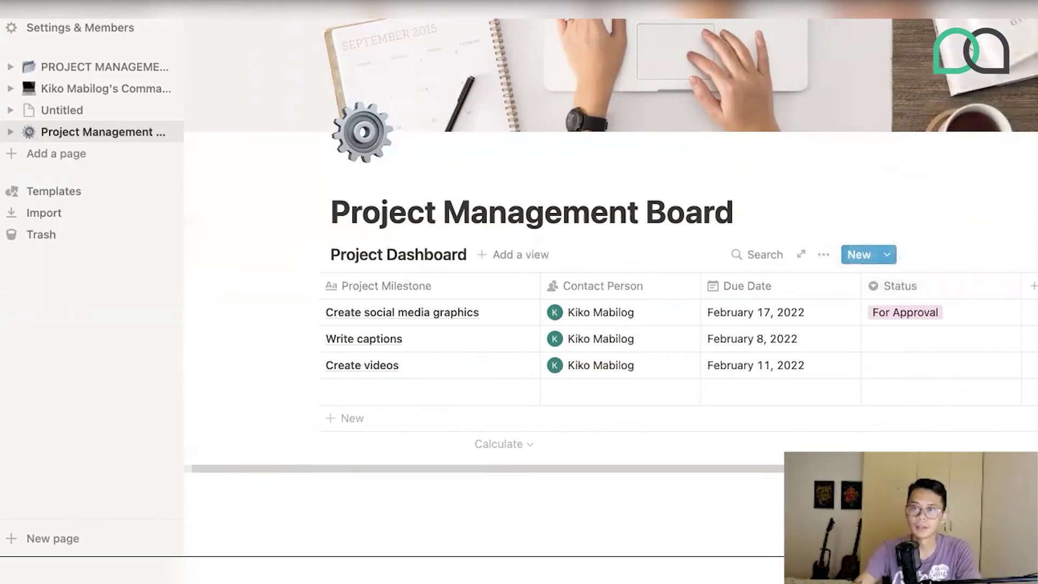
Set the status of both the Write captions and Create videos milestones to "Not Started".
{"action": "left_click", "coordinate": [912, 338]}
{"action": "left_click", "coordinate": [860, 391]}
{"action": "left_click", "coordinate": [902, 370]}
{"action": "left_click", "coordinate": [865, 418]}
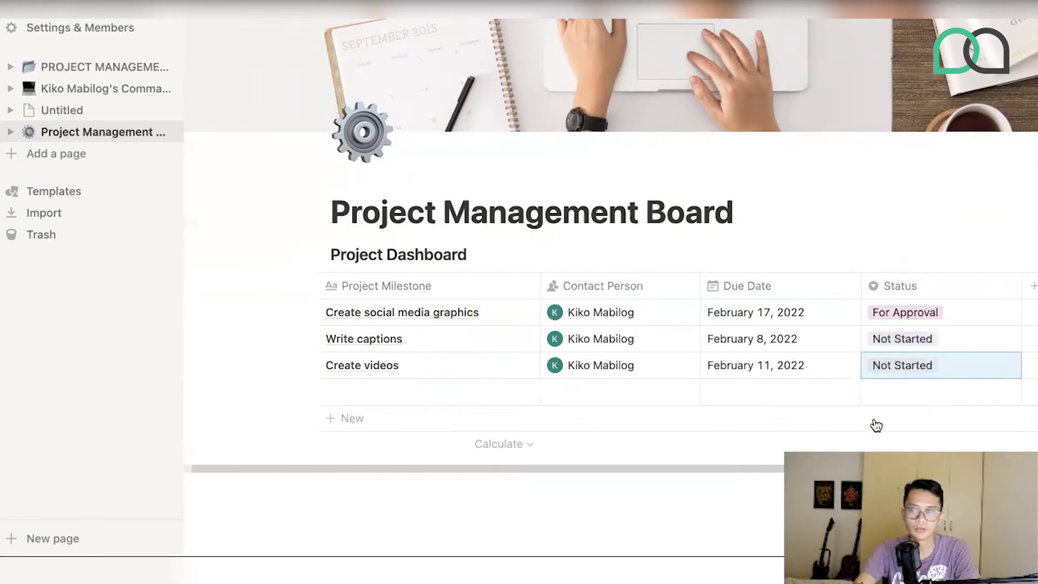
{"action": "left_click", "coordinate": [403, 391]}
{"action": "key", "text": "Escape"}
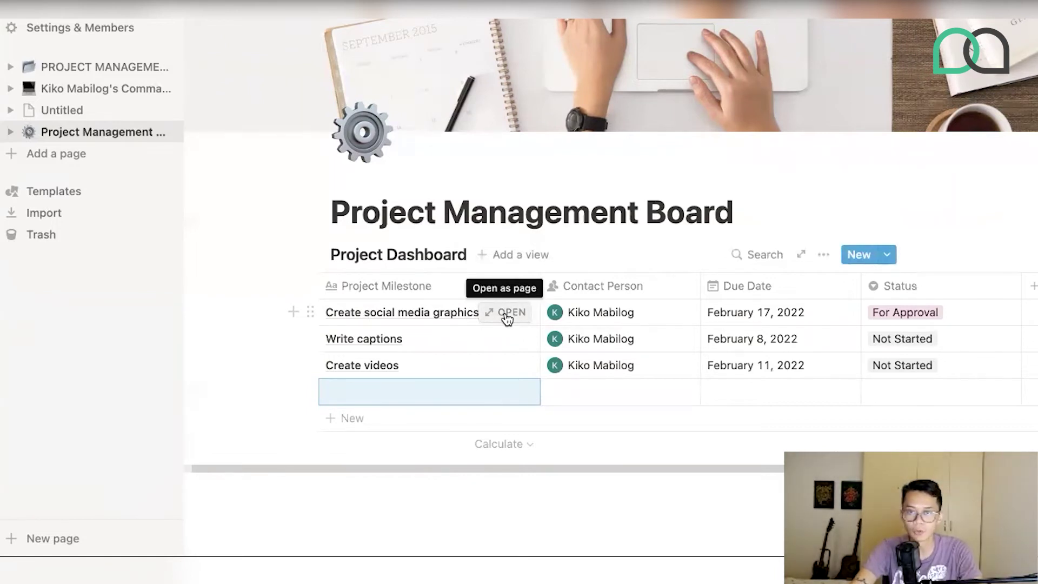
Open the Create social media graphics milestone as a page and add the text line "Social Media Graphics" to its body.
{"action": "left_click", "coordinate": [506, 316]}
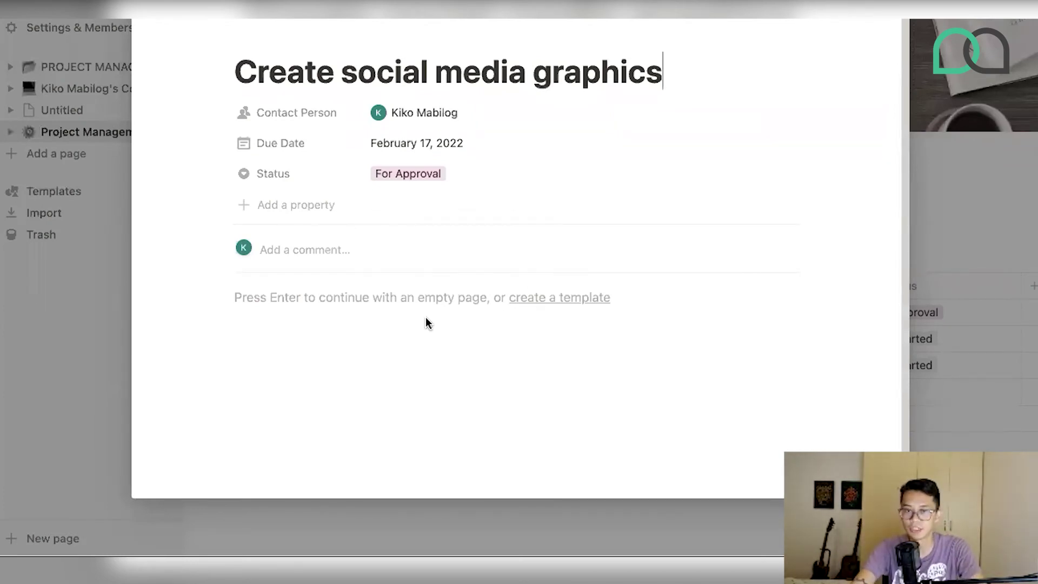
{"action": "left_click", "coordinate": [372, 307]}
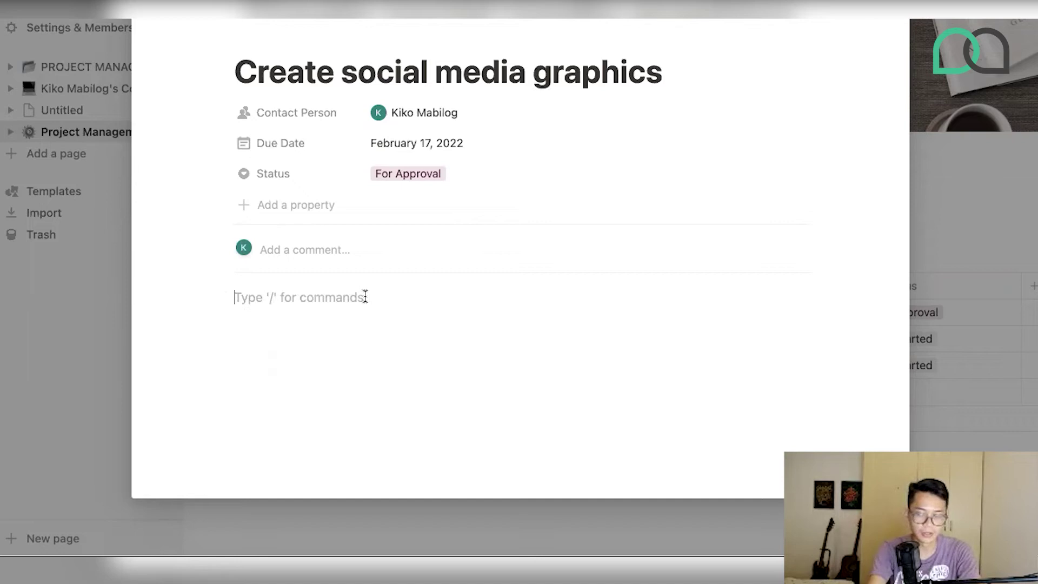
{"action": "type", "text": "To"}
{"action": "key", "text": "BackSpace"}
{"action": "key", "text": "BackSpace"}
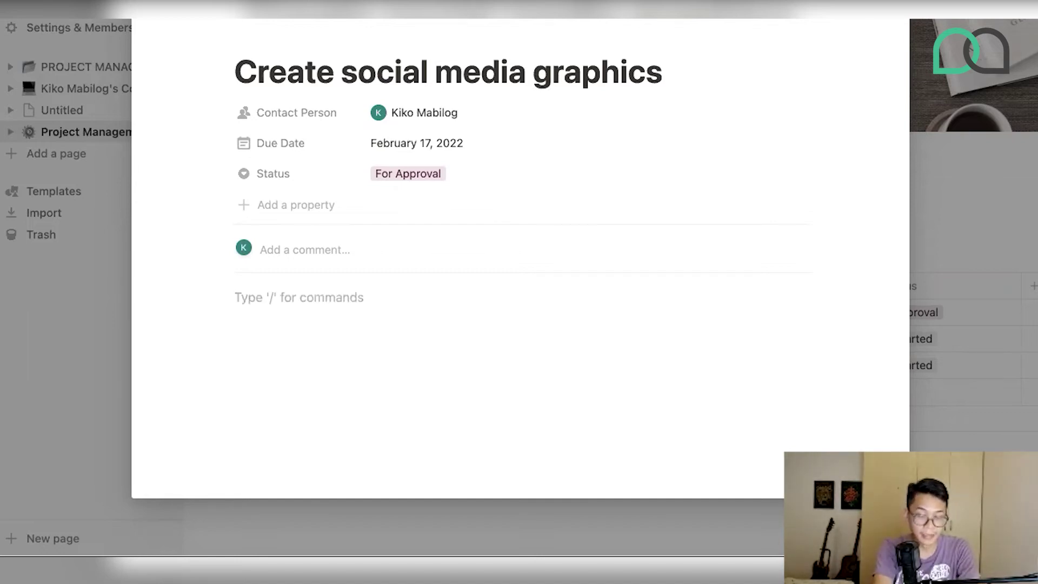
{"action": "type", "text": "Social Media Graphics"}
{"action": "key", "text": "Return"}
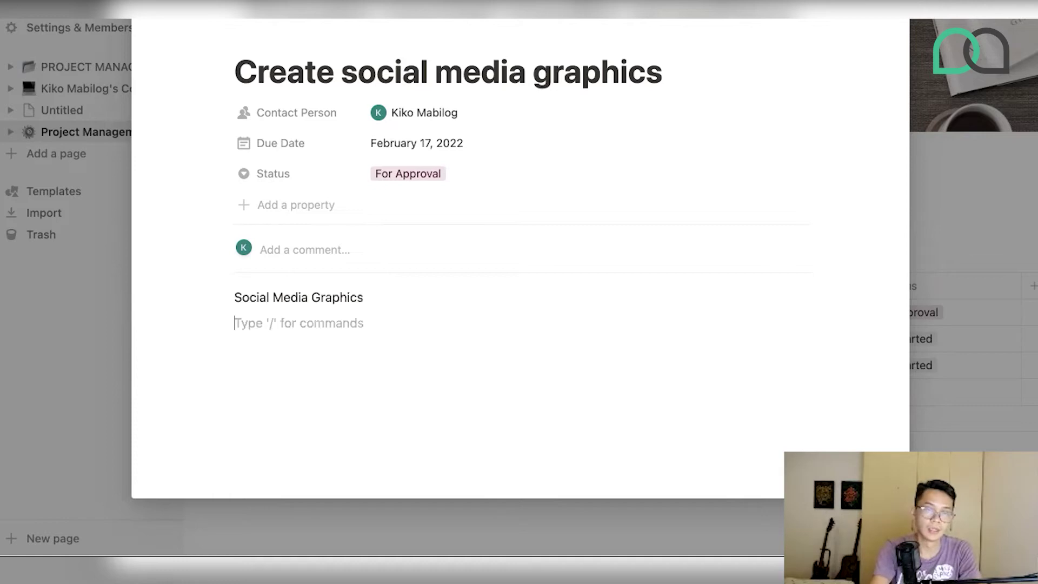
Add a to-do list below the Social Media Graphics line with the items "Cover image" and "Square quote graphics".
{"action": "type", "text": "/to"}
{"action": "key", "text": "Return"}
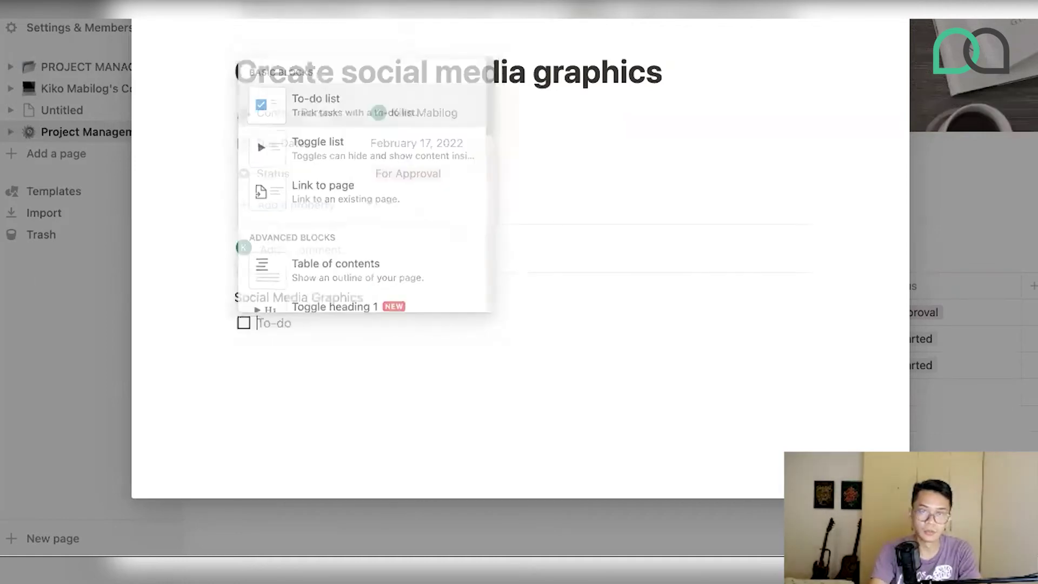
{"action": "type", "text": "Cover image"}
{"action": "key", "text": "Return"}
{"action": "type", "text": "Square quote graphics"}
{"action": "key", "text": "Return"}
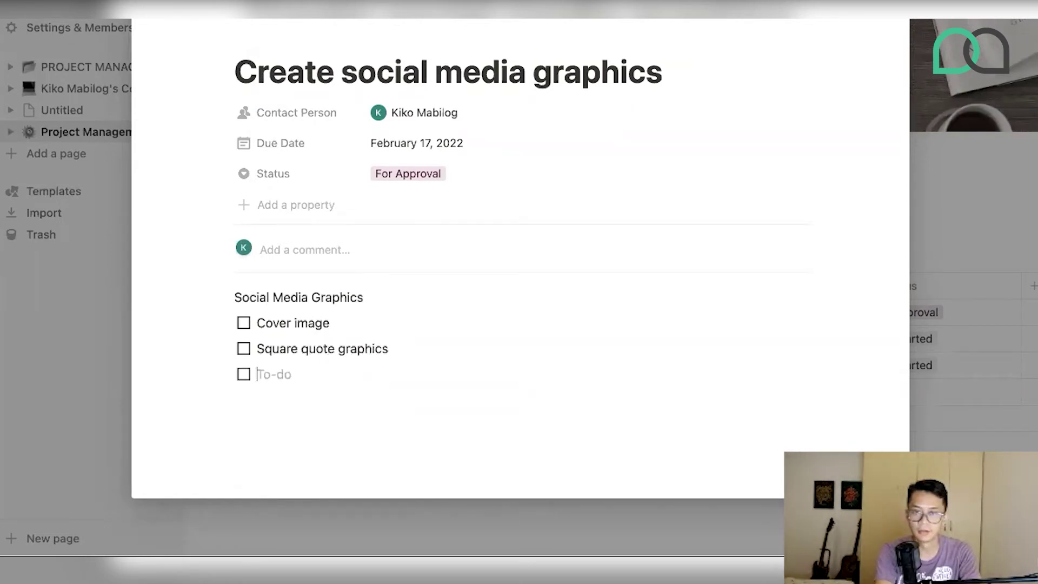
Add "SB and IG Story Images" as the third to-do item under Social Media Graphics.
{"action": "type", "text": "SB and "}
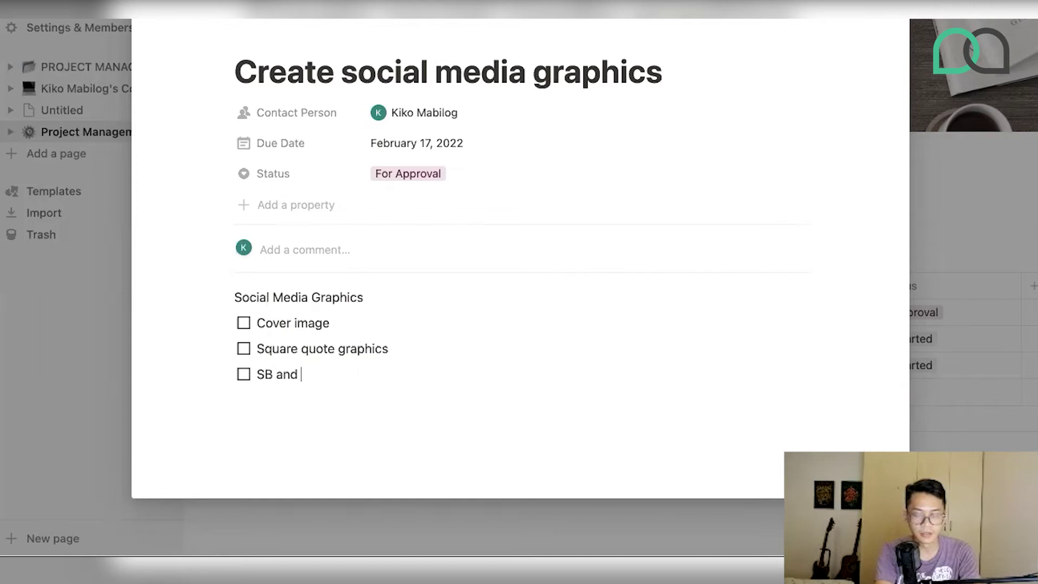
{"action": "type", "text": "IG Stor"}
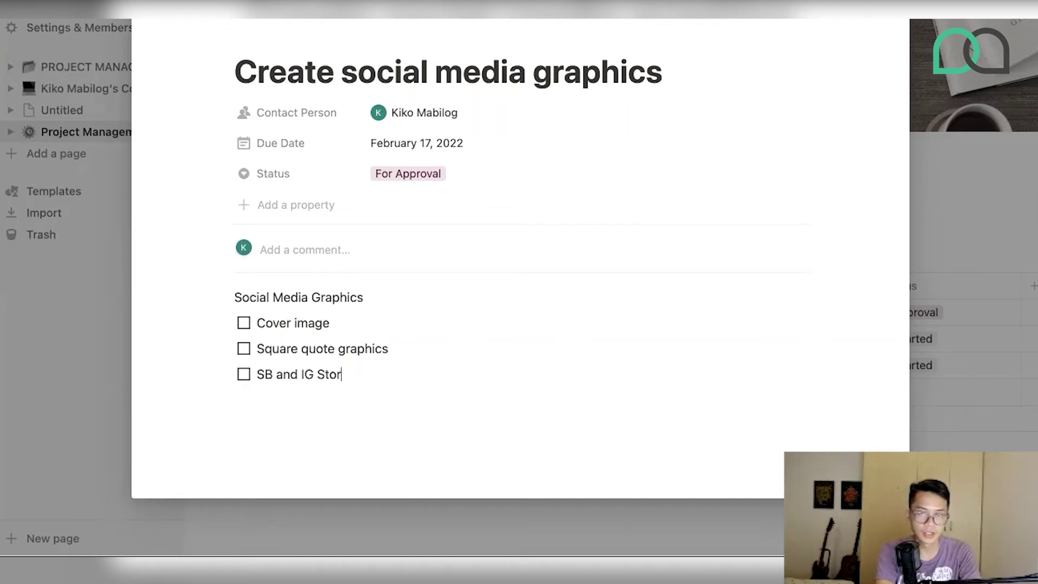
{"action": "type", "text": "y Images"}
{"action": "key", "text": "Return"}
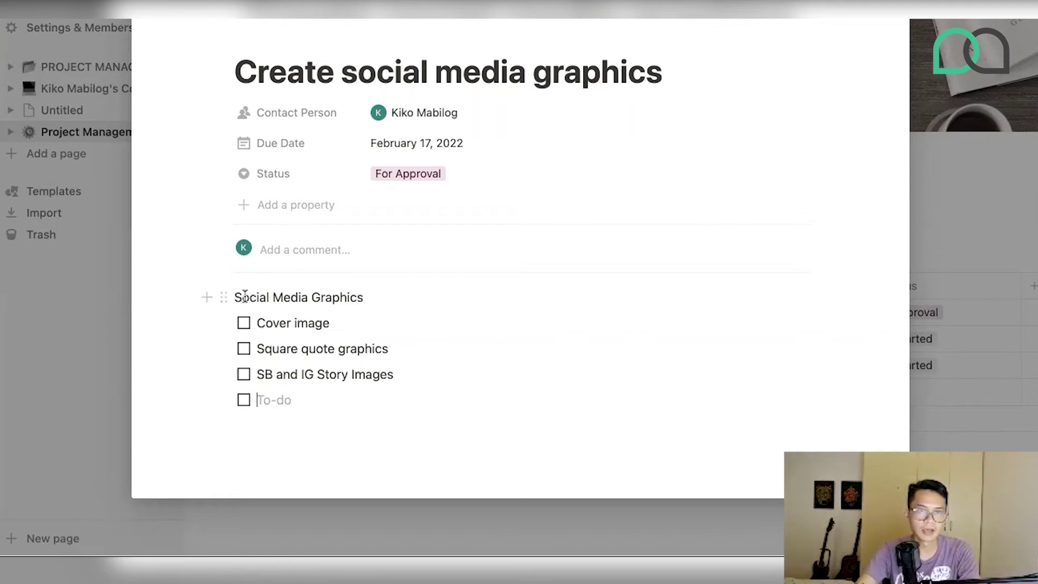
Make the Social Media Graphics line bold and end the to-do list with a blank line below it.
{"action": "triple_click", "coordinate": [351, 298]}
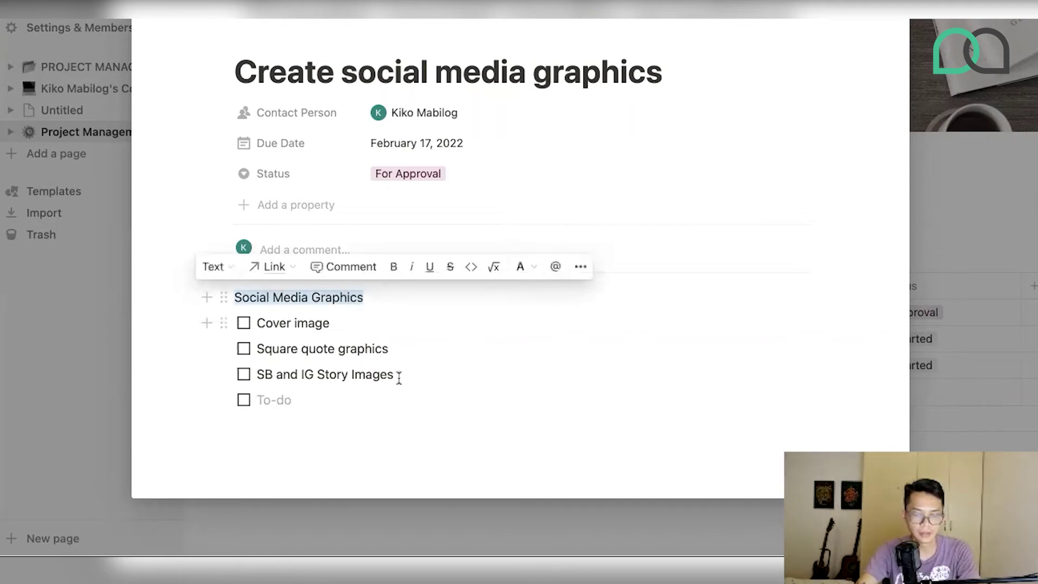
{"action": "left_click", "coordinate": [355, 399]}
{"action": "key", "text": "Return"}
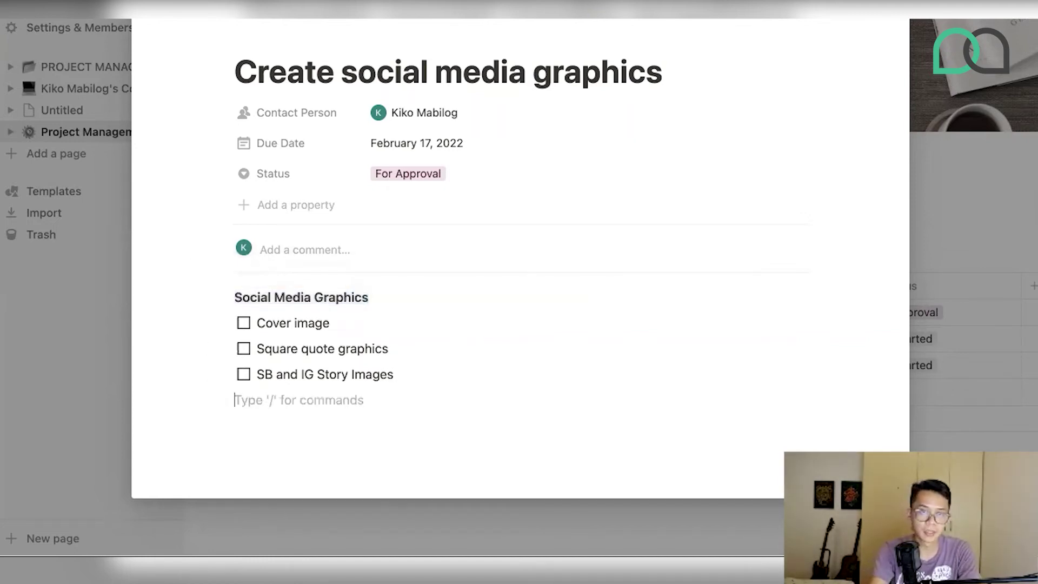
{"action": "key", "text": "Return"}
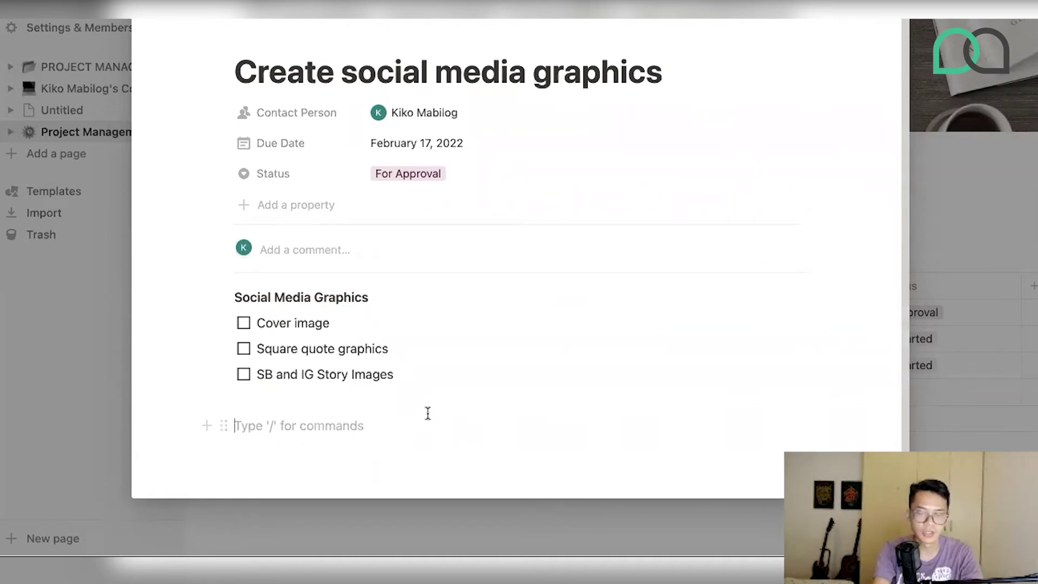
Start a bulleted list under the Cover image to-do with the item "Use a bright photo".
{"action": "left_click", "coordinate": [375, 325]}
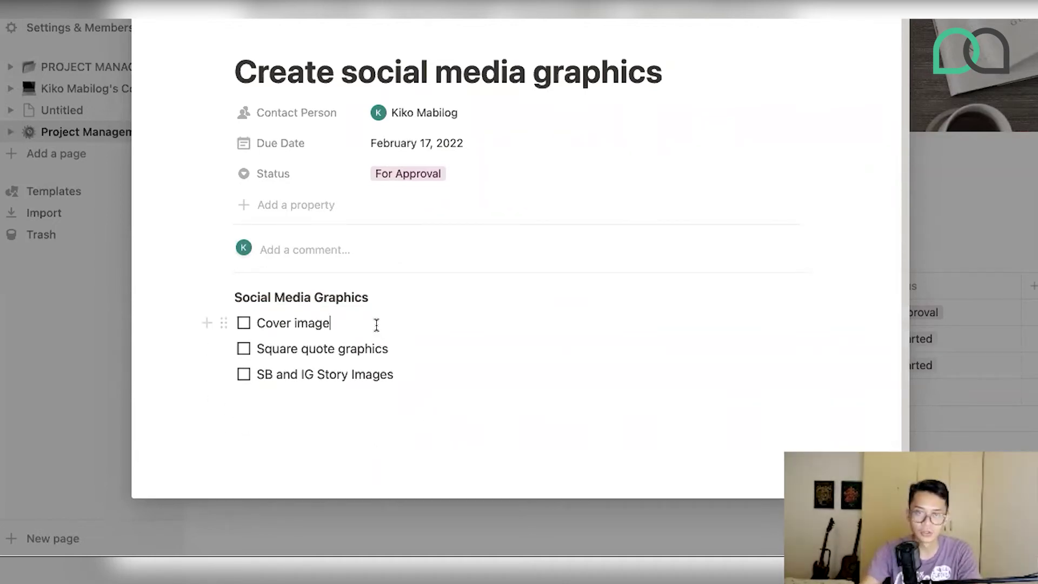
{"action": "key", "text": "Return"}
{"action": "key", "text": "BackSpace"}
{"action": "type", "text": "- "}
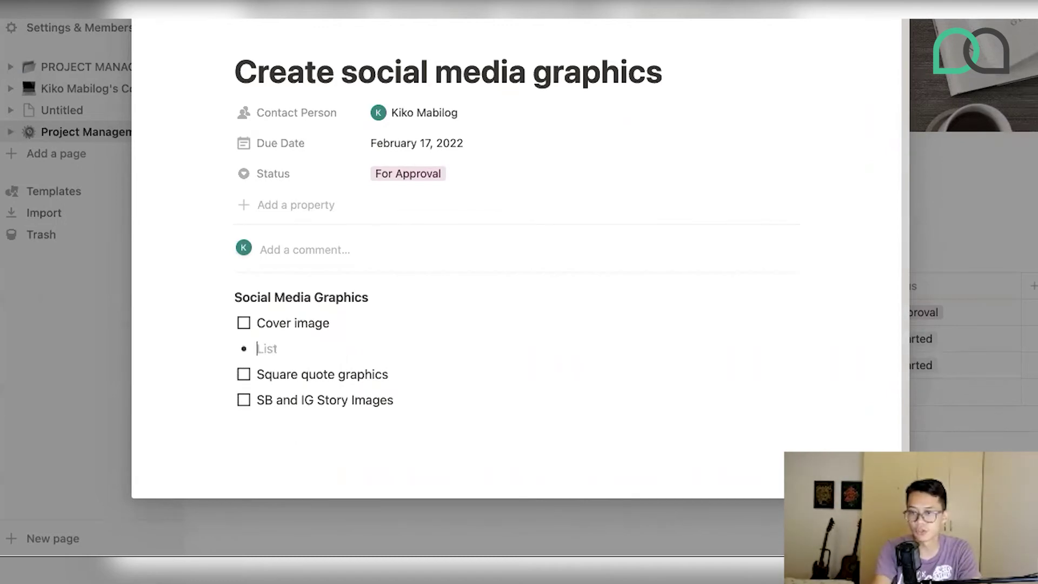
{"action": "type", "text": "Use a bright photo"}
{"action": "key", "text": "Return"}
Add the bullets "Text on it: Get ready for the big launch" and "Dimensions" under the Cover image to-do.
{"action": "type", "text": "T"}
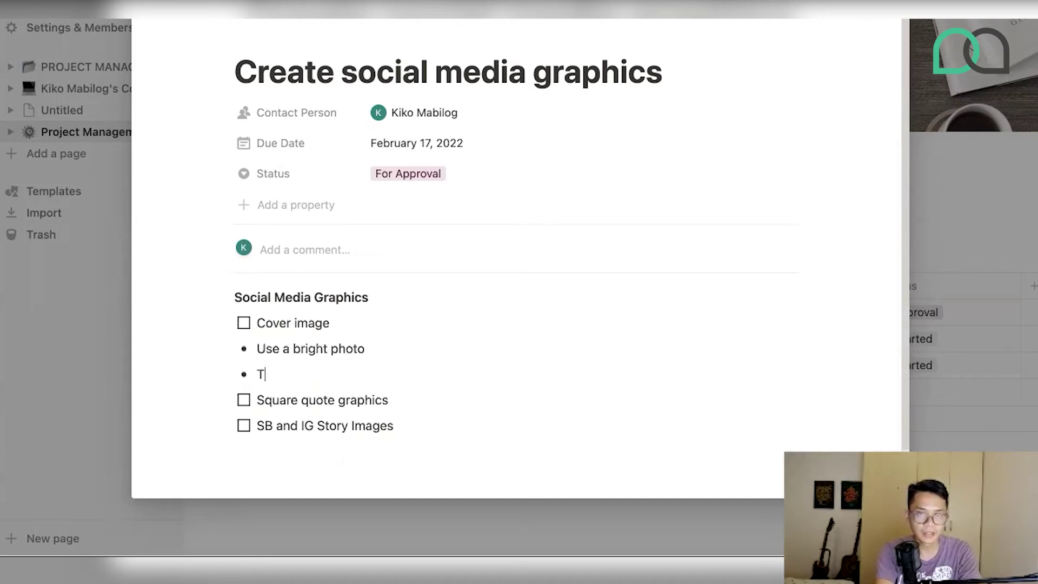
{"action": "type", "text": "est"}
{"action": "type", "text": " on it: "}
{"action": "type", "text": "Ge"}
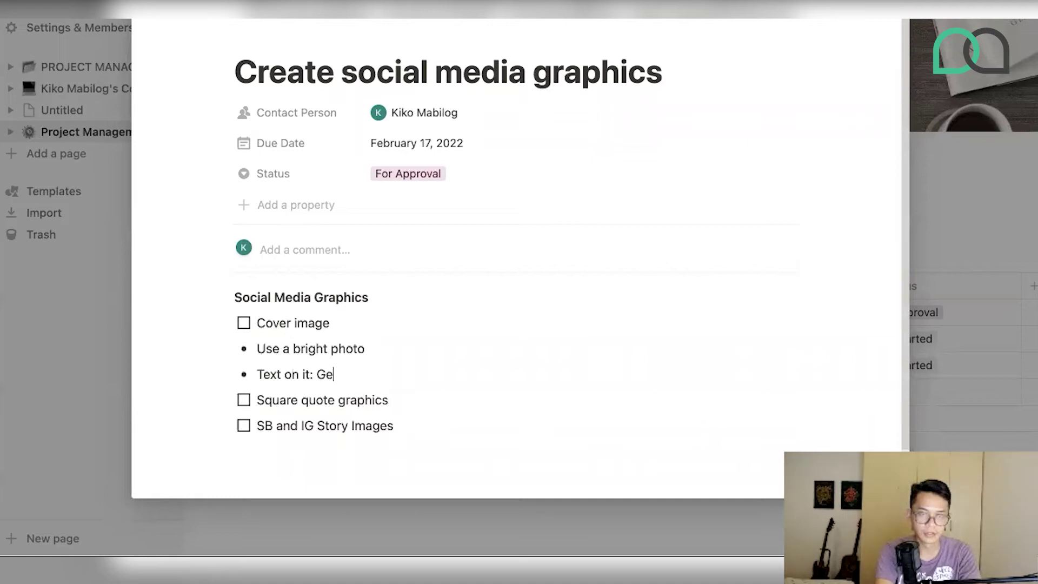
{"action": "type", "text": "t ready for "}
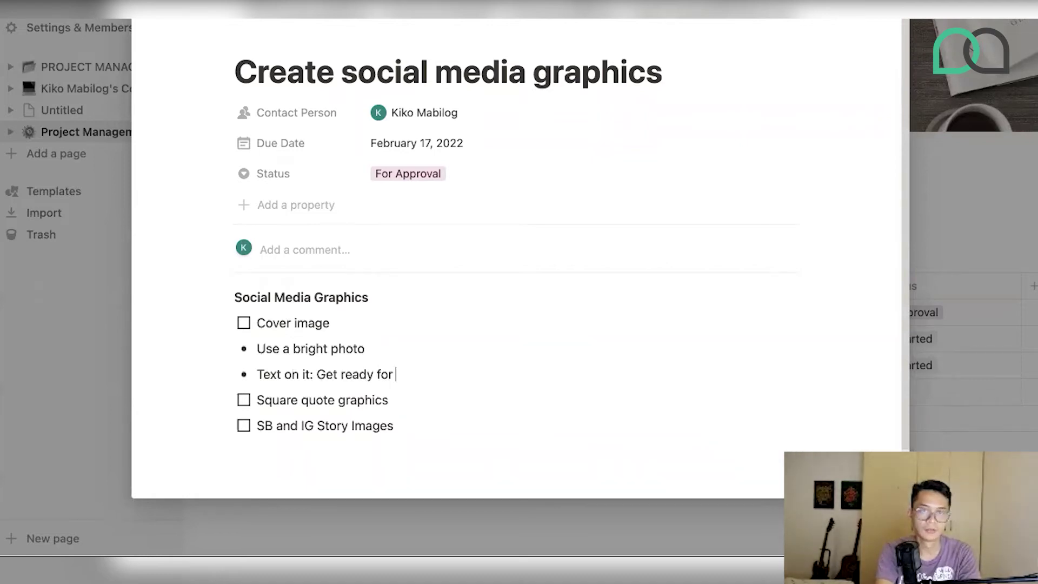
{"action": "type", "text": "the big launch"}
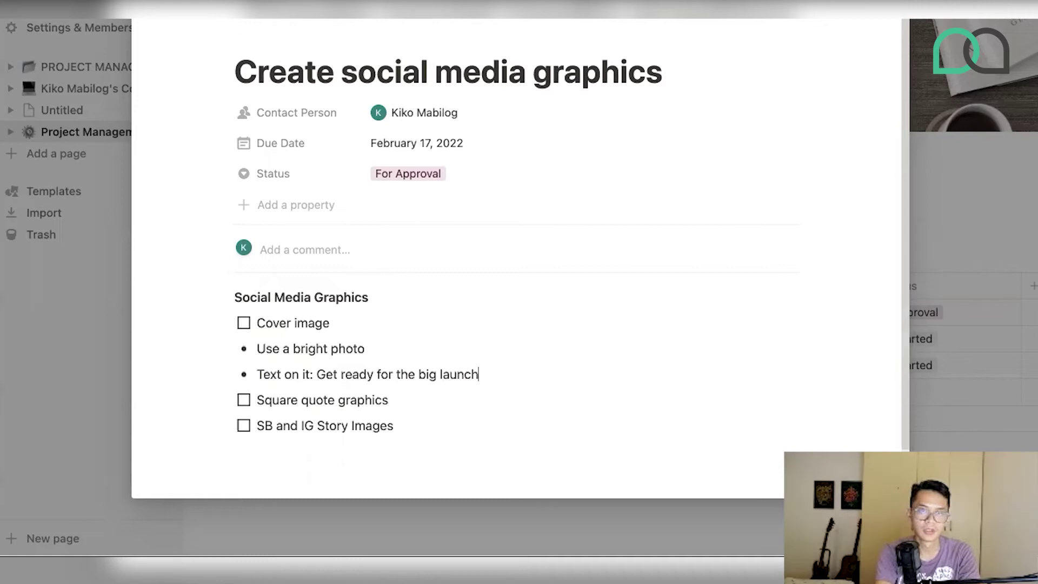
{"action": "key", "text": "Return"}
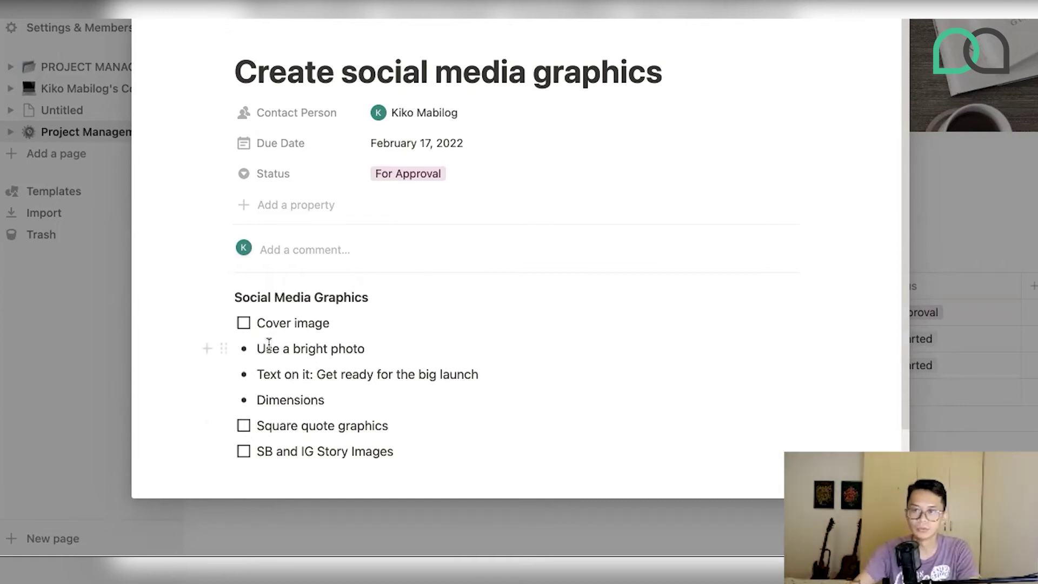
{"action": "scroll", "coordinate": [486, 351], "scroll_direction": "down", "scroll_amount": 3}
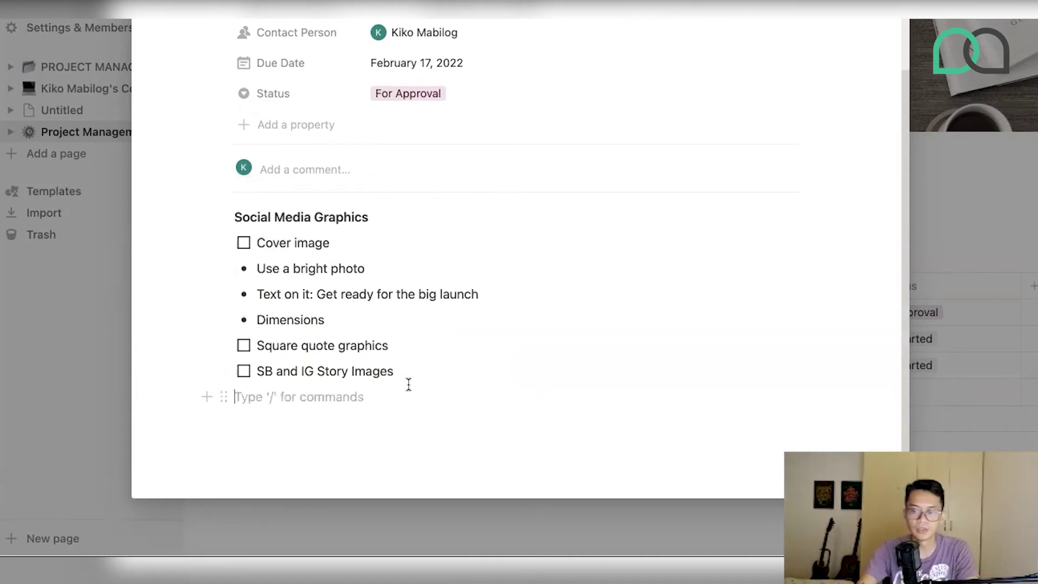
{"action": "key", "text": "Return"}
{"action": "type", "text": "/"}
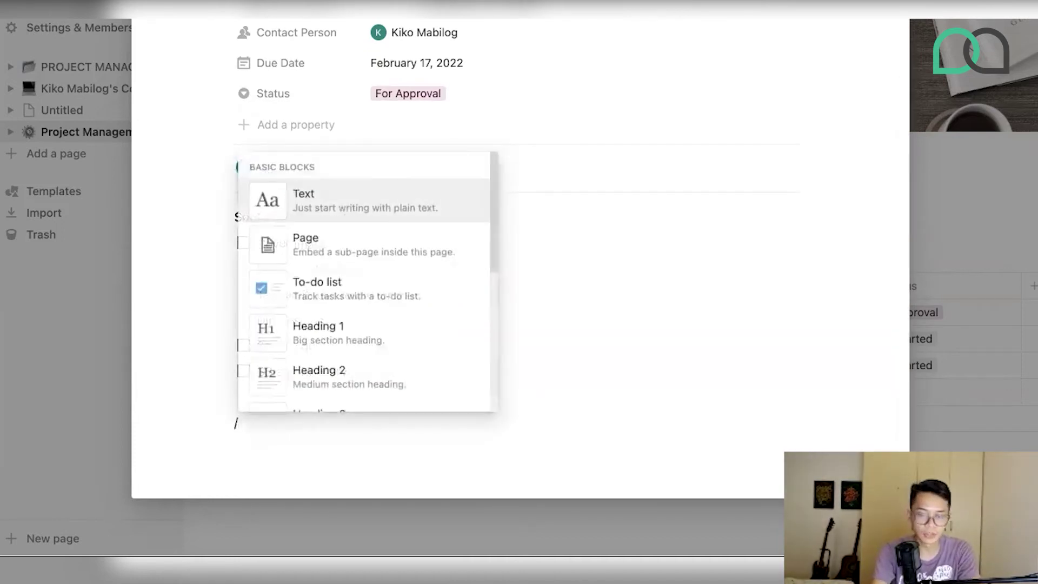
{"action": "type", "text": "im"}
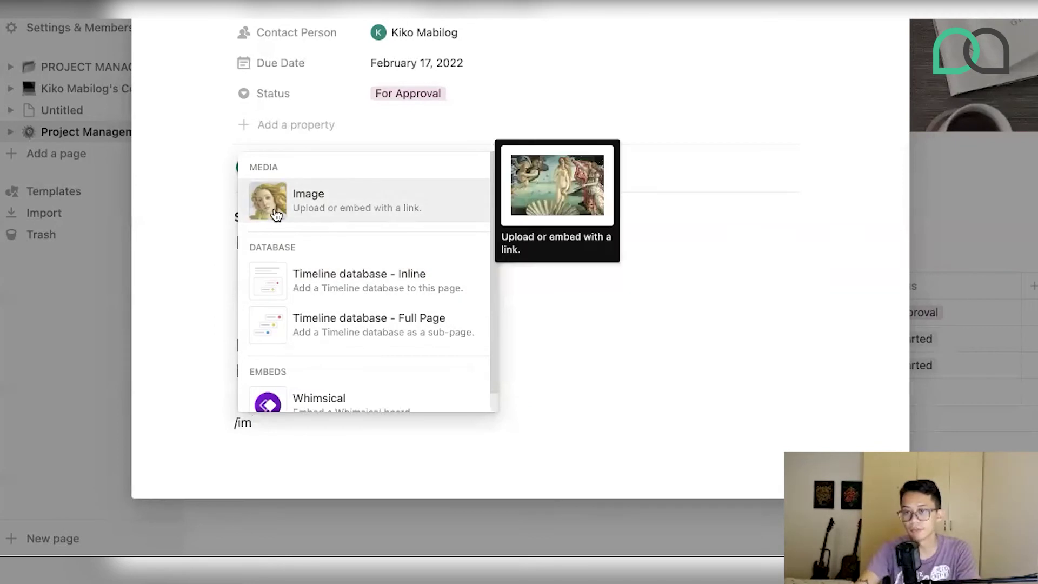
{"action": "left_click", "coordinate": [584, 471]}
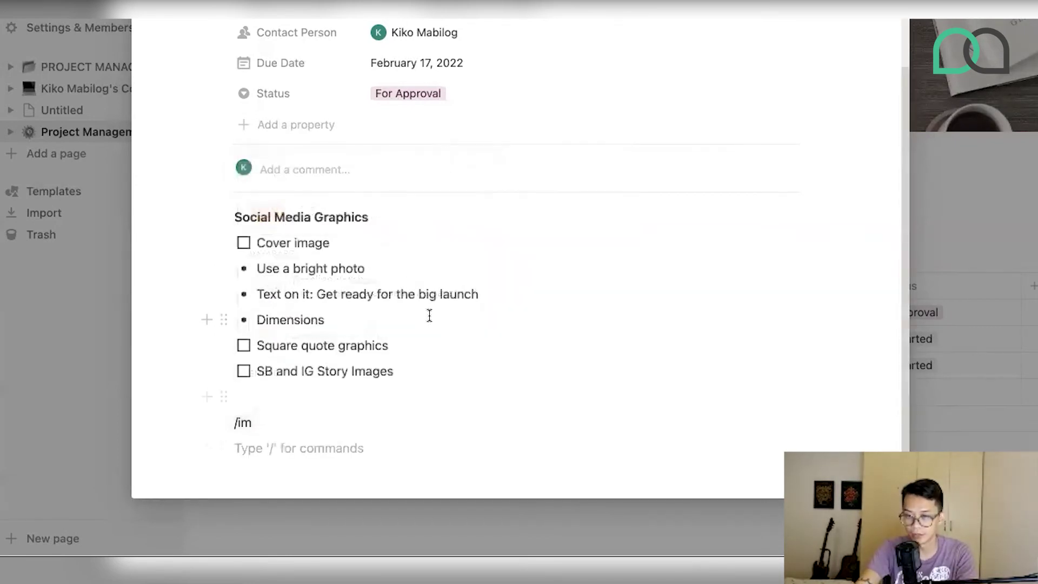
{"action": "scroll", "coordinate": [417, 418], "scroll_direction": "down", "scroll_amount": 1}
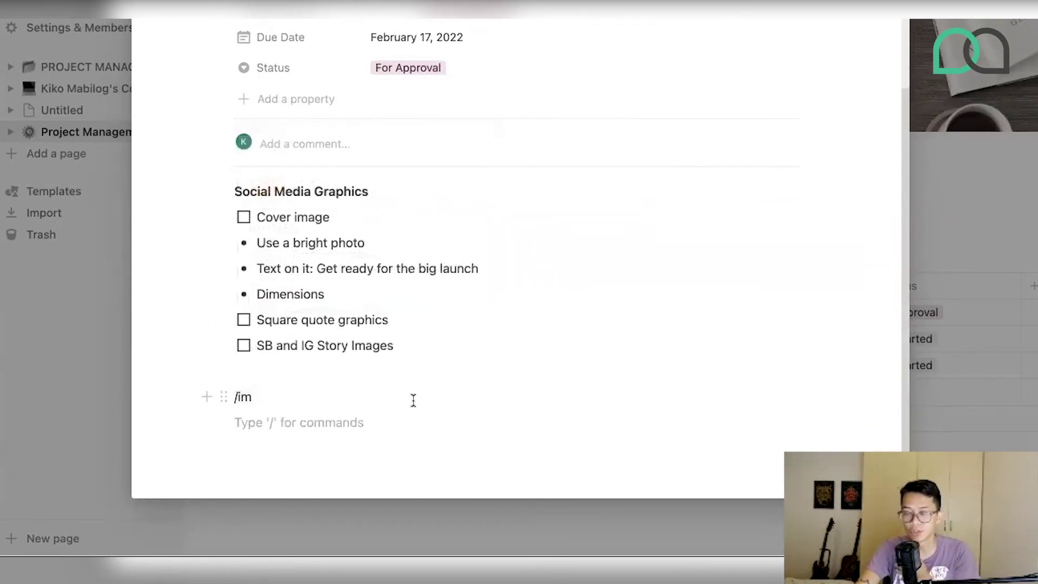
{"action": "left_click_drag", "start_coordinate": [253, 397], "coordinate": [235, 396]}
{"action": "key", "text": "BackSpace"}
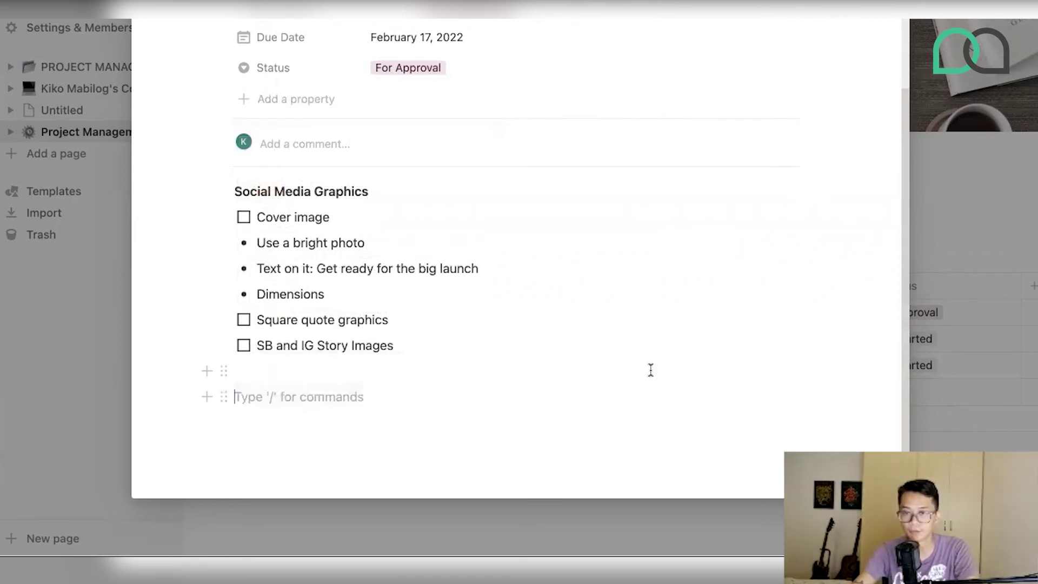
Close the Create social media graphics page and return to the Project Management Board page.
{"action": "left_click", "coordinate": [965, 204]}
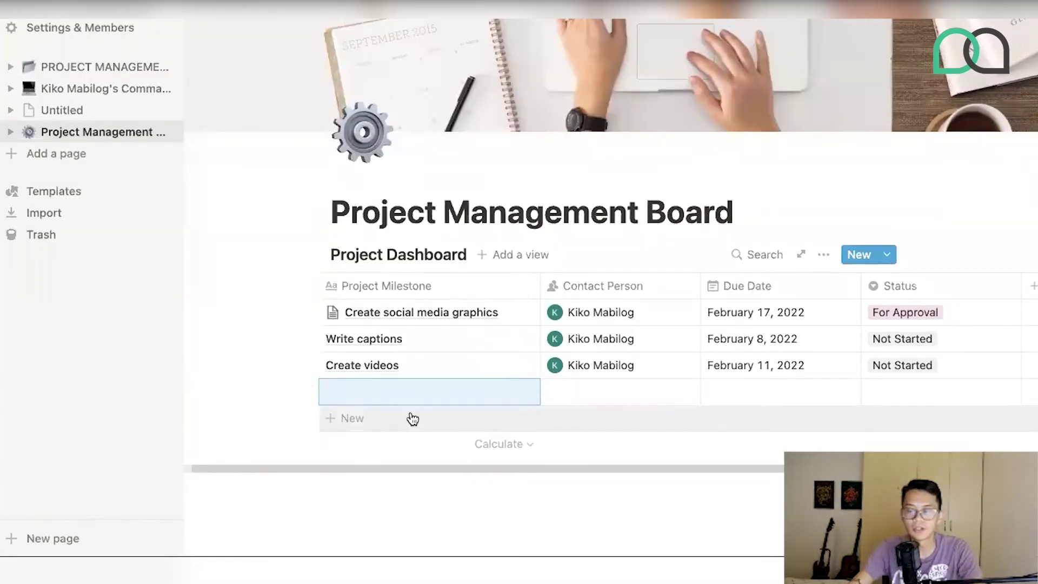
{"action": "scroll", "coordinate": [589, 349], "scroll_direction": "down", "scroll_amount": 3}
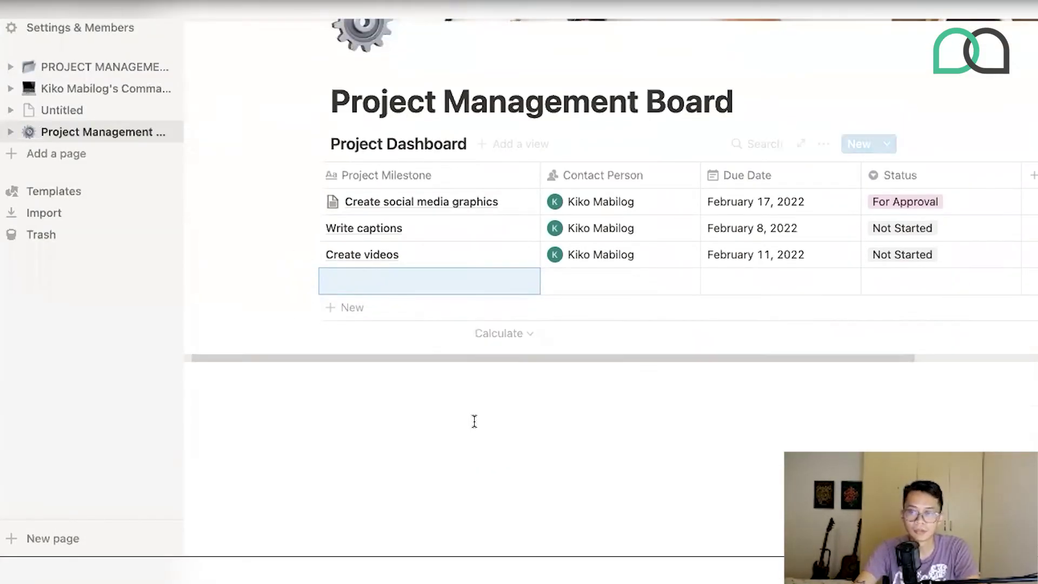
{"action": "left_click", "coordinate": [521, 440]}
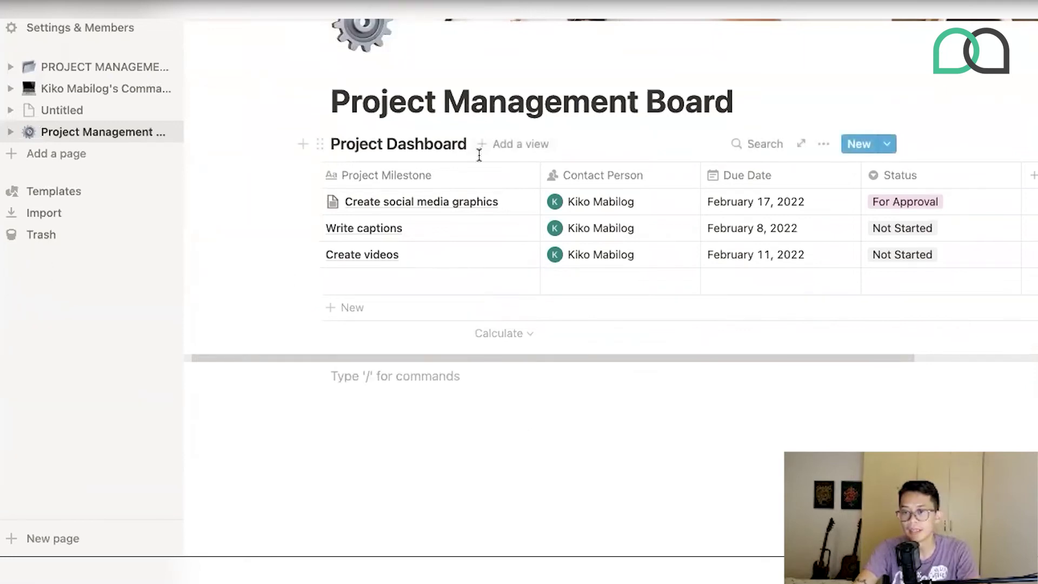
Add a Board view to the Project Dashboard and look over its status columns.
{"action": "left_click", "coordinate": [517, 151]}
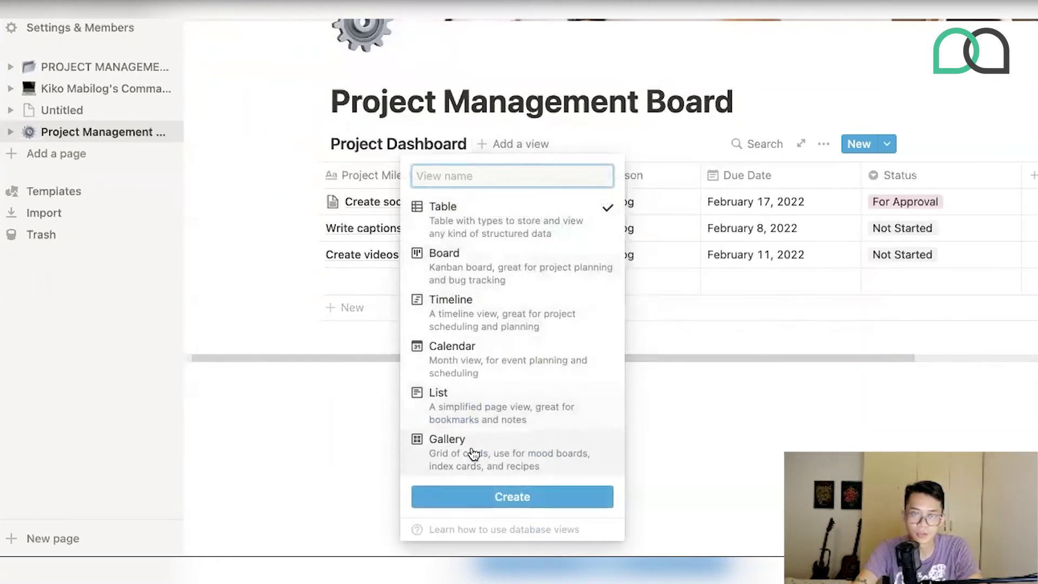
{"action": "mouse_move", "coordinate": [473, 286]}
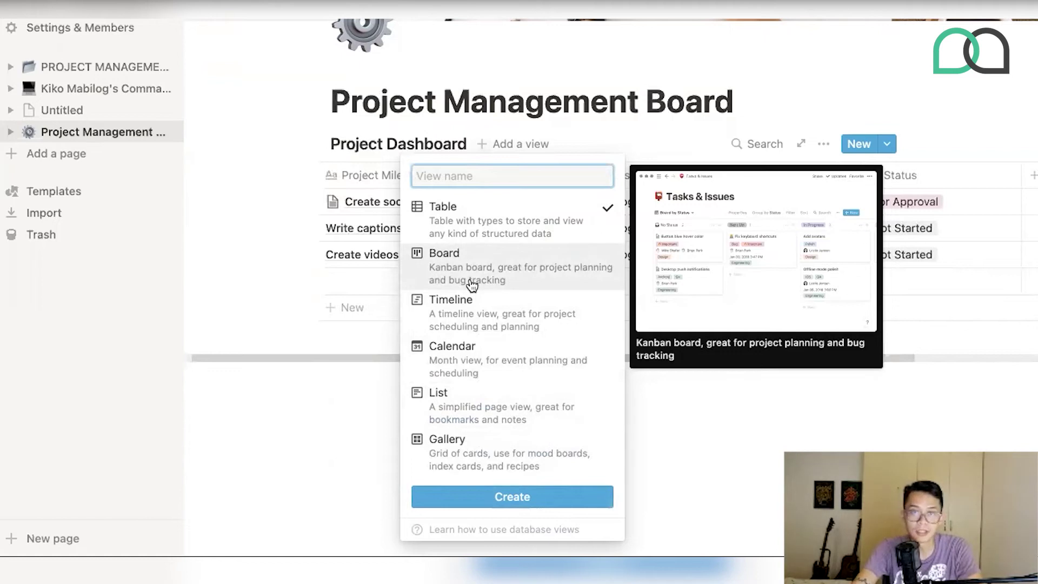
{"action": "left_click", "coordinate": [473, 282]}
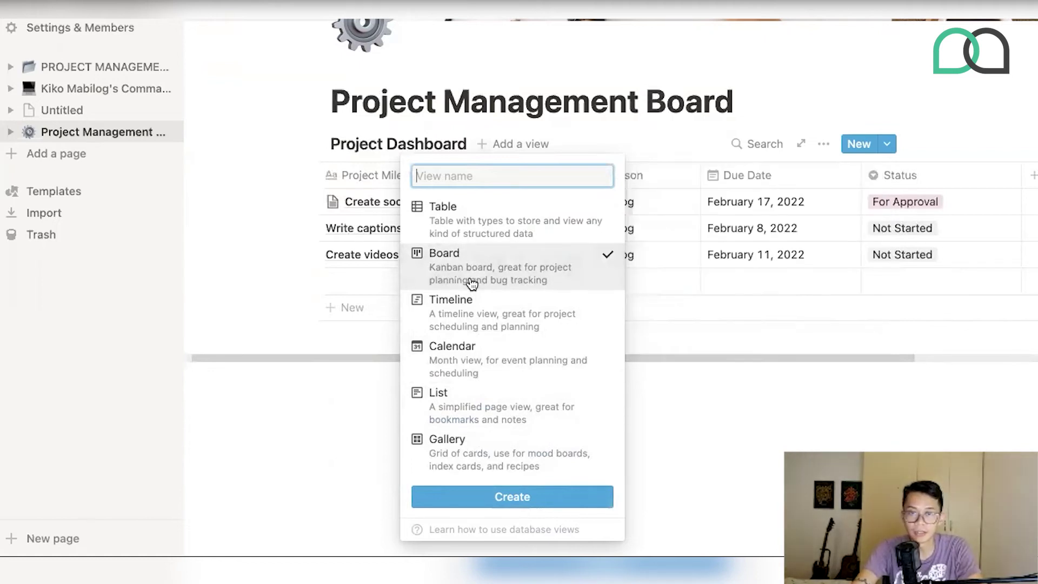
{"action": "left_click", "coordinate": [488, 497]}
{"action": "scroll", "coordinate": [557, 325], "scroll_direction": "down", "scroll_amount": 2}
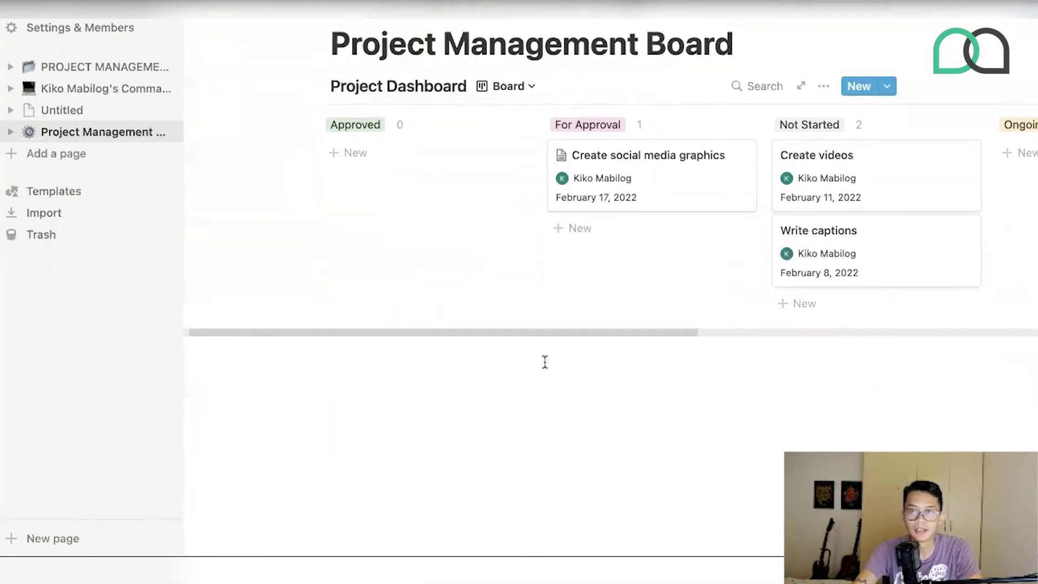
{"action": "left_click_drag", "start_coordinate": [612, 331], "coordinate": [698, 341]}
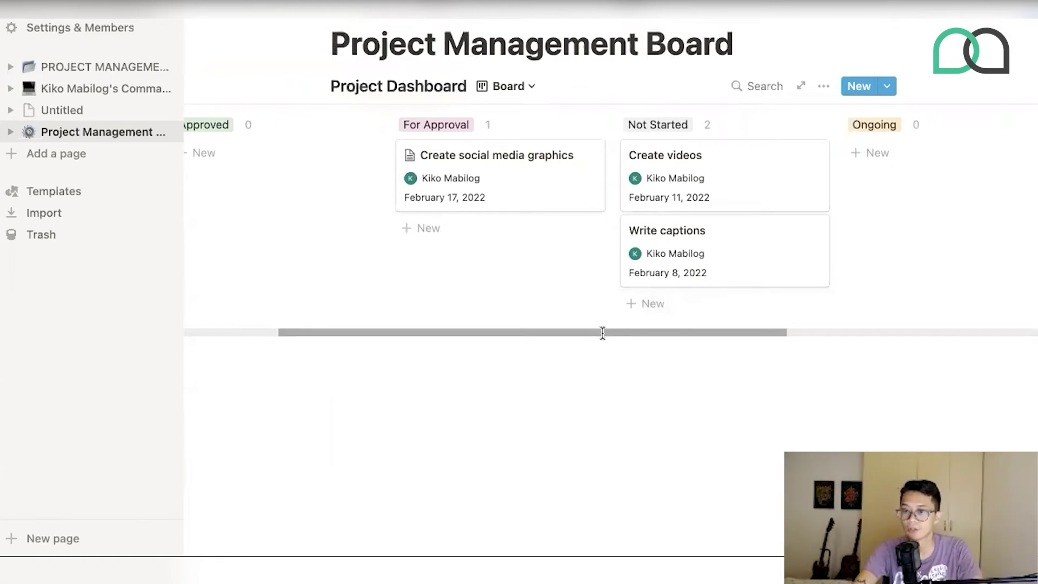
{"action": "left_click_drag", "start_coordinate": [617, 332], "coordinate": [552, 334]}
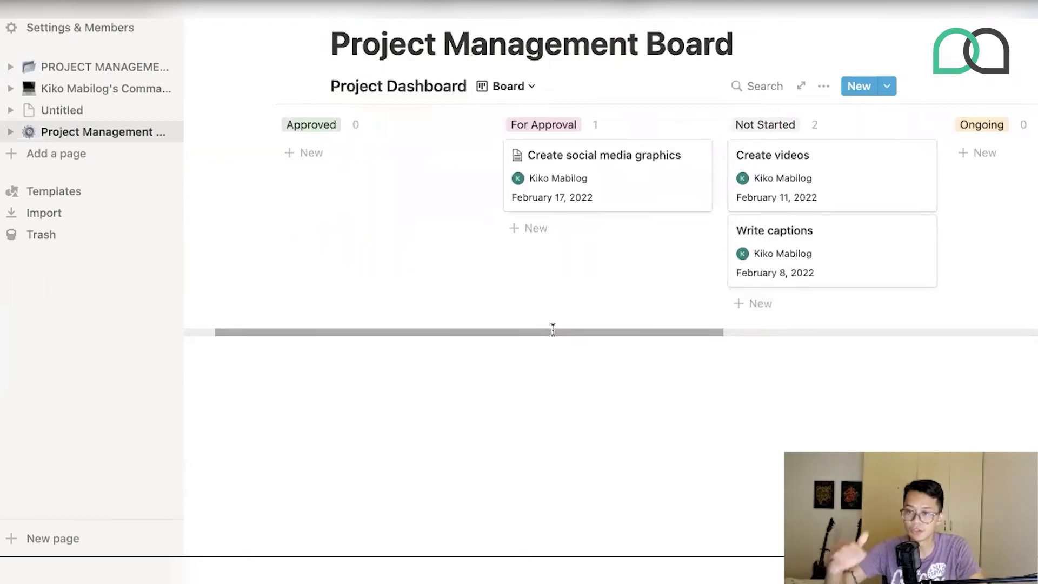
Switch the Project Dashboard to its Table view and back to the Board view.
{"action": "left_click", "coordinate": [485, 87]}
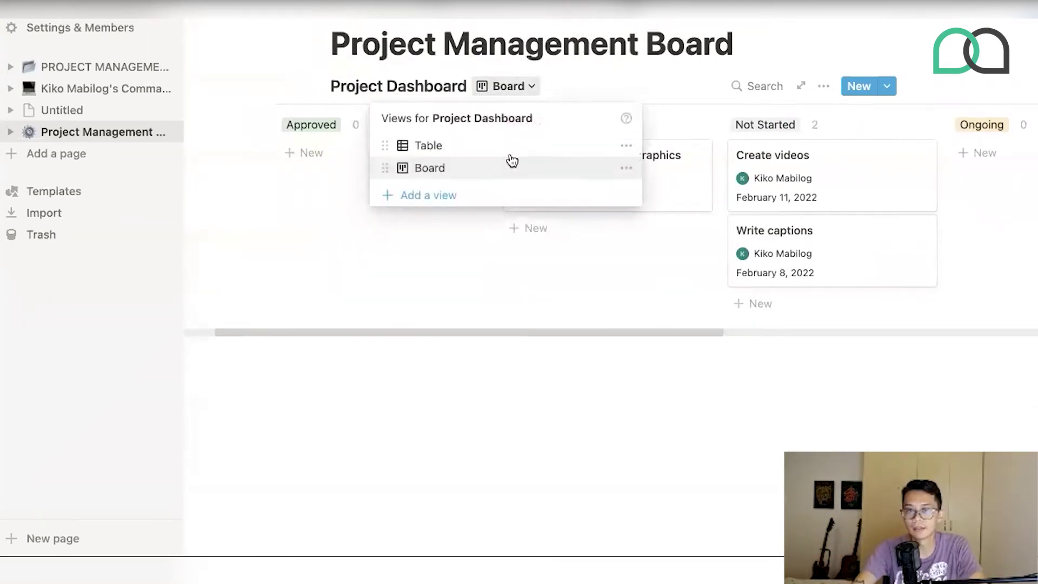
{"action": "left_click", "coordinate": [436, 153]}
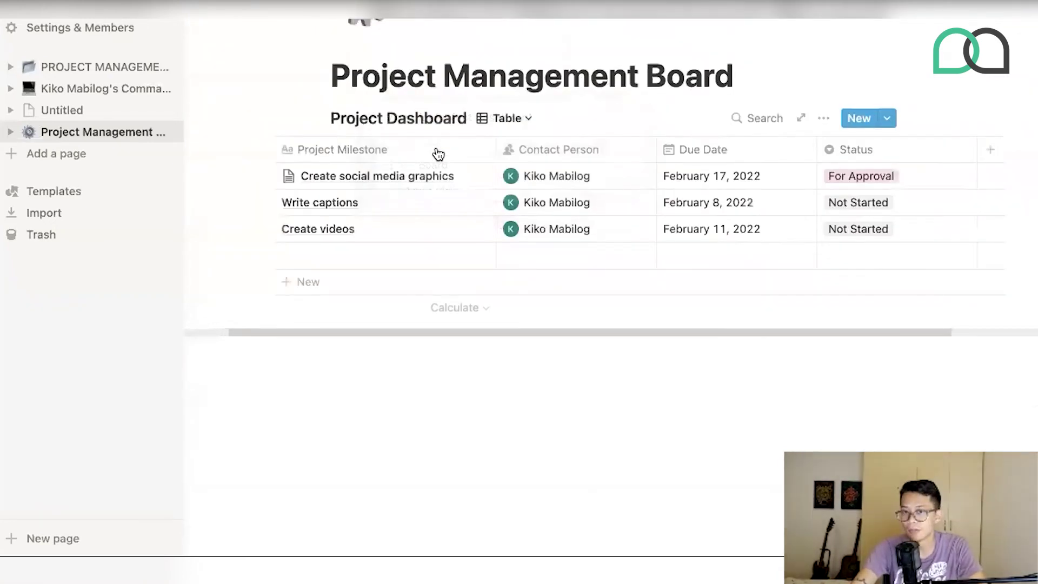
{"action": "left_click", "coordinate": [514, 122]}
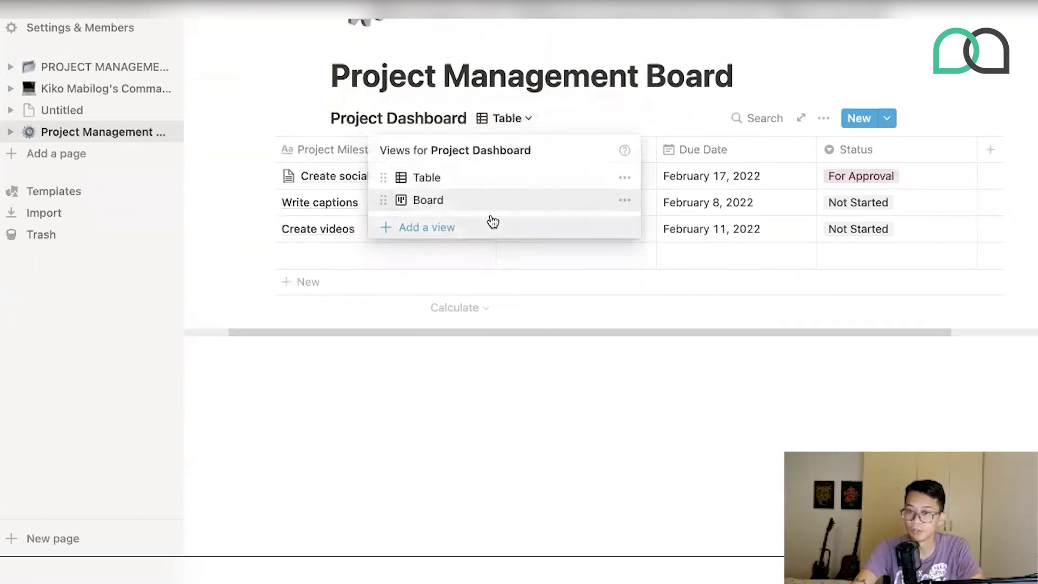
{"action": "left_click", "coordinate": [451, 202]}
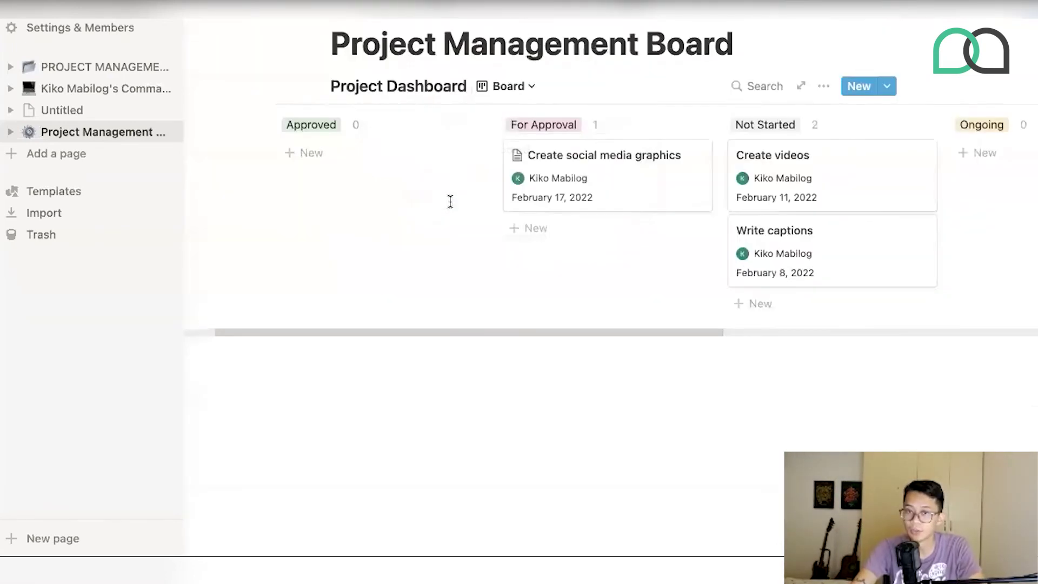
Add a Timeline view to the Project Dashboard.
{"action": "left_click", "coordinate": [509, 88]}
{"action": "left_click", "coordinate": [432, 195]}
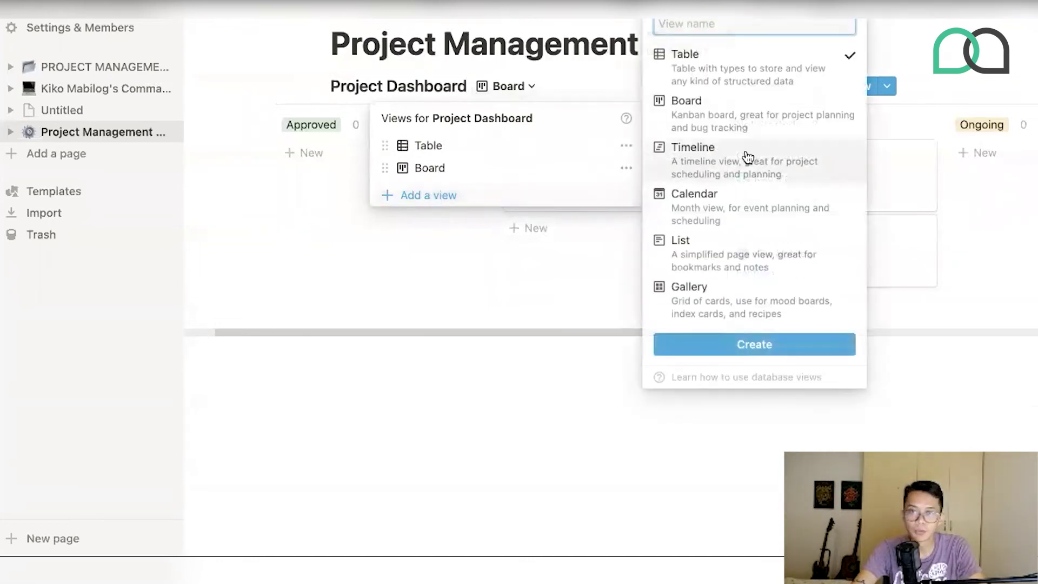
{"action": "left_click", "coordinate": [717, 173]}
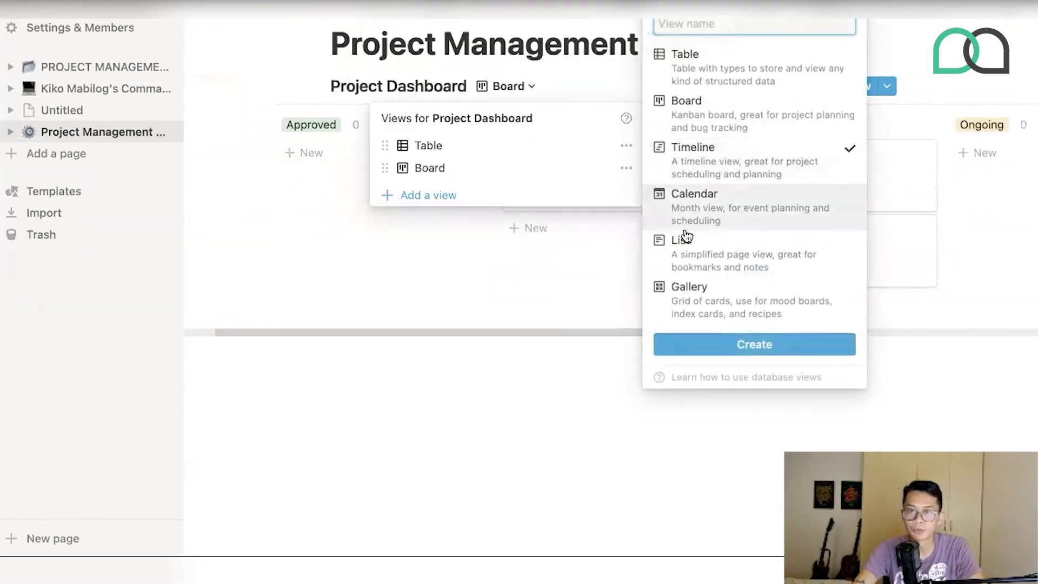
{"action": "left_click", "coordinate": [756, 345]}
{"action": "left_click_drag", "start_coordinate": [574, 329], "coordinate": [602, 336]}
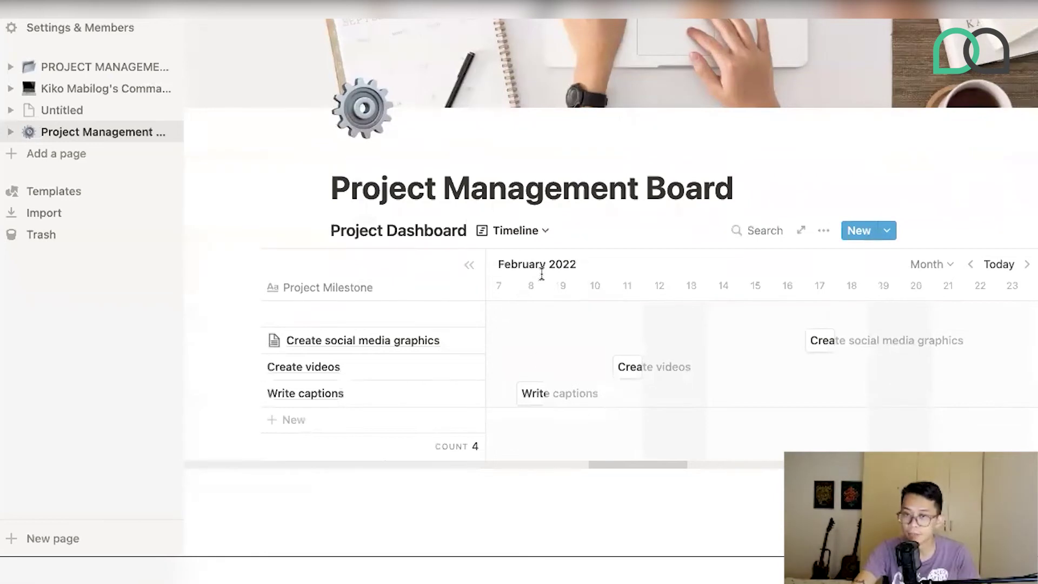
Extend the Write captions milestone through February 11 on the timeline and add a Calendar view to the Project Dashboard.
{"action": "left_click_drag", "start_coordinate": [542, 394], "coordinate": [634, 399]}
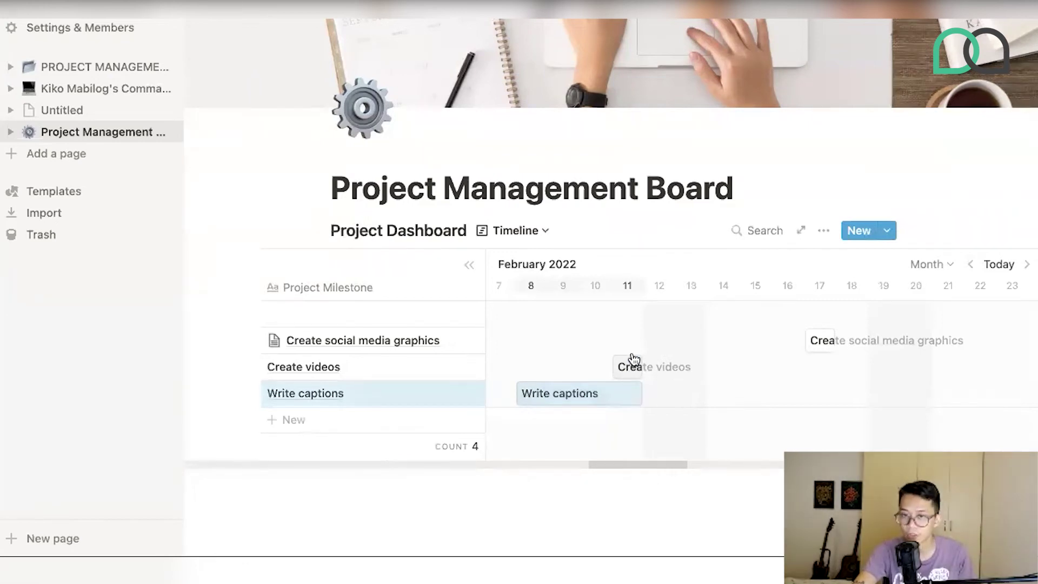
{"action": "left_click", "coordinate": [532, 233]}
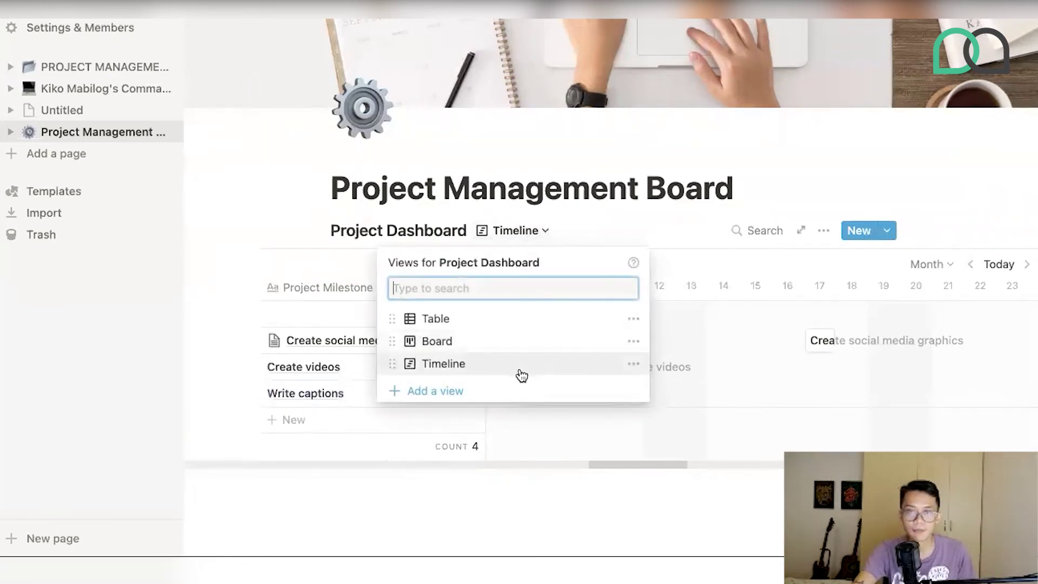
{"action": "left_click", "coordinate": [456, 392]}
{"action": "left_click", "coordinate": [714, 371]}
{"action": "left_click", "coordinate": [737, 498]}
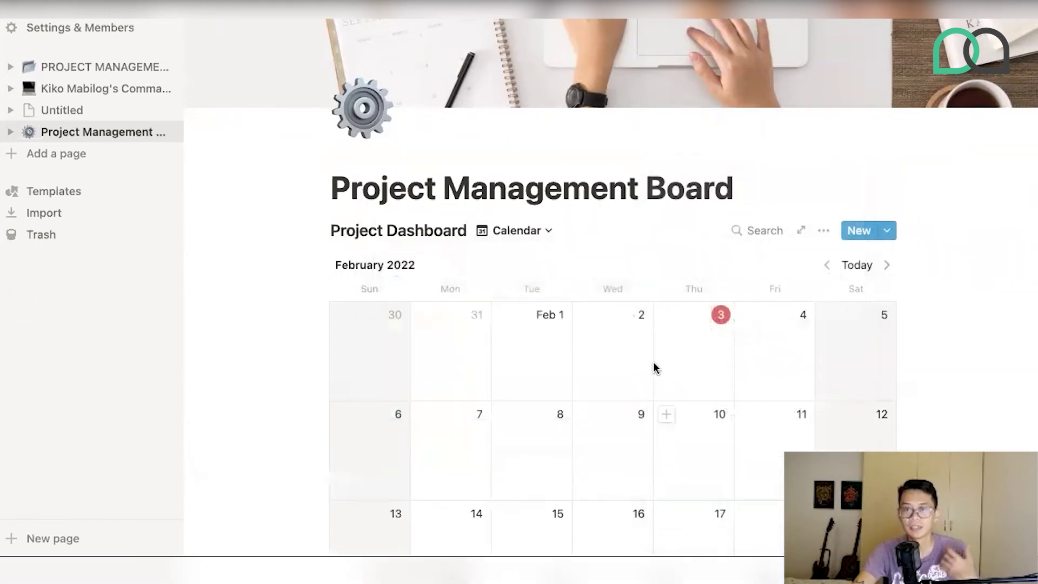
{"action": "scroll", "coordinate": [655, 368], "scroll_direction": "down", "scroll_amount": 5}
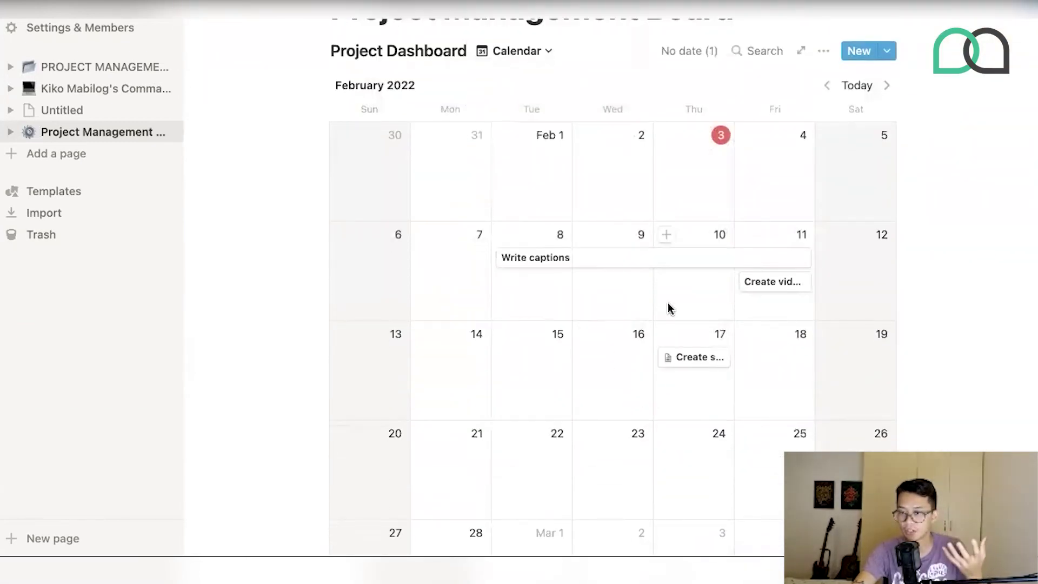
Switch the Project Dashboard back to its Table view and place the cursor in an empty block below it.
{"action": "left_click", "coordinate": [502, 58]}
{"action": "left_click", "coordinate": [474, 141]}
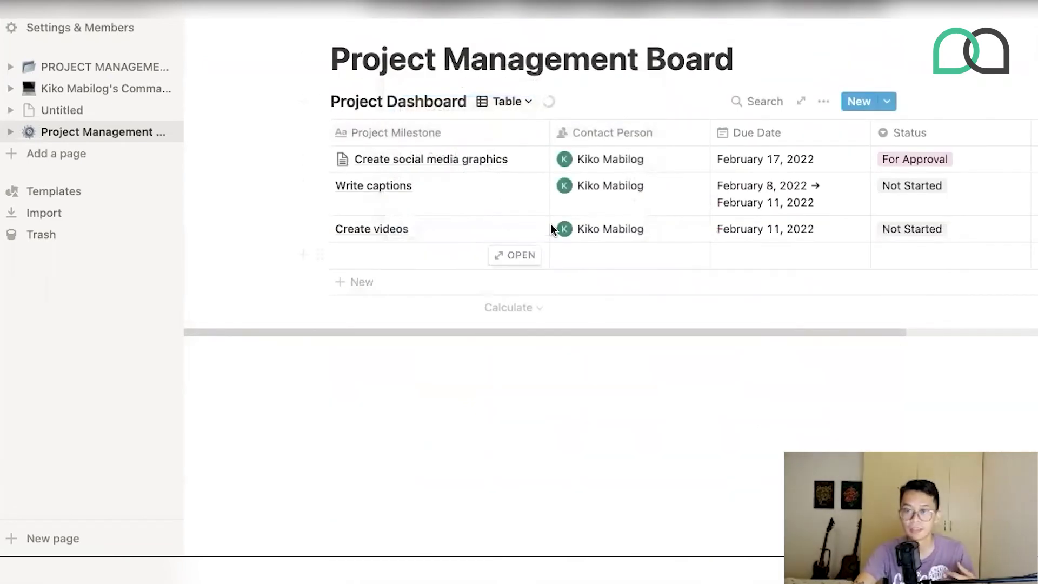
{"action": "left_click", "coordinate": [587, 435]}
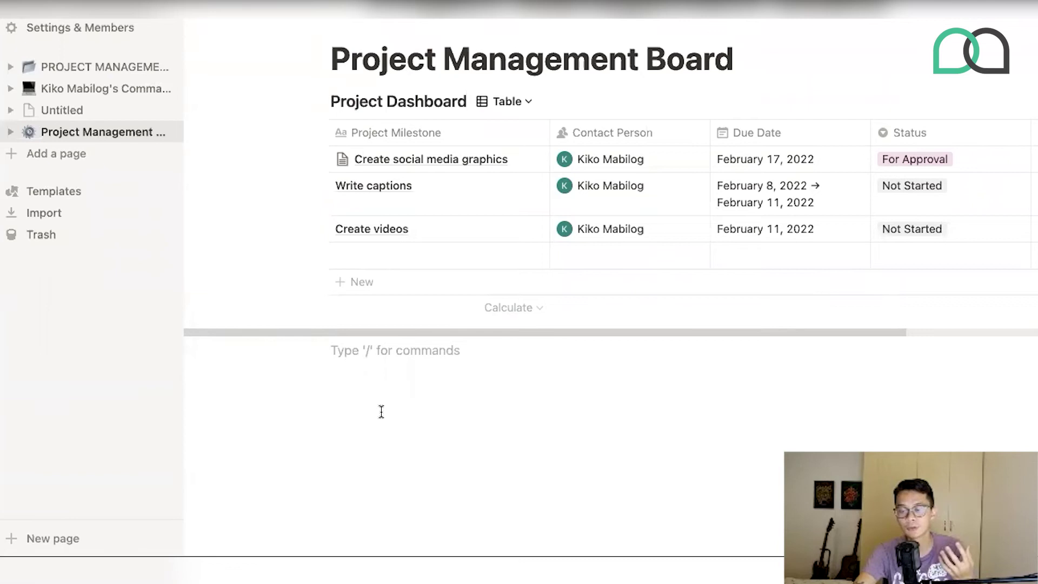
{"action": "mouse_move", "coordinate": [374, 255]}
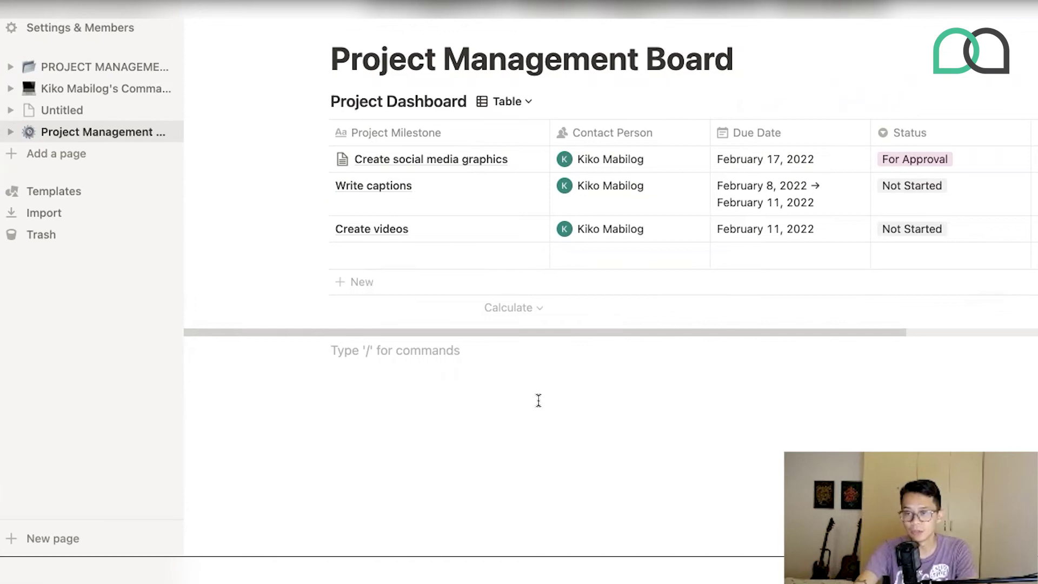
{"action": "type", "text": "/"}
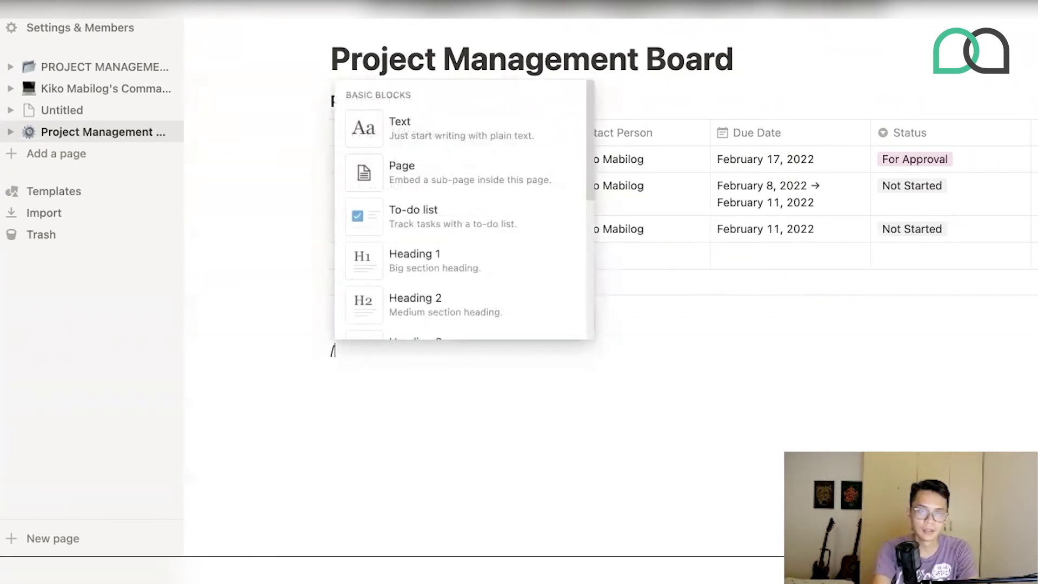
{"action": "key", "text": "BackSpace"}
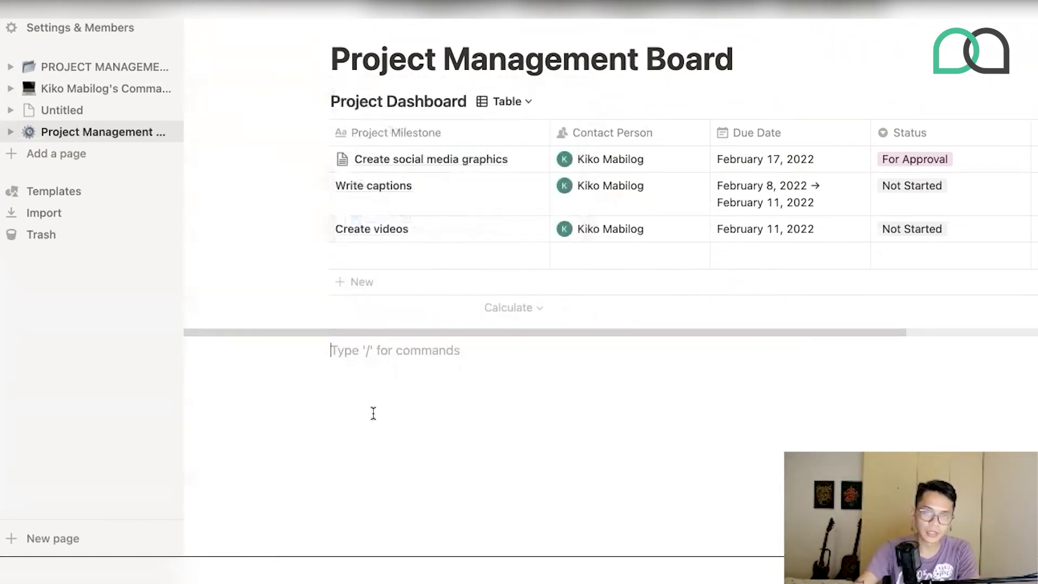
Insert an inline List database below the Project Dashboard.
{"action": "left_click", "coordinate": [297, 349]}
{"action": "scroll", "coordinate": [427, 271], "scroll_direction": "down", "scroll_amount": 10}
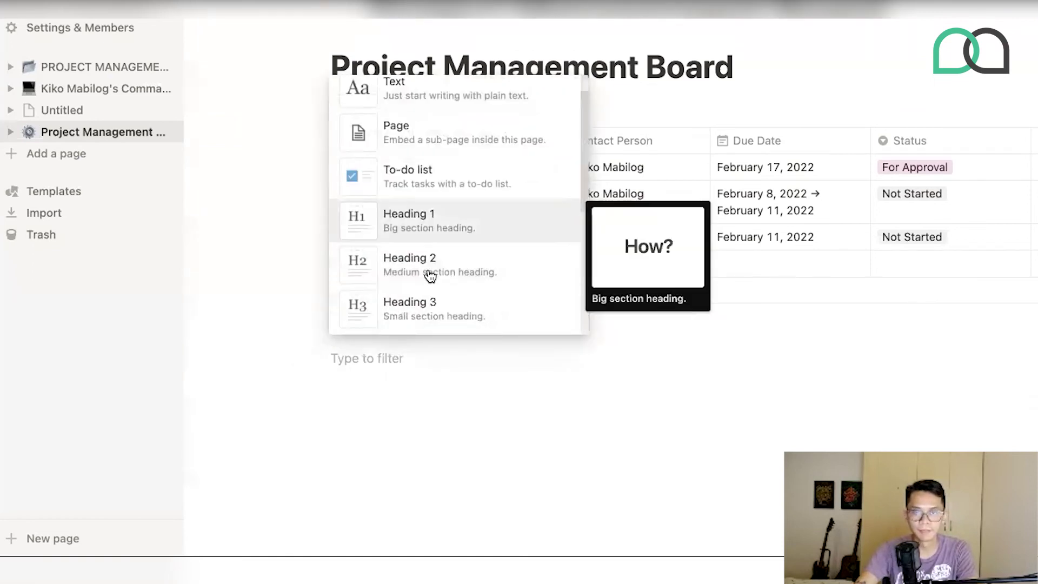
{"action": "scroll", "coordinate": [417, 267], "scroll_direction": "down", "scroll_amount": 3}
{"action": "scroll", "coordinate": [417, 263], "scroll_direction": "up", "scroll_amount": 5}
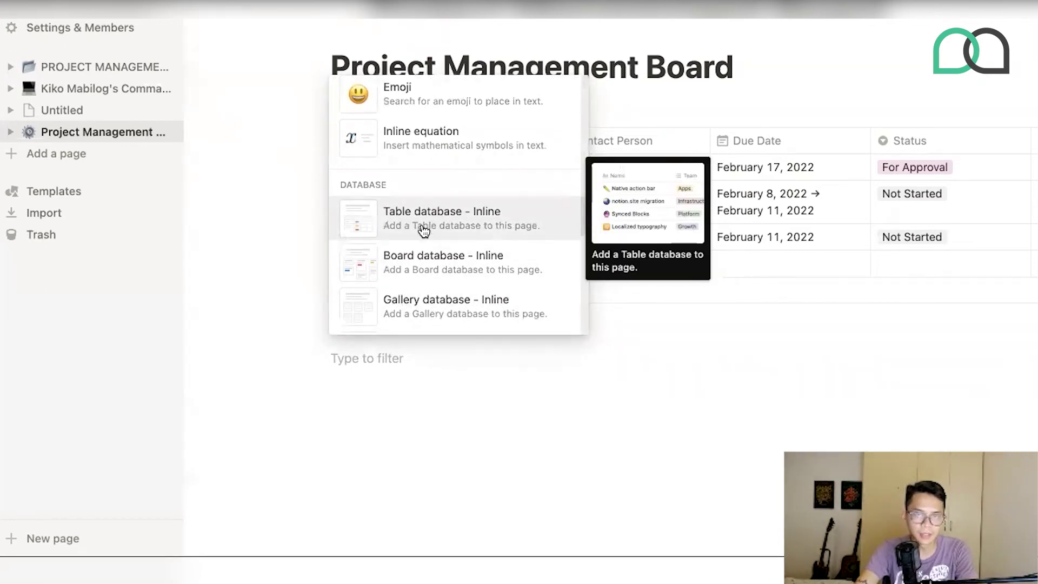
{"action": "scroll", "coordinate": [424, 259], "scroll_direction": "down", "scroll_amount": 2}
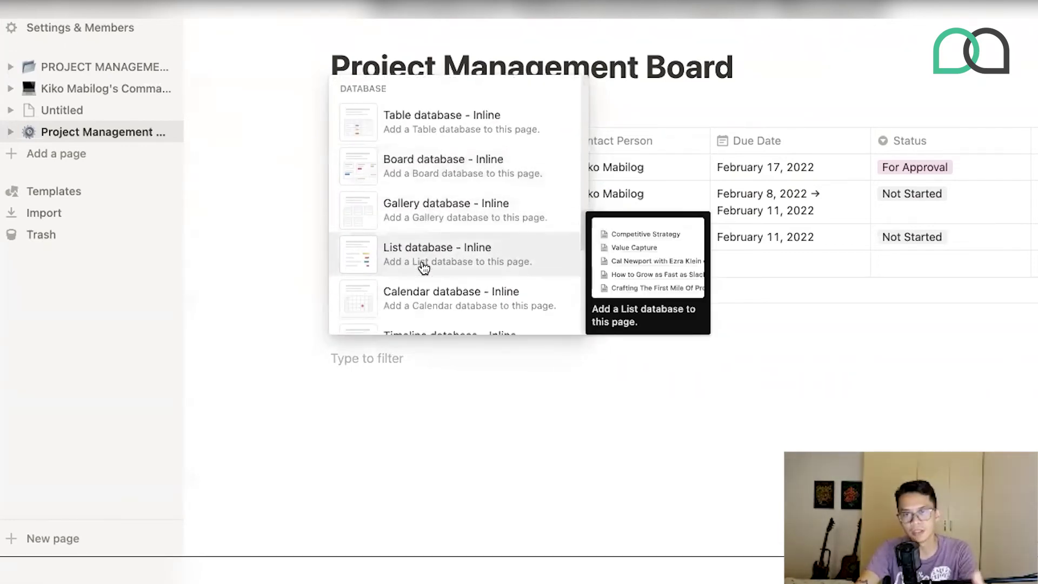
{"action": "scroll", "coordinate": [424, 267], "scroll_direction": "down", "scroll_amount": 3}
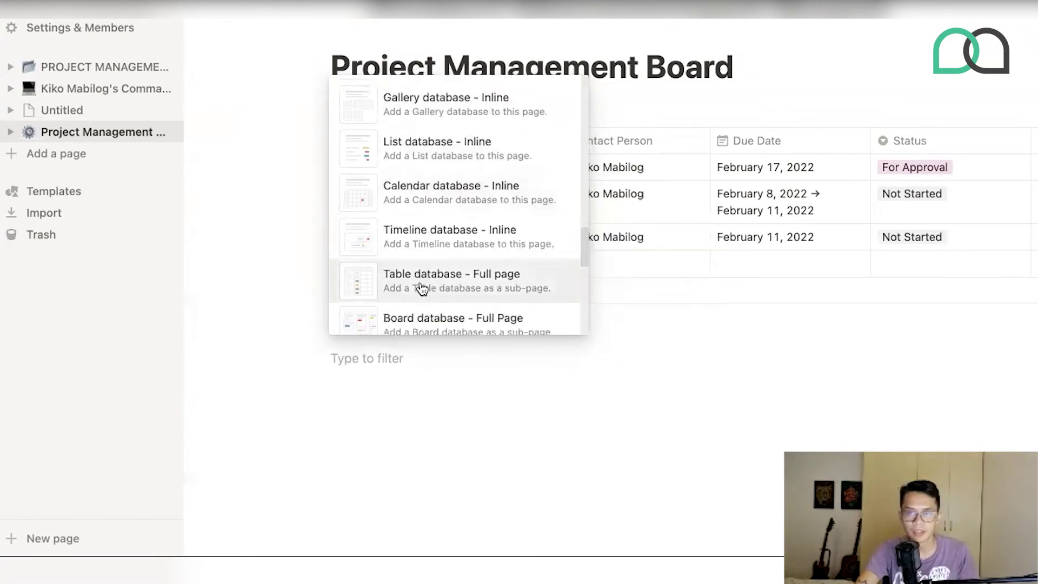
{"action": "scroll", "coordinate": [421, 314], "scroll_direction": "down", "scroll_amount": 1}
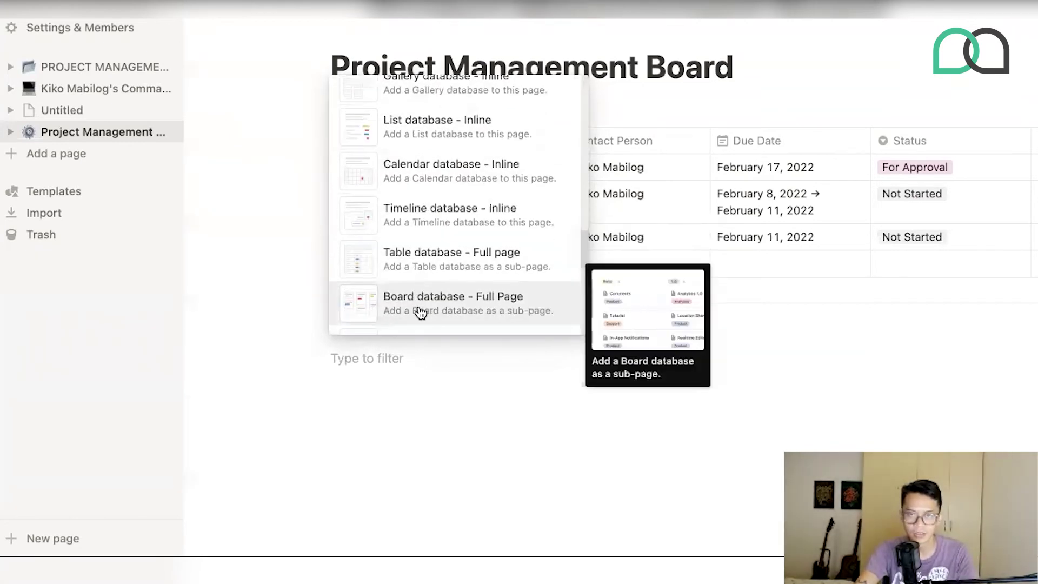
{"action": "scroll", "coordinate": [421, 313], "scroll_direction": "down", "scroll_amount": 2}
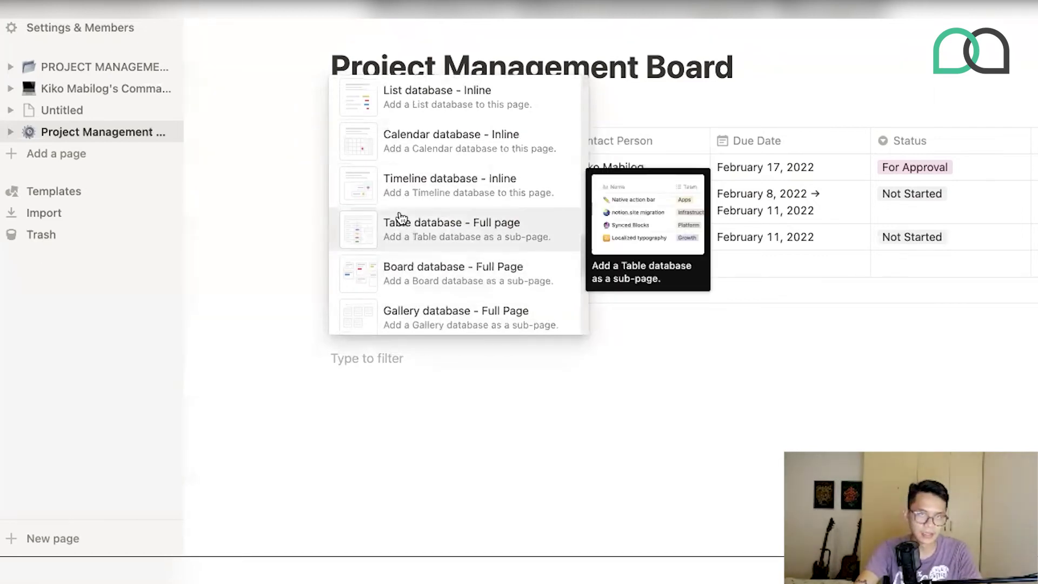
{"action": "scroll", "coordinate": [400, 218], "scroll_direction": "up", "scroll_amount": 3}
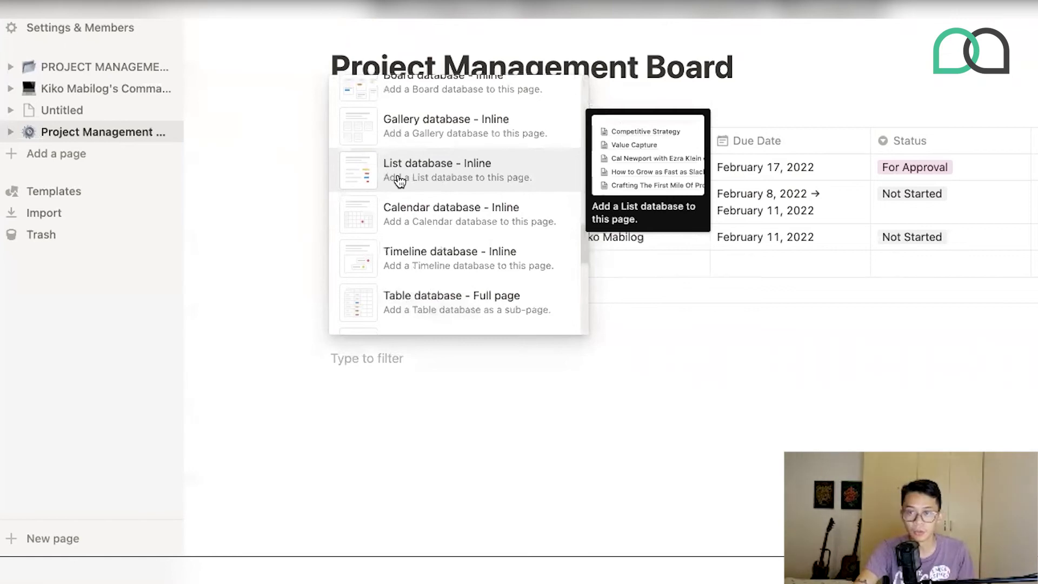
{"action": "left_click", "coordinate": [398, 181]}
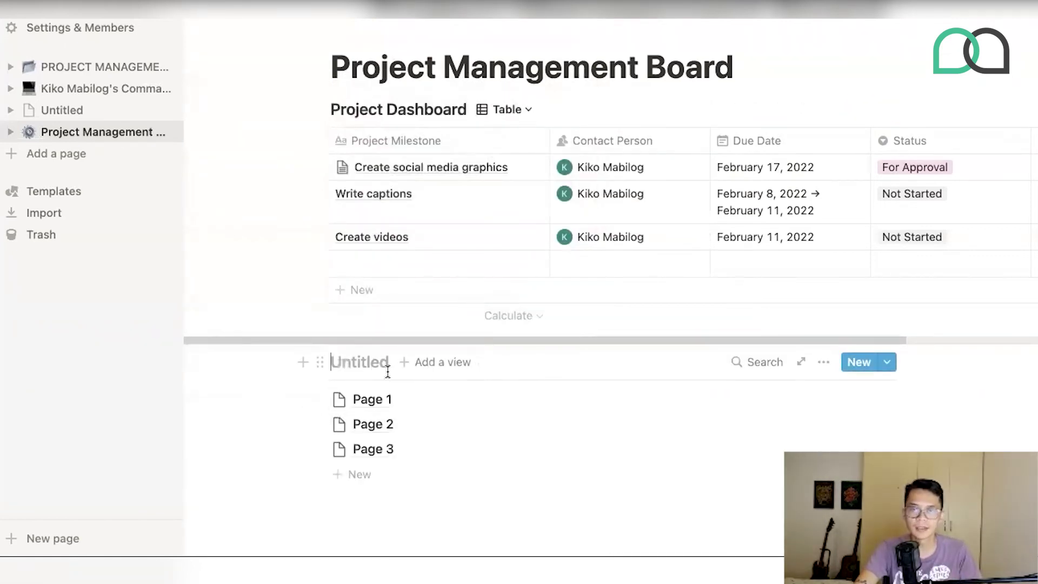
Title the new list database "Meeting Minutes".
{"action": "type", "text": "Meeting"}
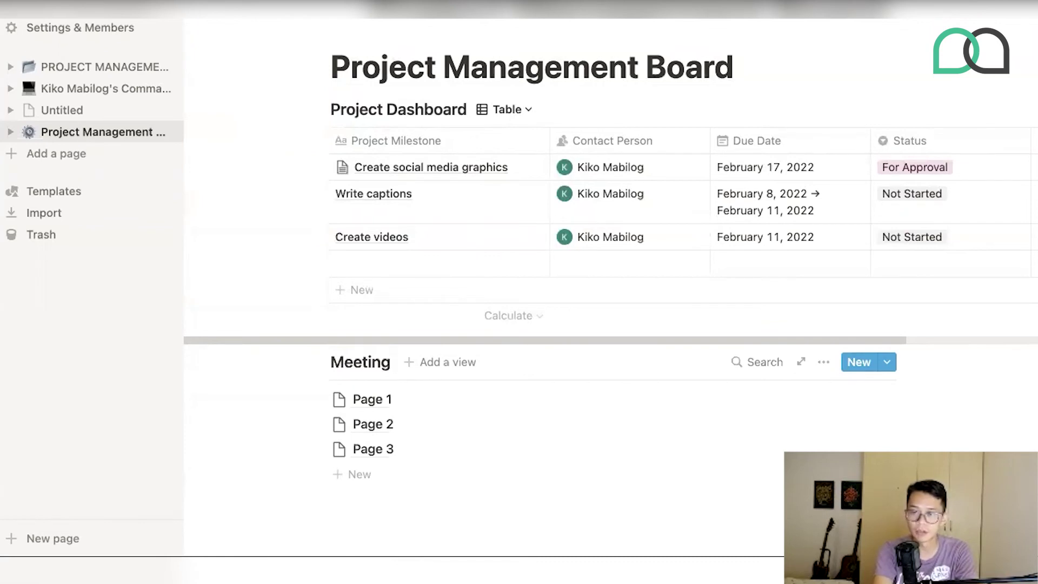
{"action": "type", "text": "Min"}
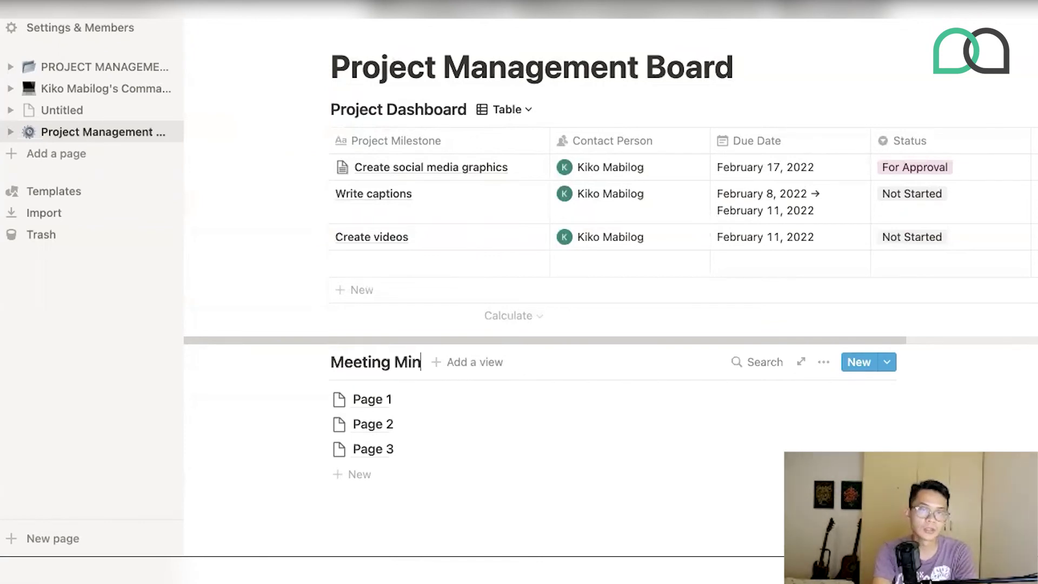
{"action": "type", "text": "utes"}
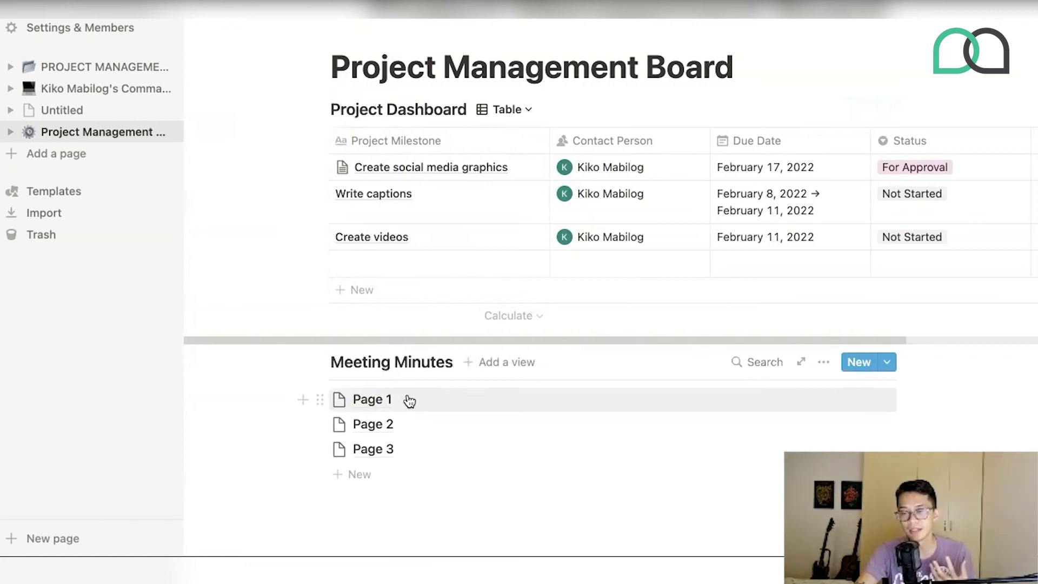
Delete the default entries Page 1 and Page 2 from the Meeting Minutes list.
{"action": "left_click", "coordinate": [320, 399]}
{"action": "left_click", "coordinate": [171, 326]}
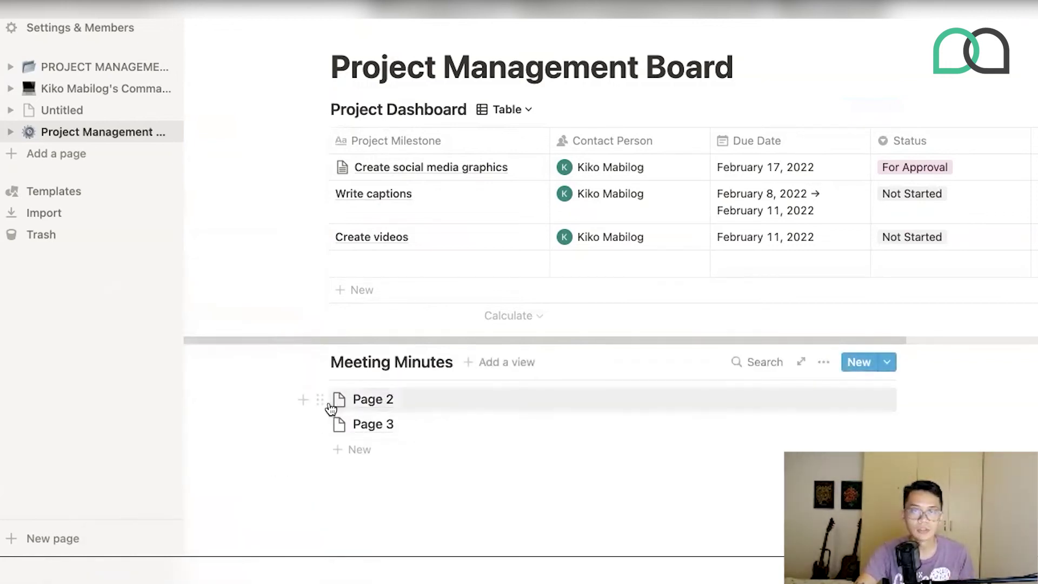
{"action": "left_click", "coordinate": [320, 400]}
{"action": "left_click", "coordinate": [215, 329]}
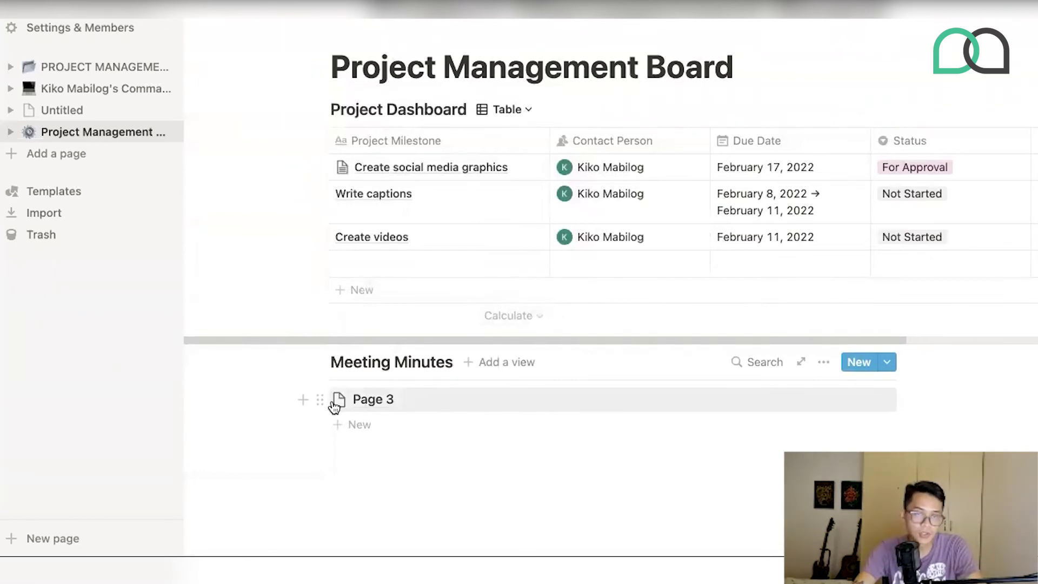
Open the Page 3 entry to look over its title and default properties, and close it again.
{"action": "left_click", "coordinate": [377, 401]}
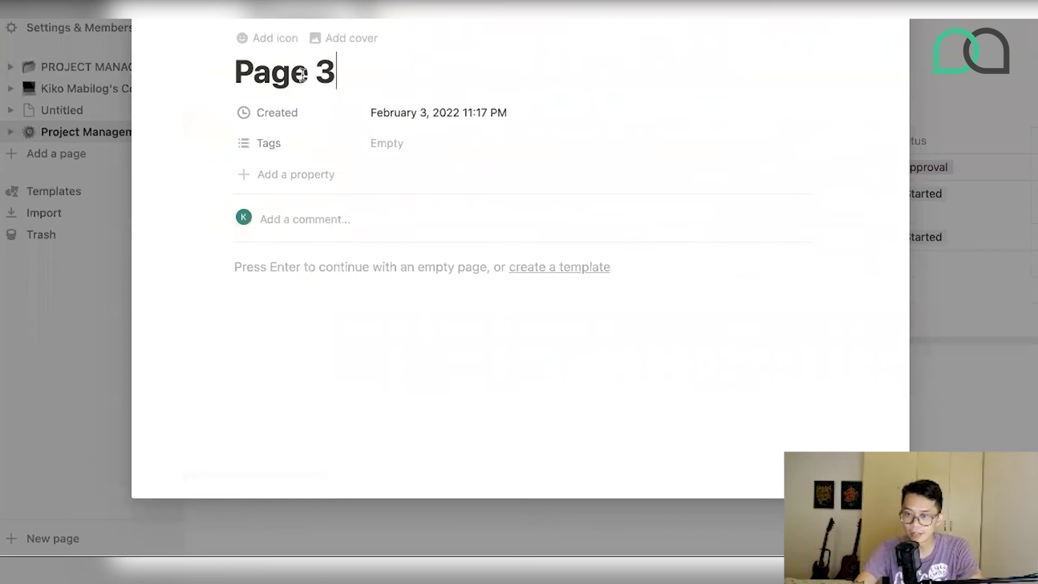
{"action": "triple_click", "coordinate": [308, 72]}
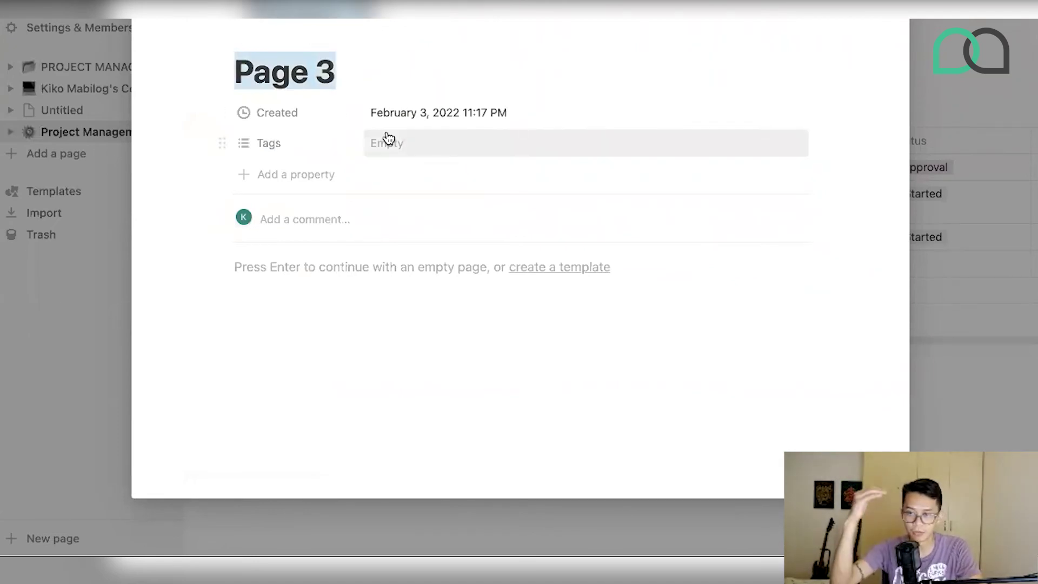
{"action": "key", "text": "Escape"}
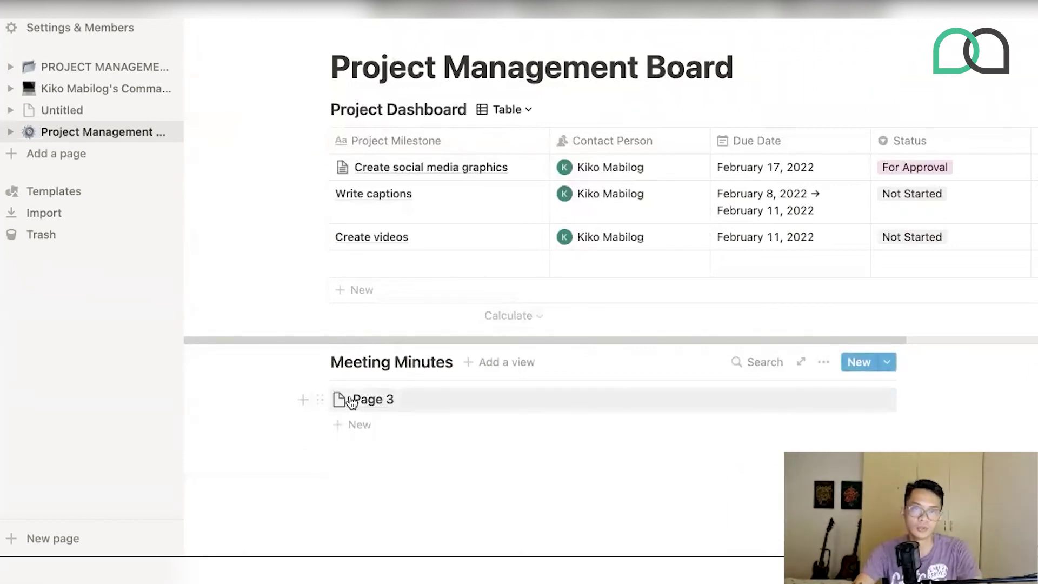
Delete Page 3 from the Meeting Minutes list and create a new entry in it.
{"action": "left_click", "coordinate": [315, 398]}
{"action": "left_click", "coordinate": [195, 327]}
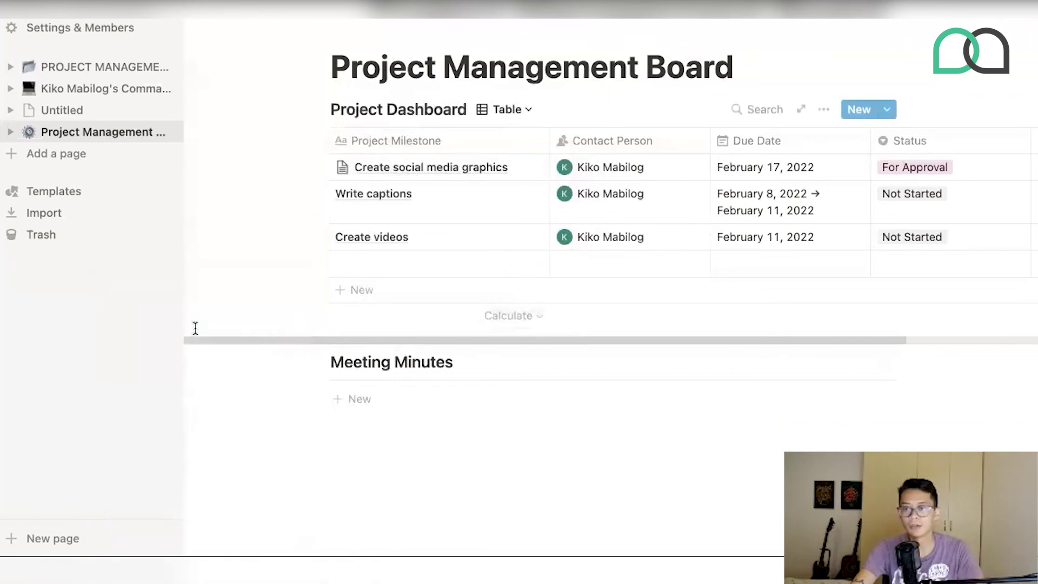
{"action": "left_click", "coordinate": [339, 402]}
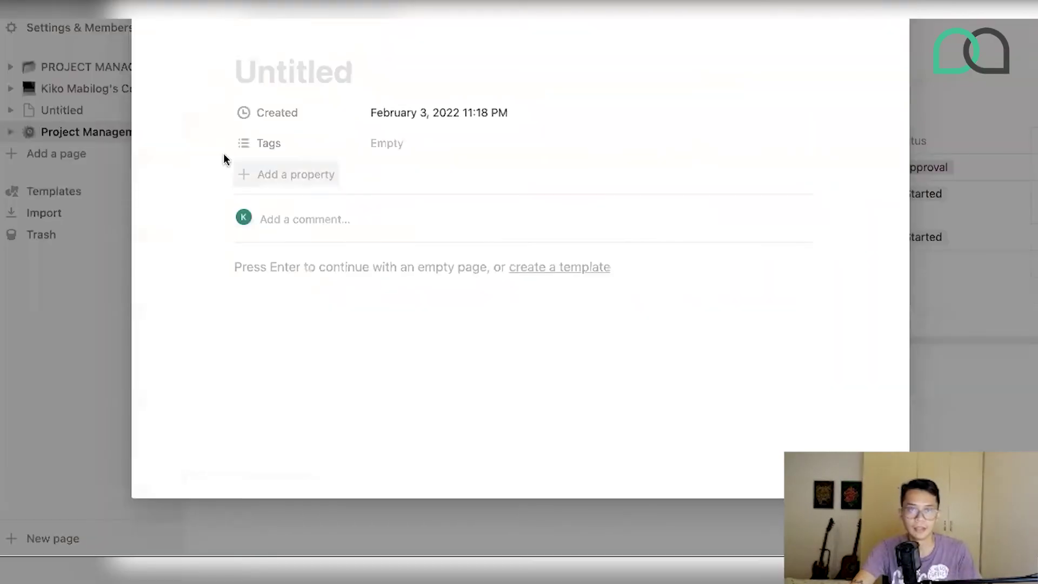
Change the new entry's Tags property to the Date type and set it to February 9, 2022.
{"action": "left_click", "coordinate": [279, 149]}
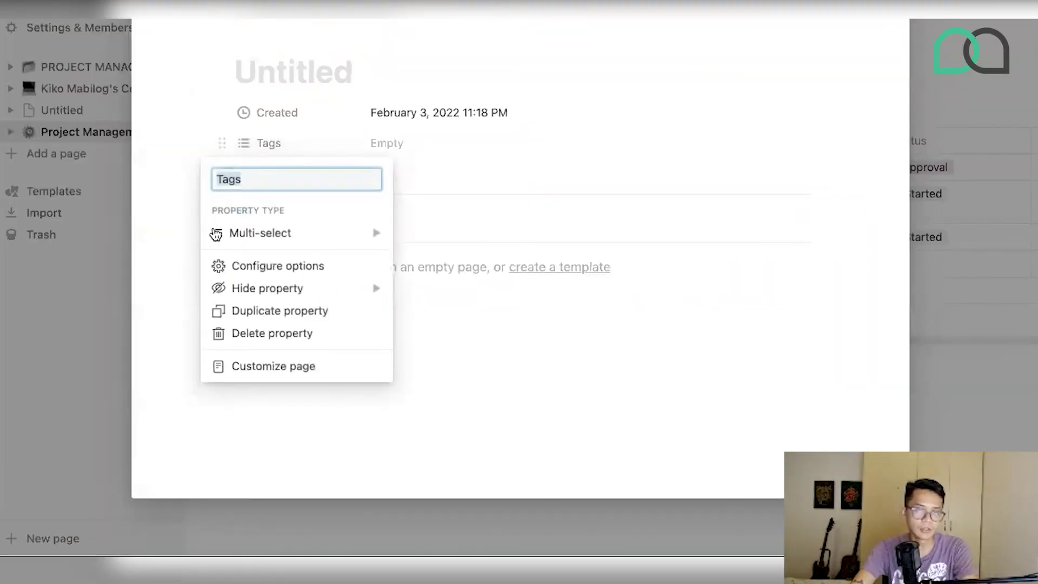
{"action": "left_click", "coordinate": [262, 242]}
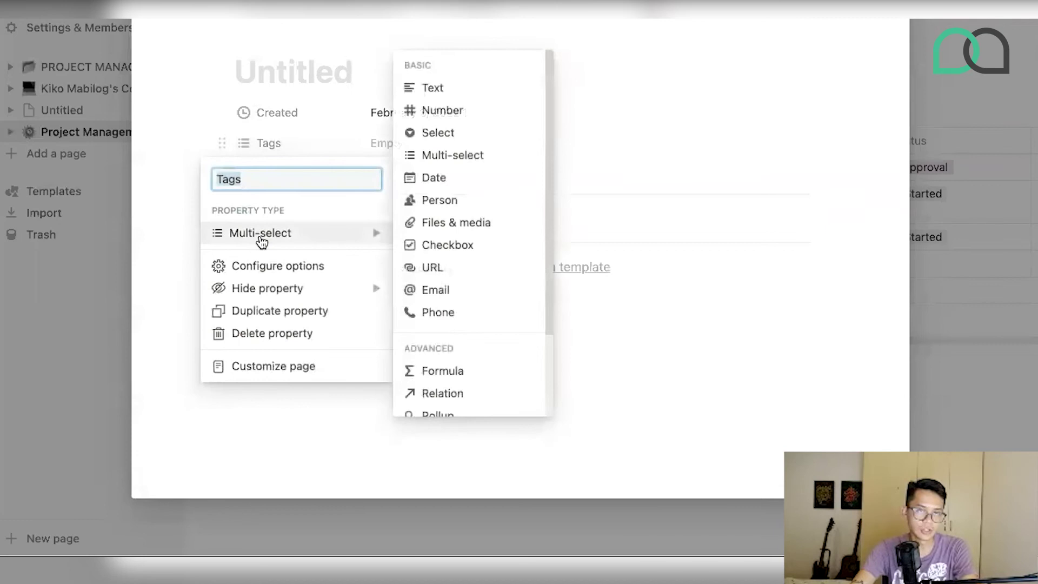
{"action": "left_click", "coordinate": [433, 178]}
{"action": "left_click", "coordinate": [397, 144]}
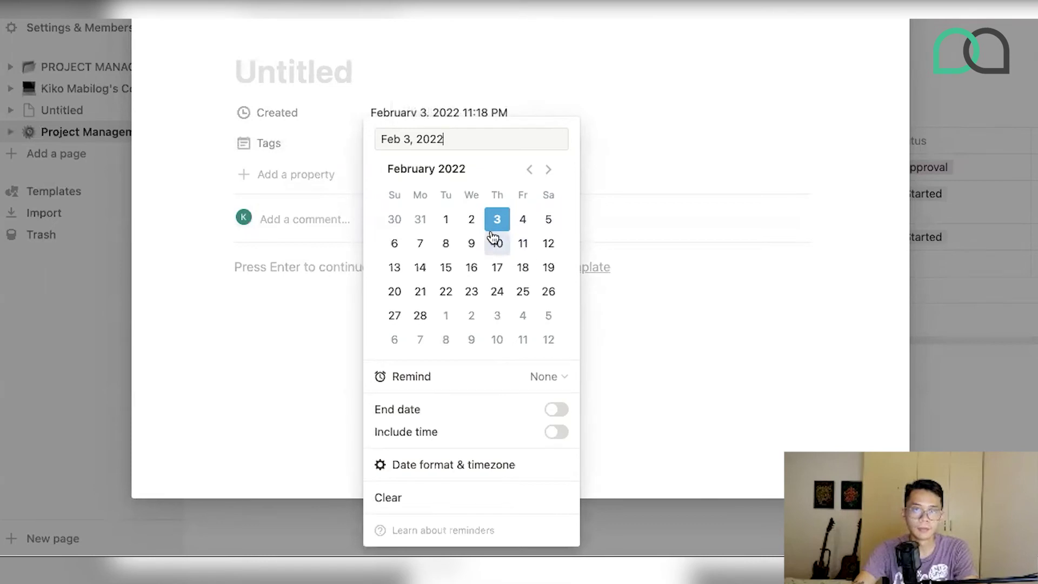
{"action": "left_click", "coordinate": [473, 244]}
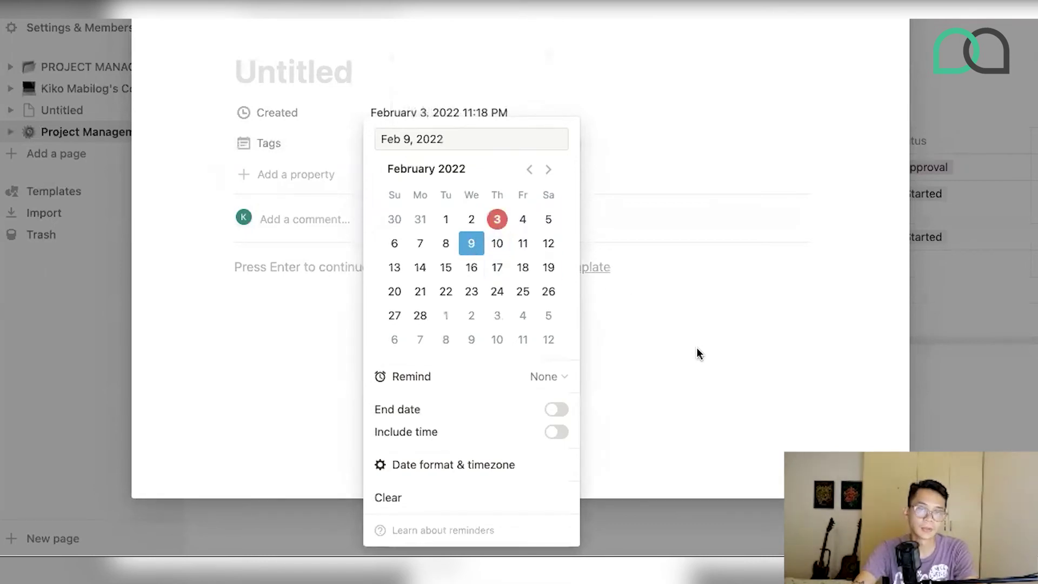
{"action": "left_click", "coordinate": [673, 338]}
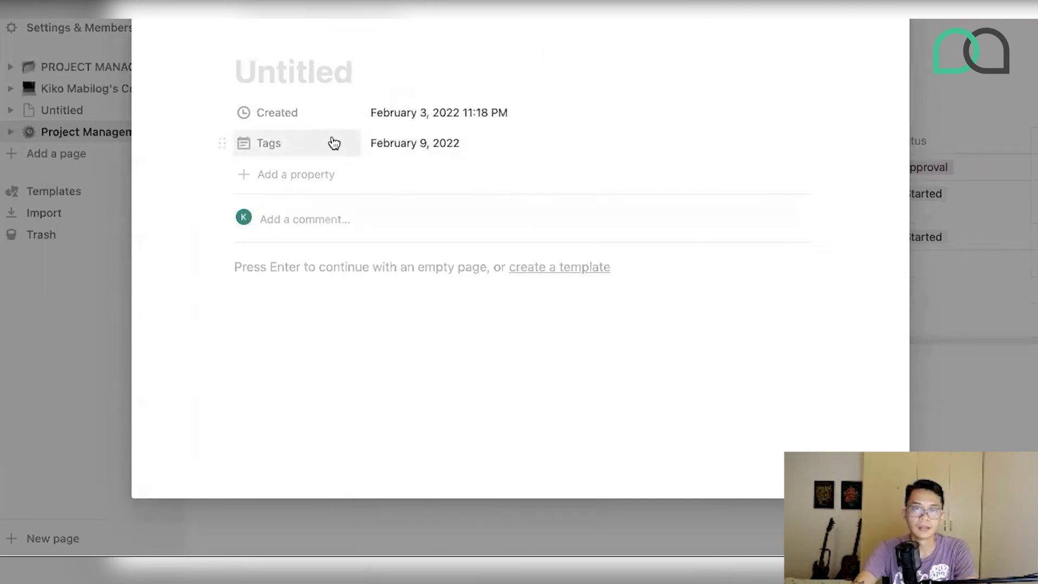
Add a Select property to the new meeting entry and fill it with a new option named Marketing Cadence.
{"action": "left_click", "coordinate": [265, 176]}
{"action": "left_click", "coordinate": [287, 176]}
{"action": "left_click", "coordinate": [267, 178]}
{"action": "left_click", "coordinate": [321, 268]}
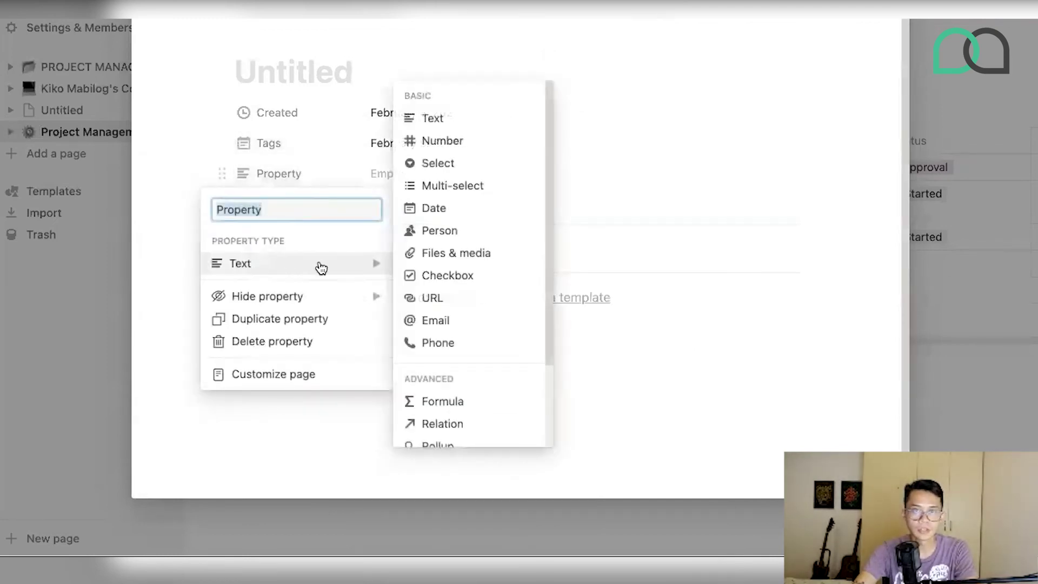
{"action": "left_click", "coordinate": [427, 163]}
{"action": "left_click", "coordinate": [413, 175]}
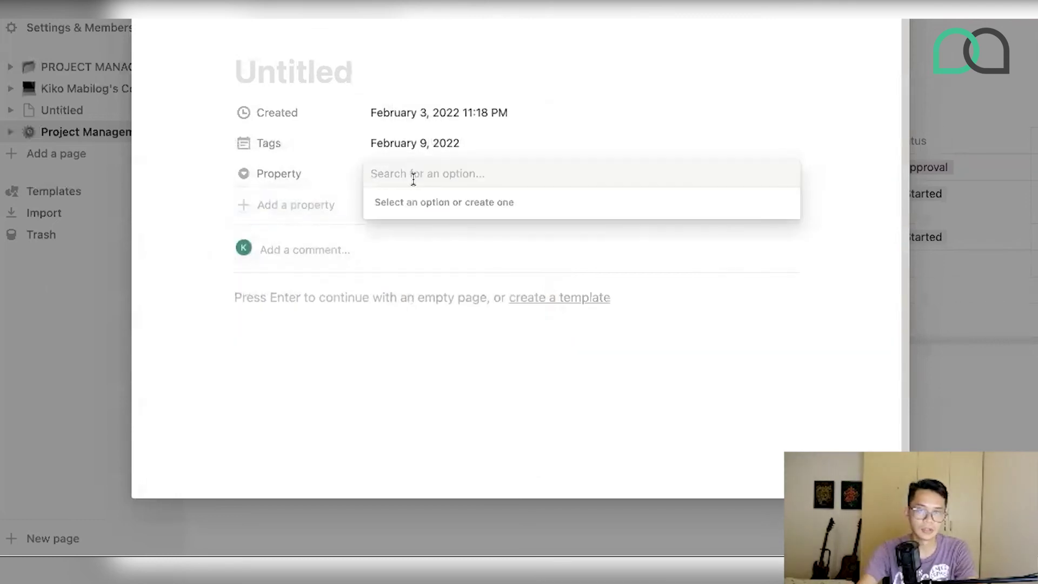
{"action": "type", "text": "Marke"}
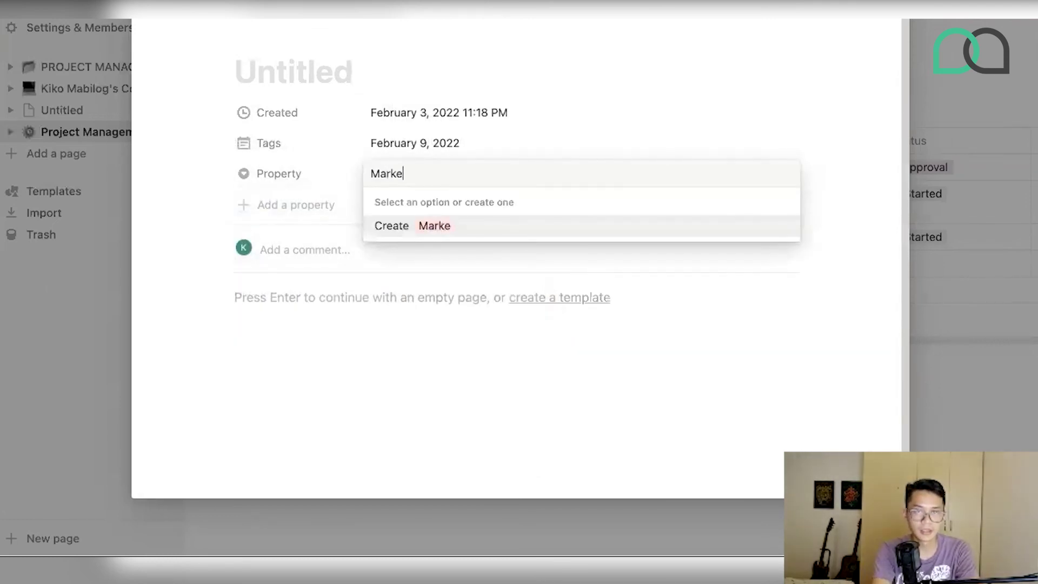
{"action": "type", "text": "ting Cadence"}
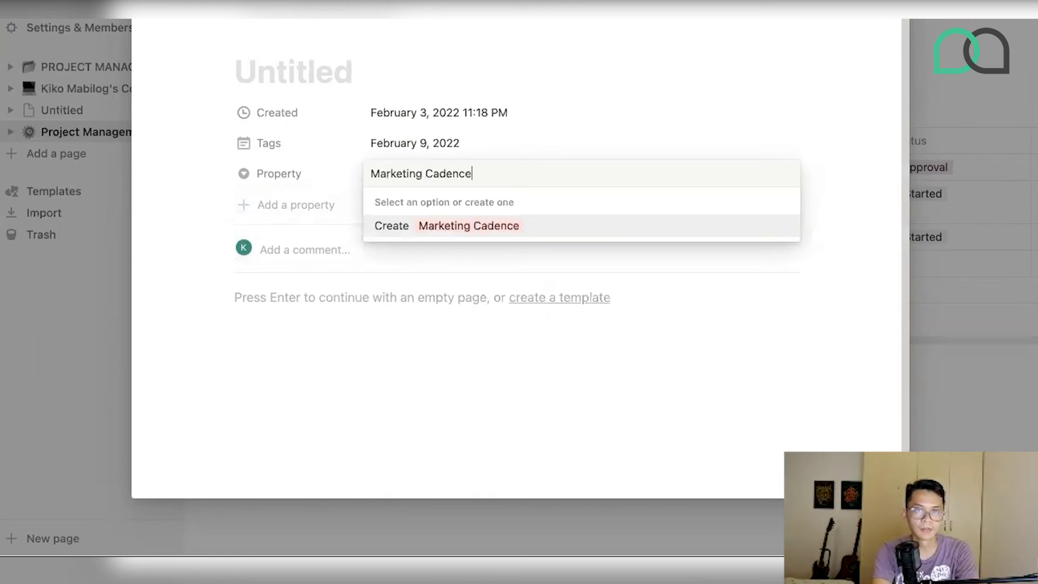
{"action": "key", "text": "Return"}
Replace the Select property's value with a new option named Budget Review.
{"action": "left_click", "coordinate": [415, 176]}
{"action": "key", "text": "BackSpace"}
{"action": "type", "text": "Budget"}
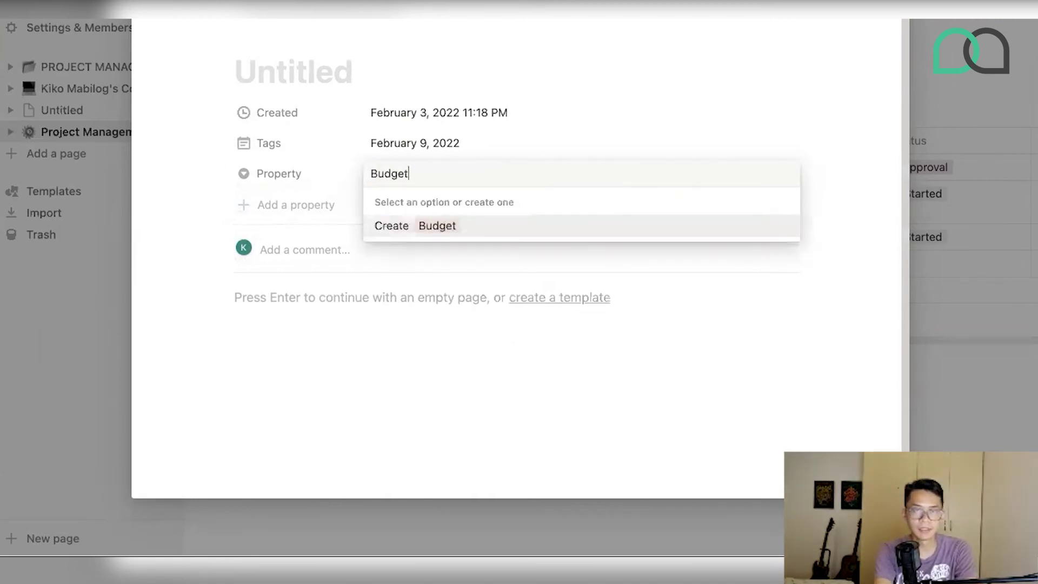
{"action": "type", "text": " Rev"}
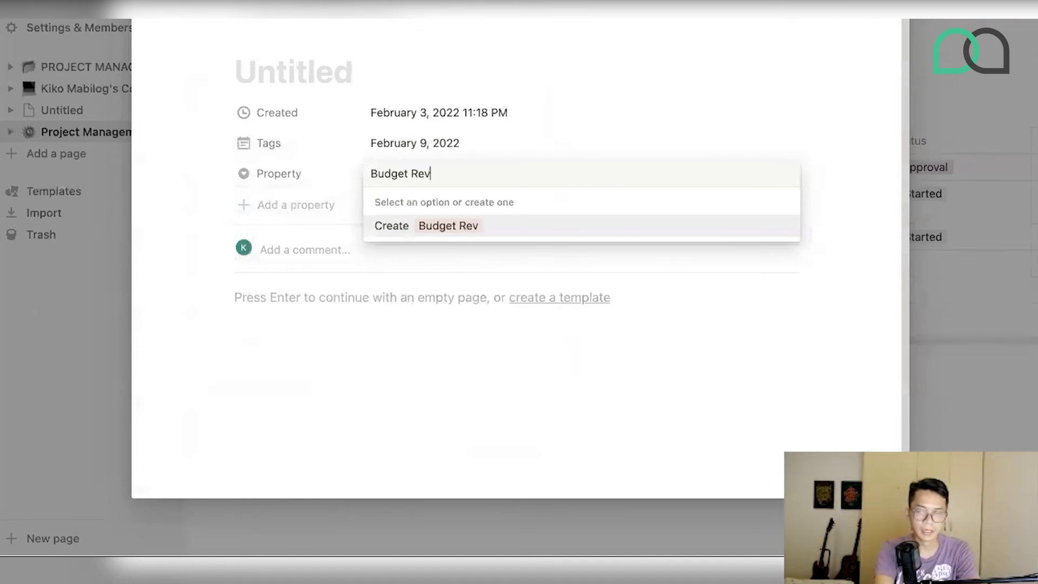
{"action": "type", "text": "iew"}
{"action": "key", "text": "Return"}
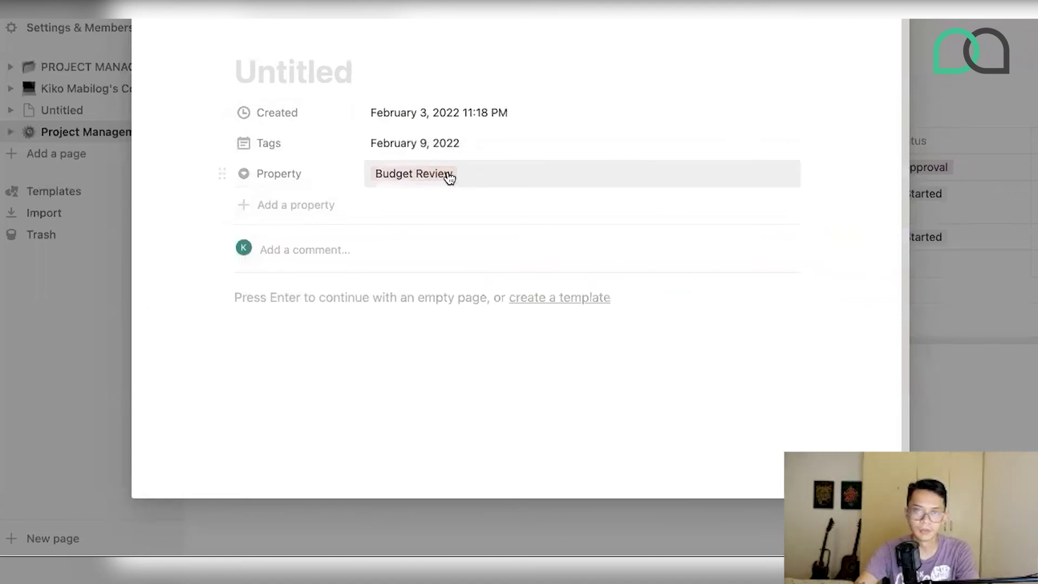
Add another property to the entry, name it Attendees and set its type to Person.
{"action": "left_click", "coordinate": [279, 206]}
{"action": "left_click", "coordinate": [282, 204]}
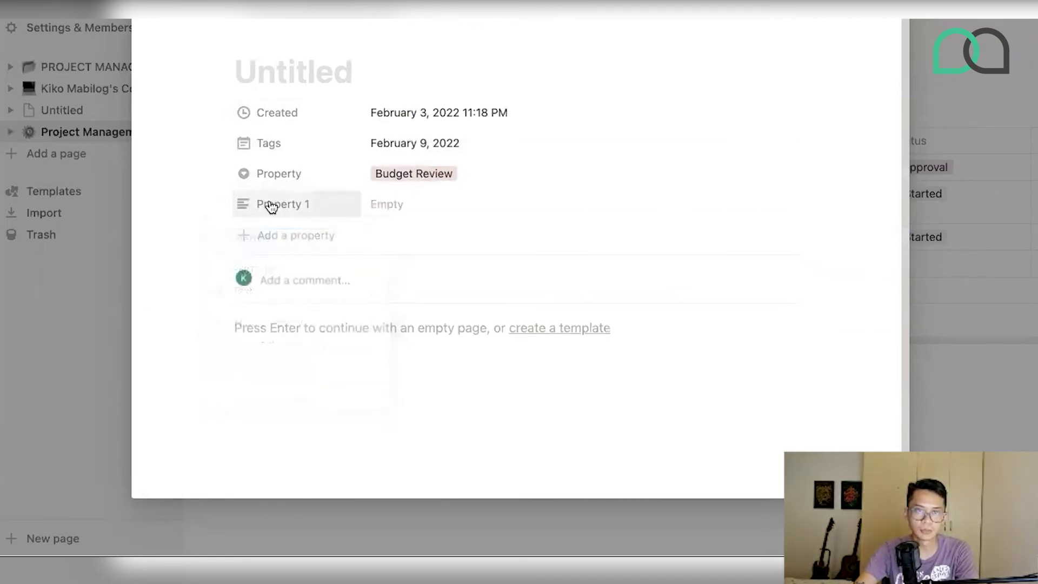
{"action": "left_click", "coordinate": [292, 205]}
{"action": "type", "text": "Atte"}
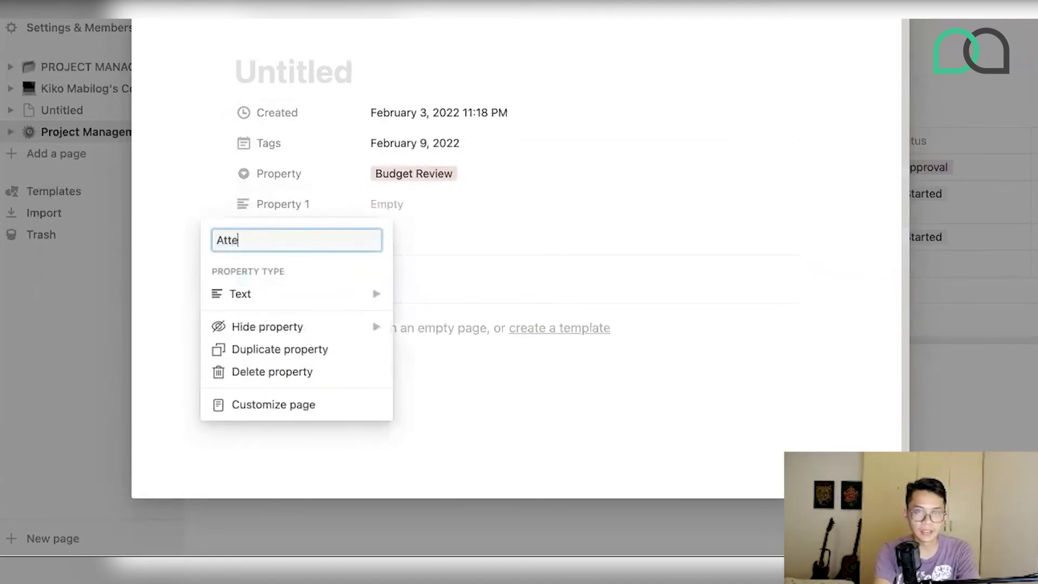
{"action": "type", "text": "ndees"}
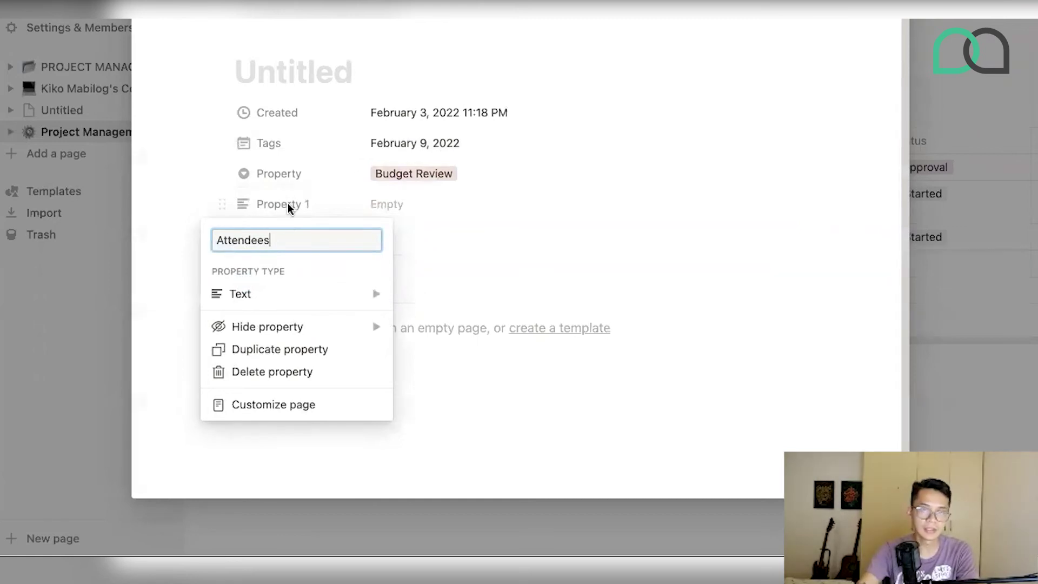
{"action": "left_click", "coordinate": [255, 293]}
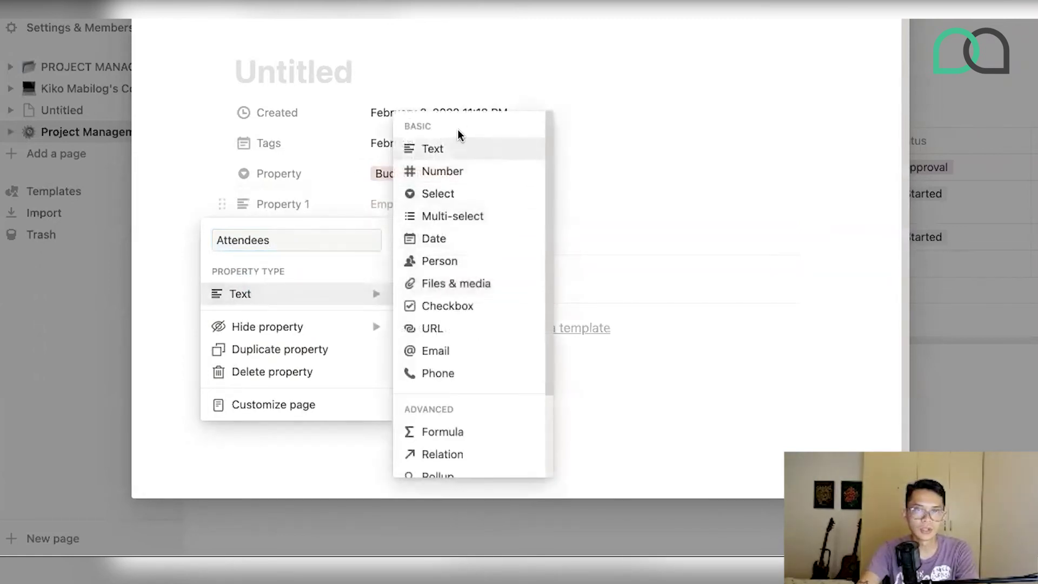
{"action": "left_click", "coordinate": [437, 264]}
Assign the workspace member as the person in the entry's Attendees property.
{"action": "left_click", "coordinate": [396, 205]}
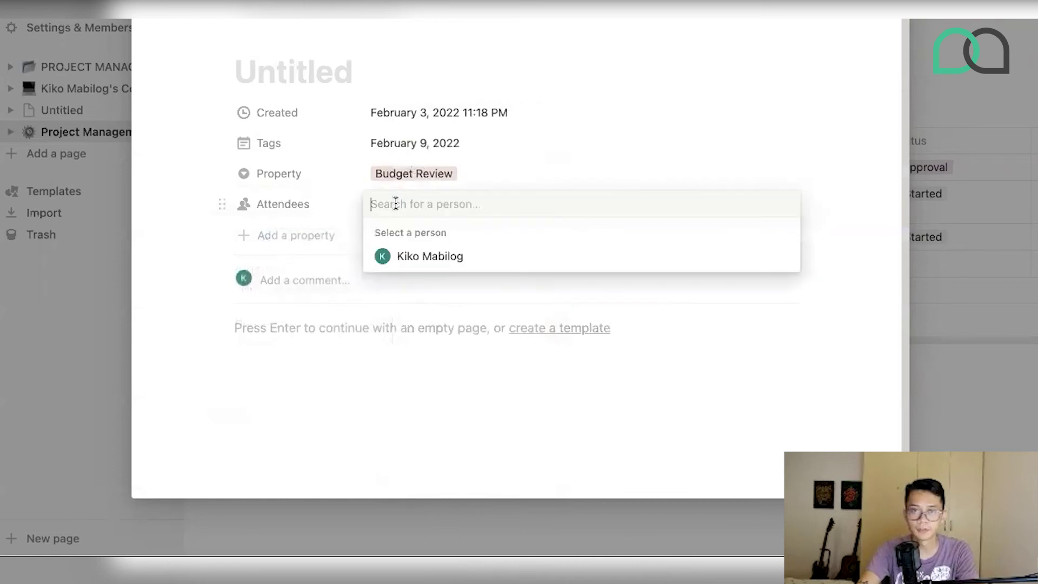
{"action": "left_click", "coordinate": [405, 256]}
{"action": "left_click", "coordinate": [475, 352]}
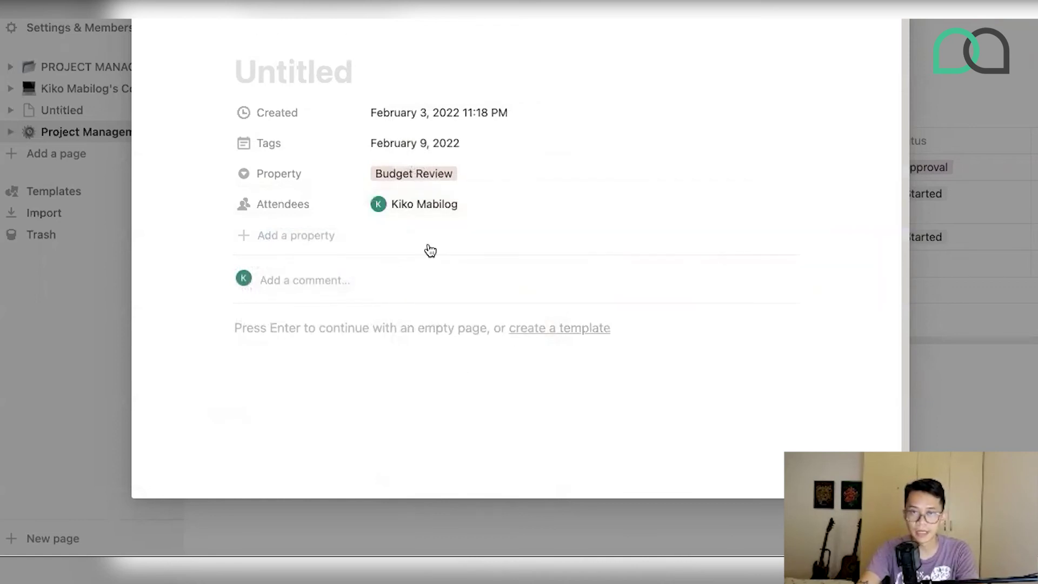
{"action": "left_click", "coordinate": [491, 204]}
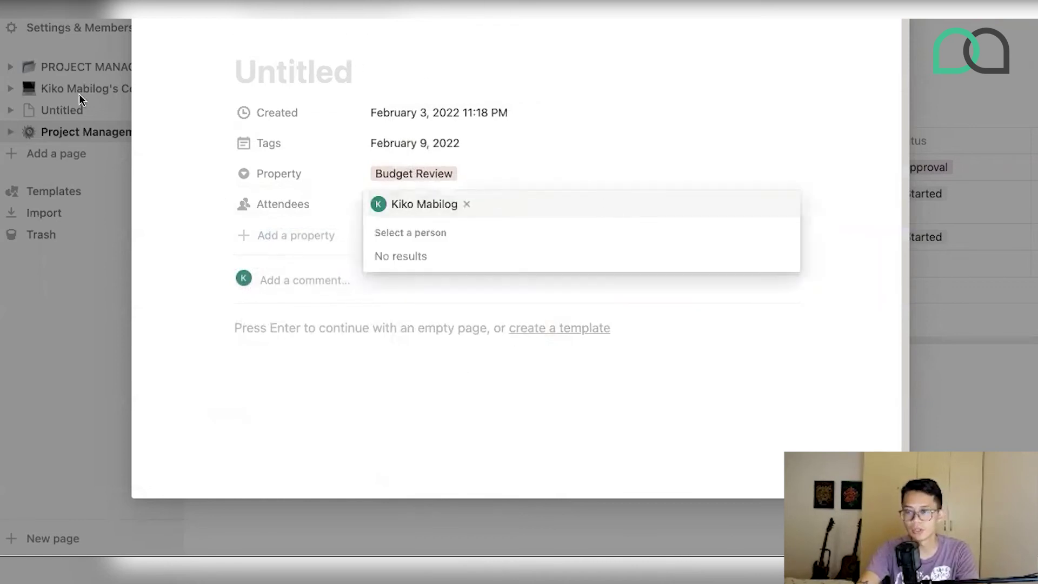
Title the entry "Meeting Minutes (2/9/2022)" and close it to return to the board page.
{"action": "left_click", "coordinate": [348, 69]}
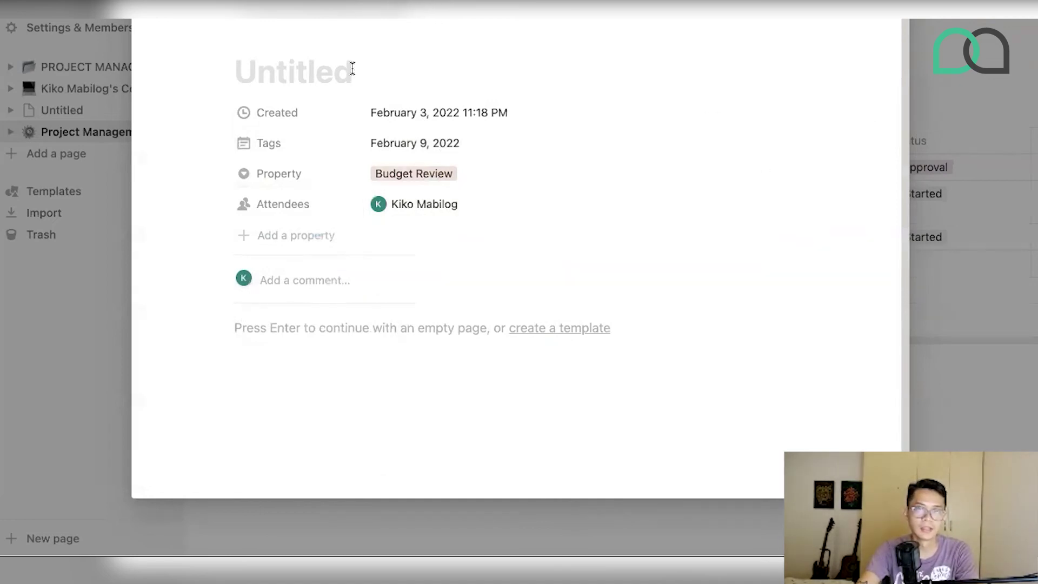
{"action": "type", "text": "Meeti"}
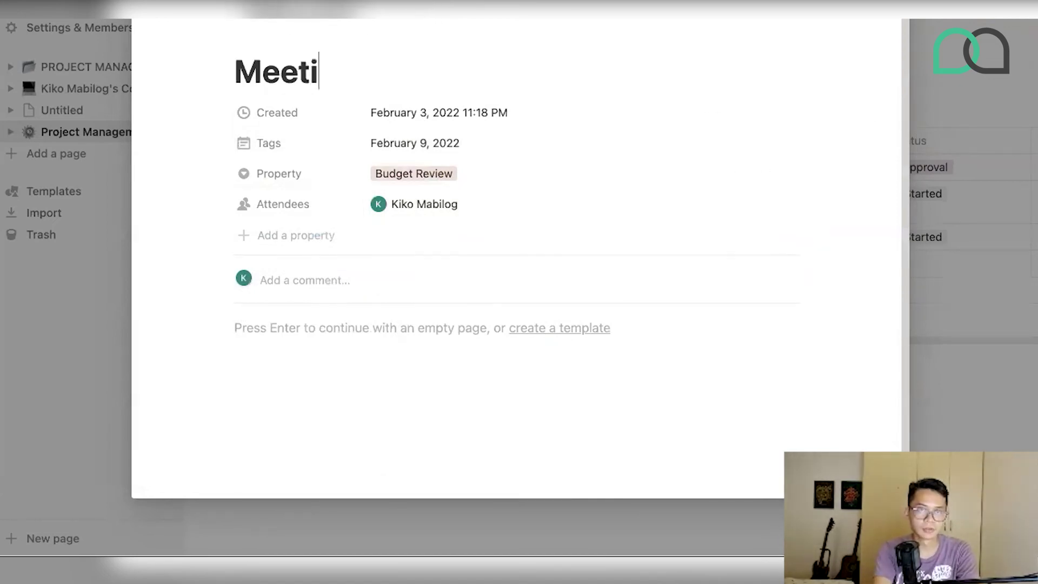
{"action": "type", "text": "ng Minute"}
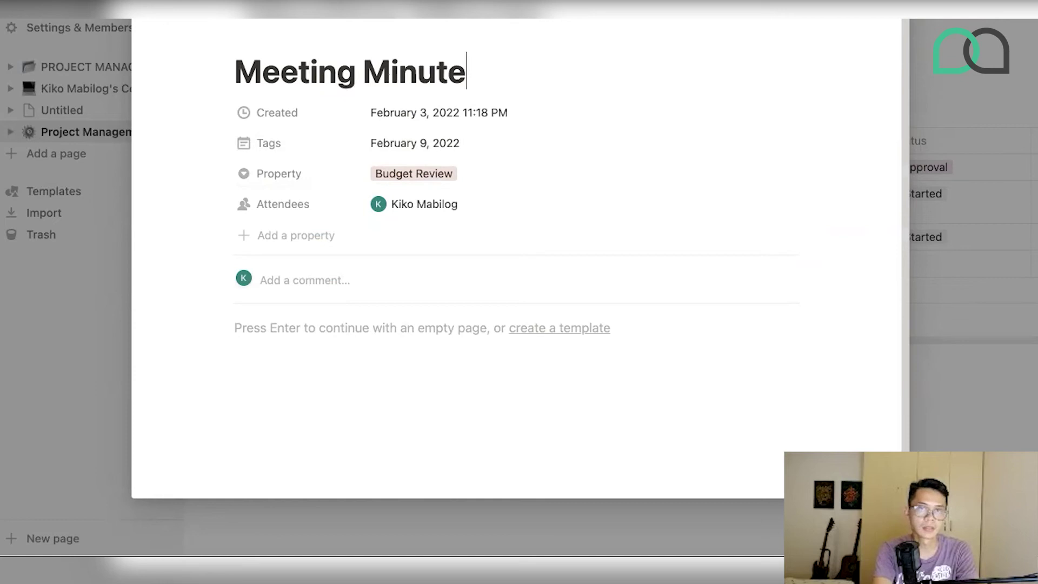
{"action": "type", "text": "s ("}
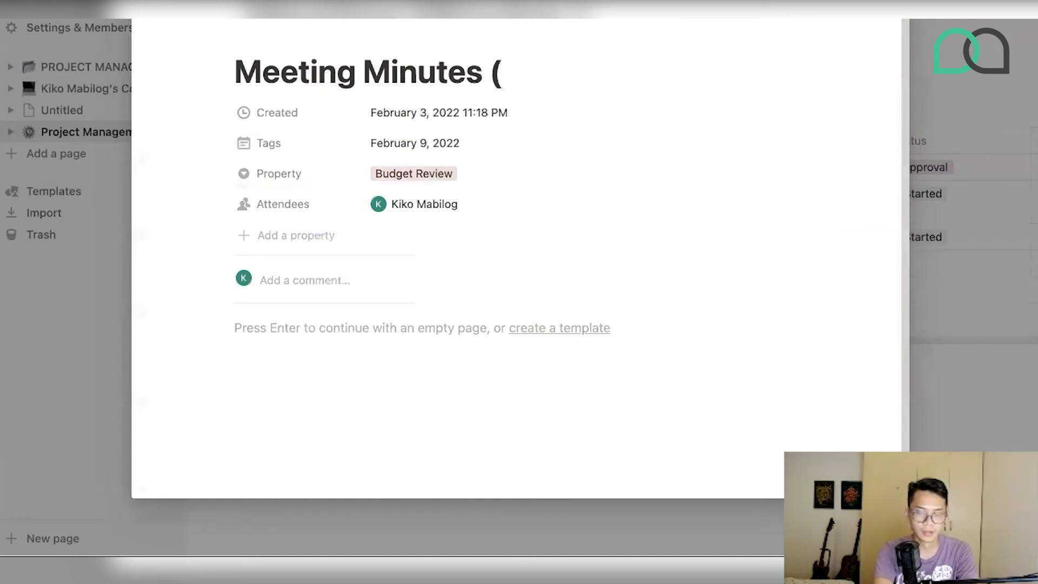
{"action": "type", "text": "2/"}
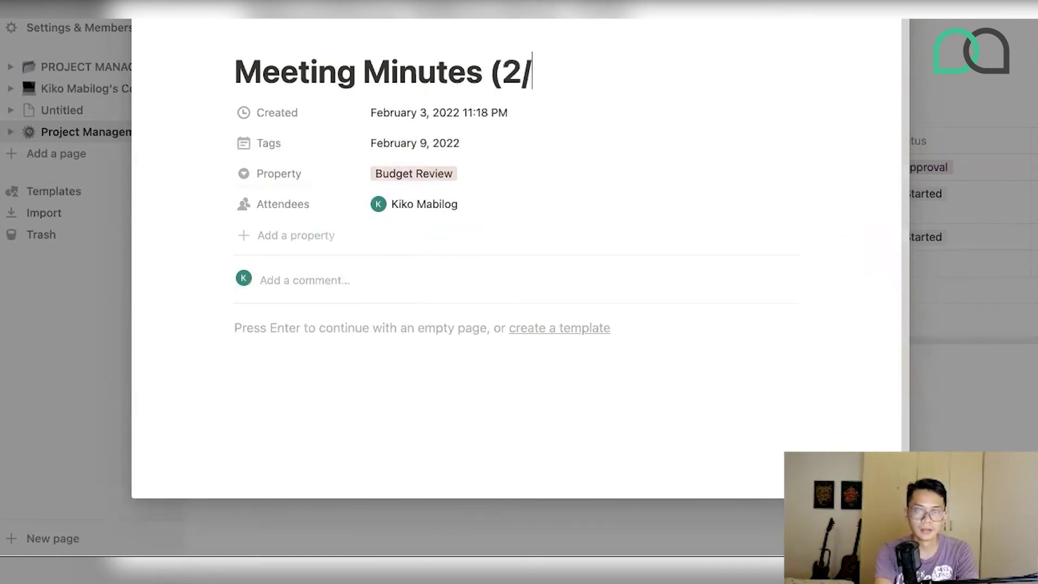
{"action": "type", "text": "9/2-"}
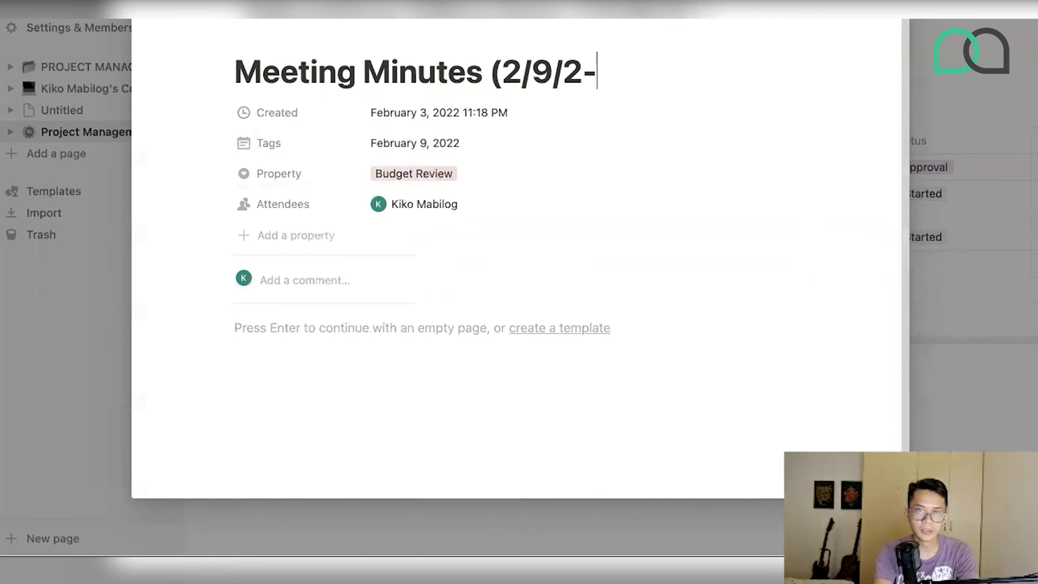
{"action": "key", "text": "BackSpace"}
{"action": "type", "text": "022"}
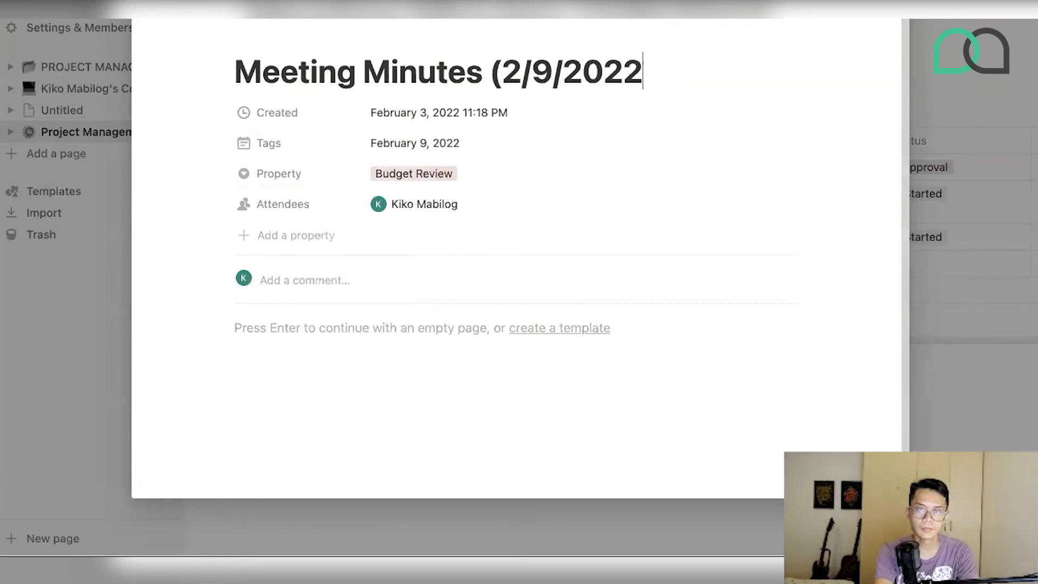
{"action": "type", "text": ")"}
{"action": "left_click", "coordinate": [292, 343]}
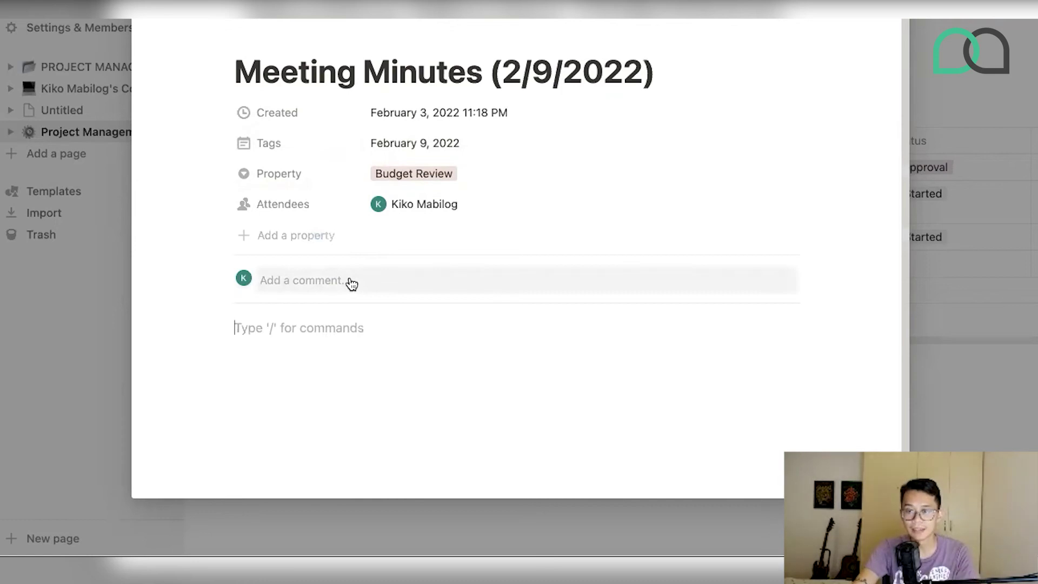
{"action": "left_click", "coordinate": [974, 230]}
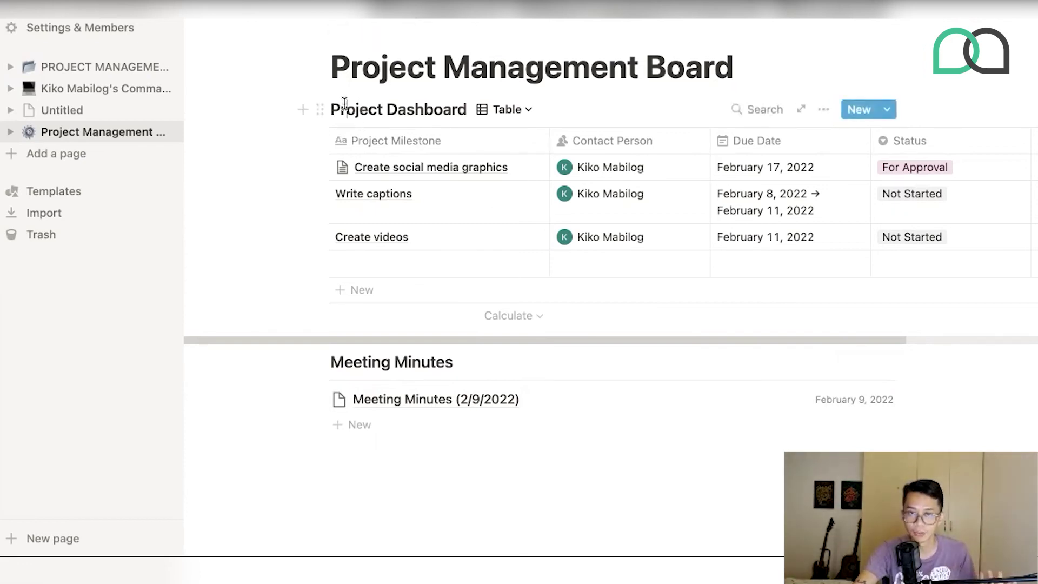
Open the Meeting Minutes (2/9/2022) entry to review its title and properties, and return to the board page.
{"action": "left_click", "coordinate": [385, 369]}
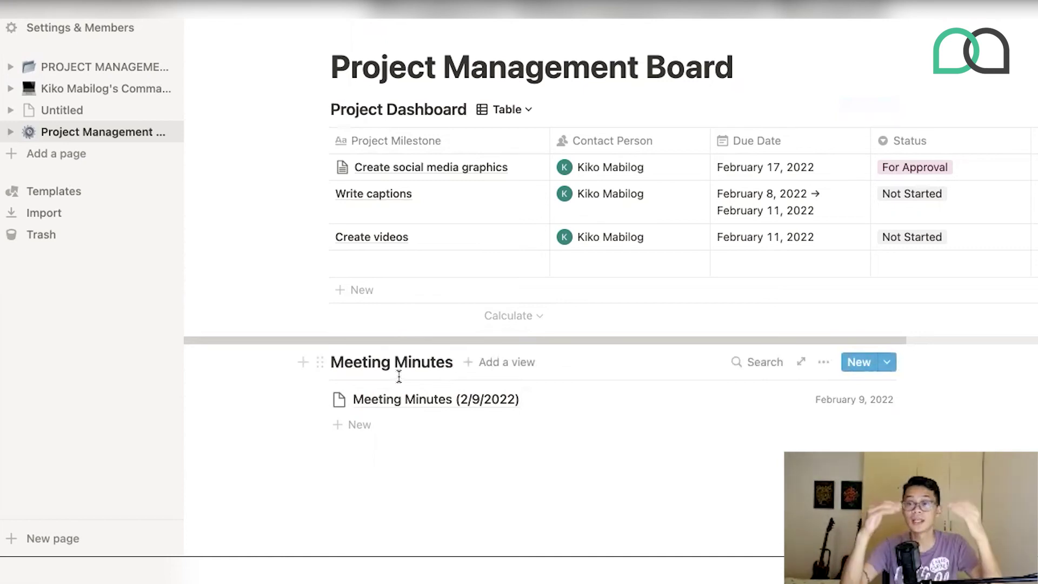
{"action": "left_click", "coordinate": [402, 411]}
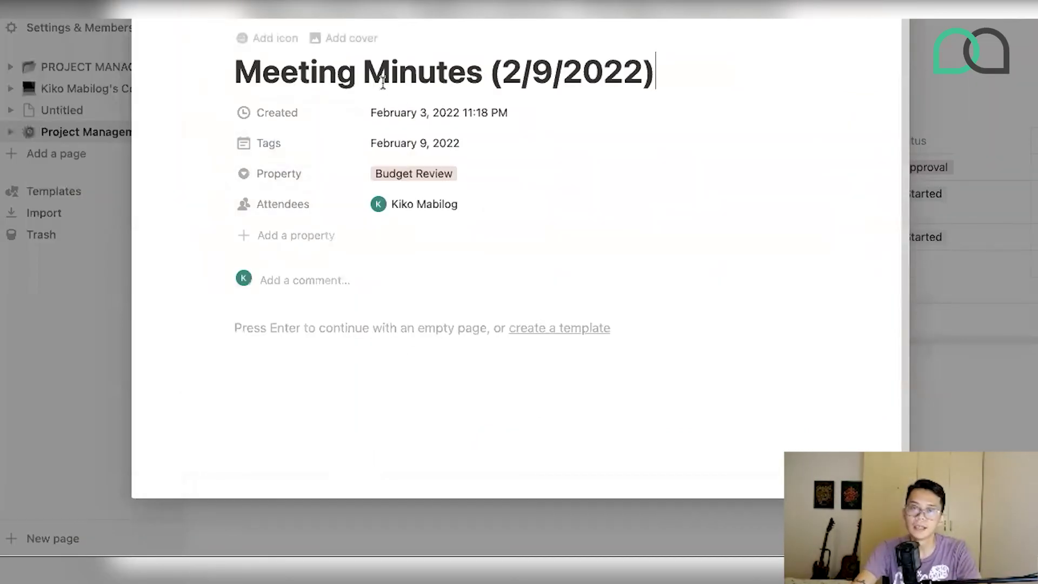
{"action": "left_click", "coordinate": [1015, 157]}
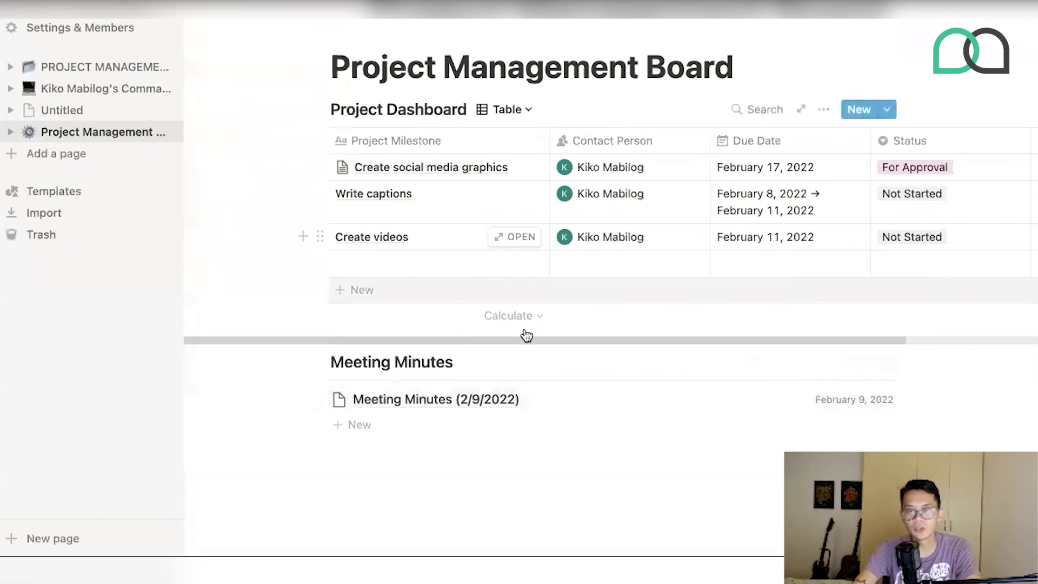
{"action": "left_click", "coordinate": [447, 404]}
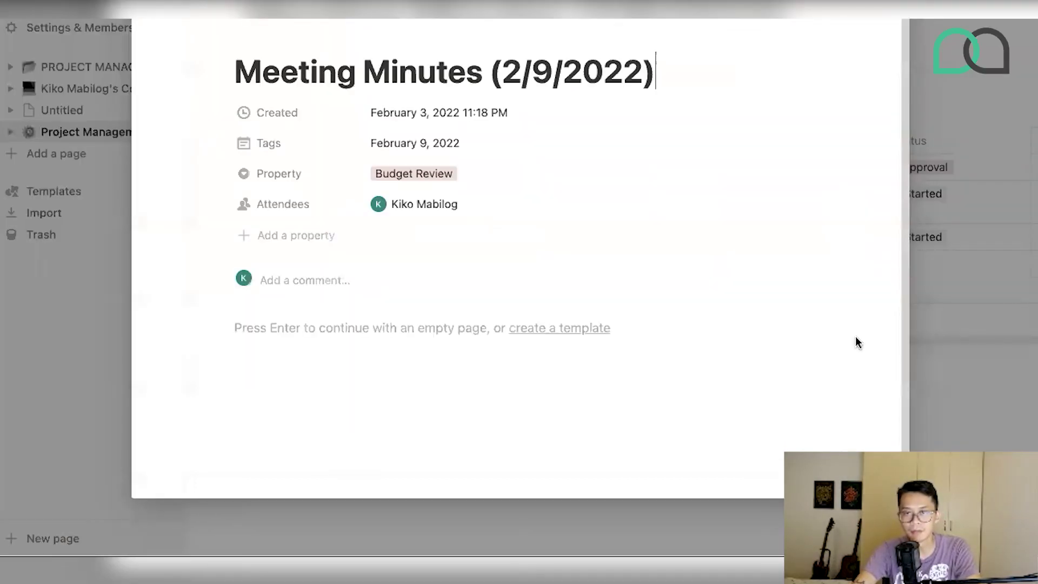
{"action": "left_click", "coordinate": [1001, 352]}
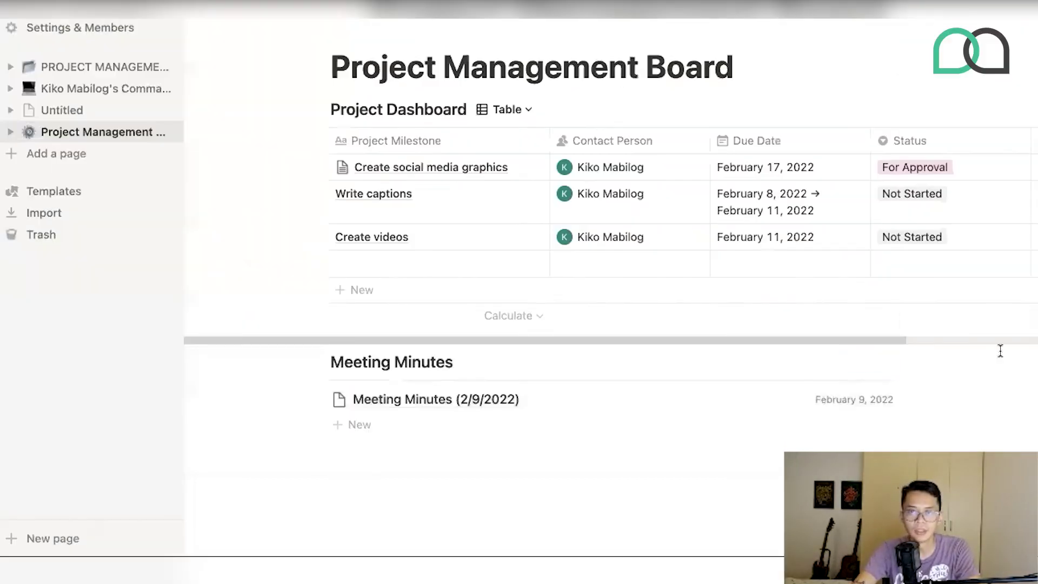
{"action": "left_click", "coordinate": [504, 406]}
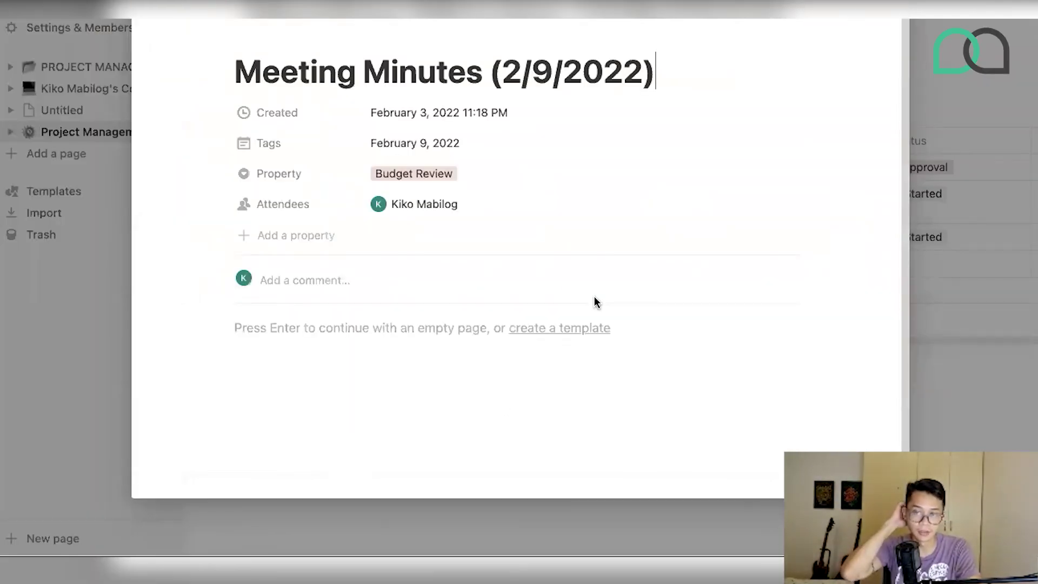
{"action": "left_click", "coordinate": [995, 406]}
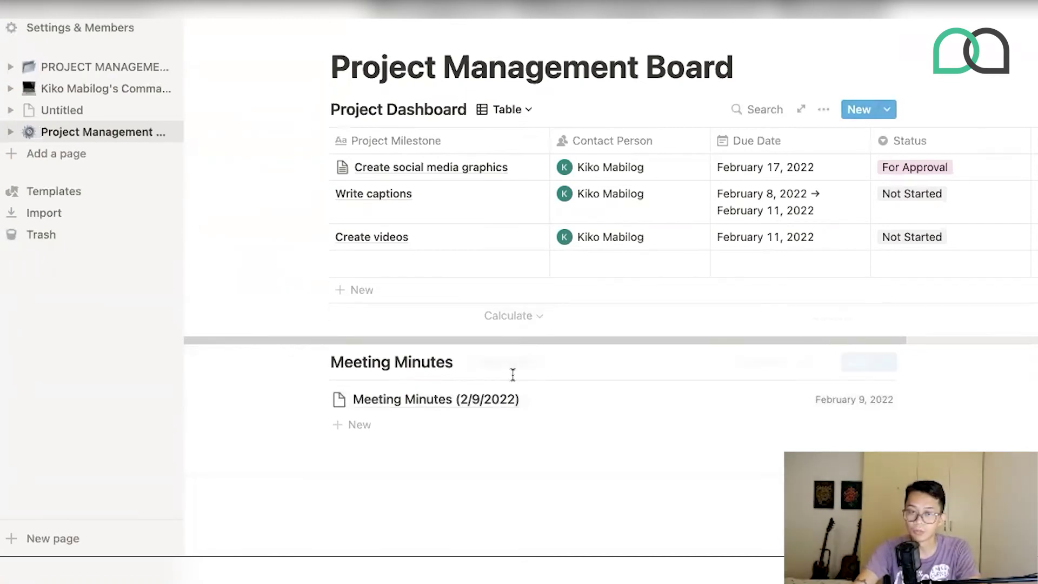
Open the Meeting Minutes (2/9/2022) entry and add a Relation property linked to the Project Dashboard database.
{"action": "left_click", "coordinate": [495, 402]}
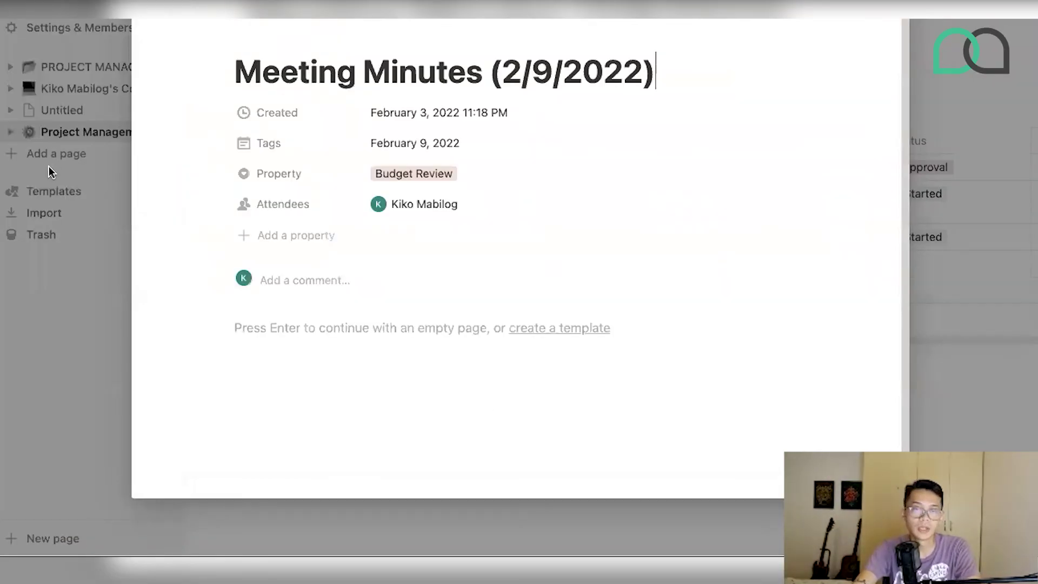
{"action": "left_click", "coordinate": [261, 237]}
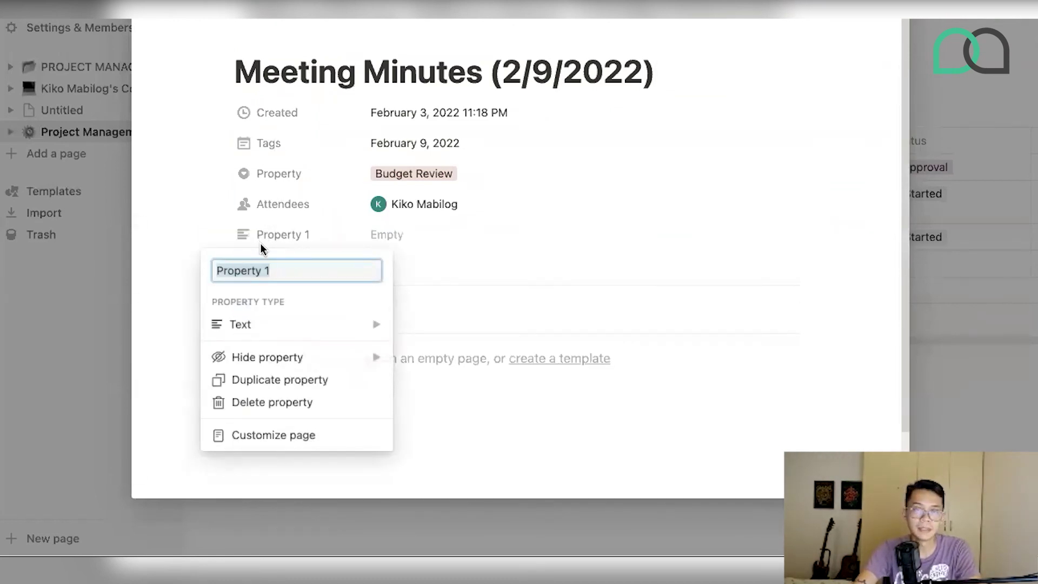
{"action": "left_click", "coordinate": [269, 324]}
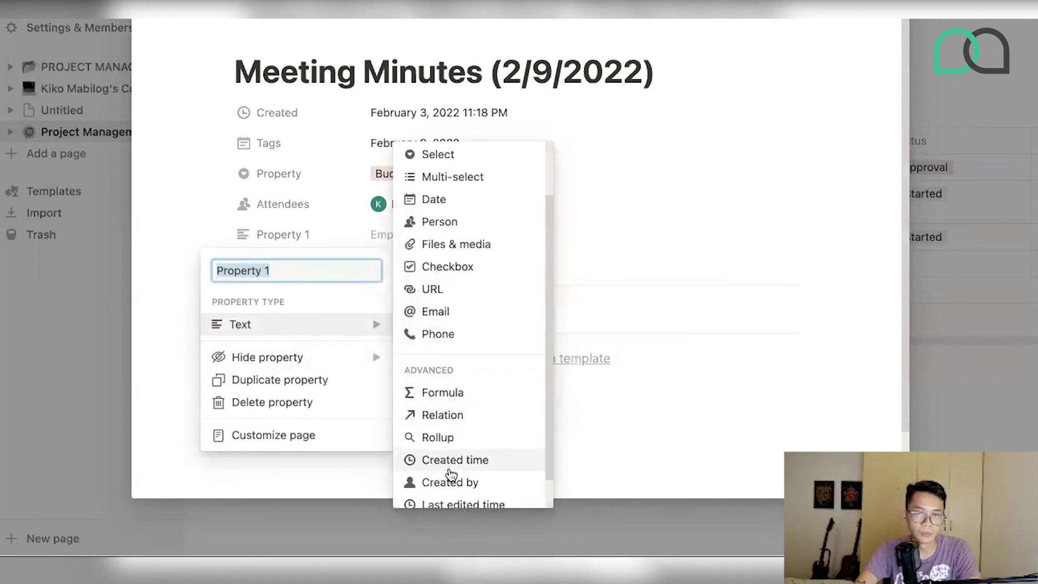
{"action": "left_click", "coordinate": [443, 418]}
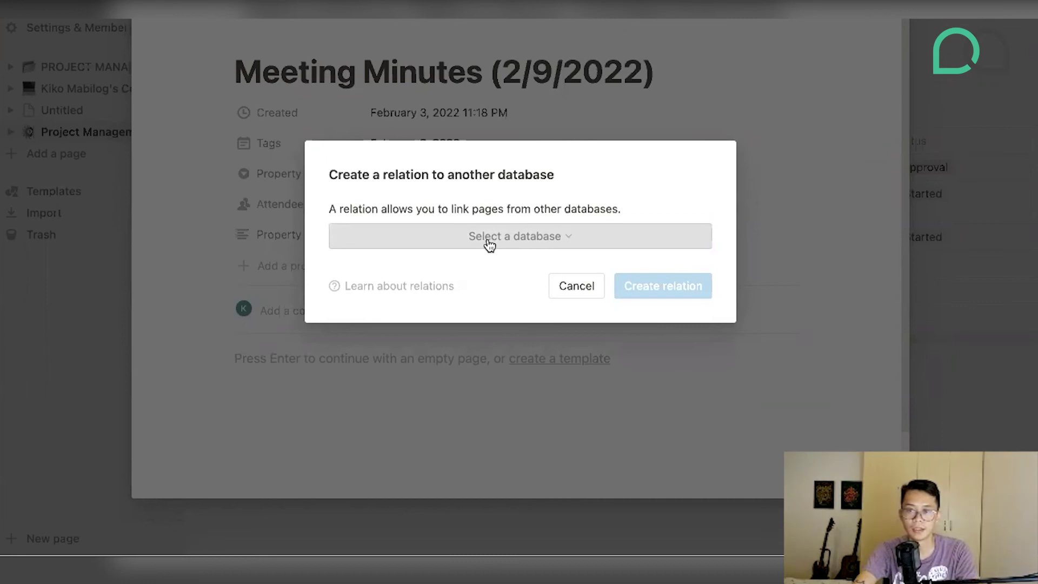
{"action": "left_click", "coordinate": [489, 241]}
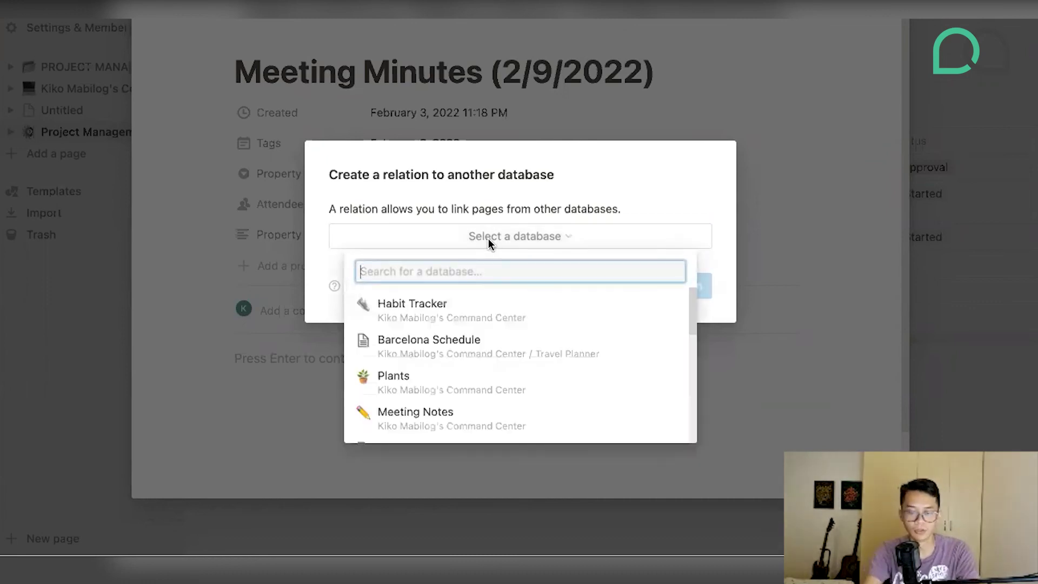
{"action": "type", "text": "Project"}
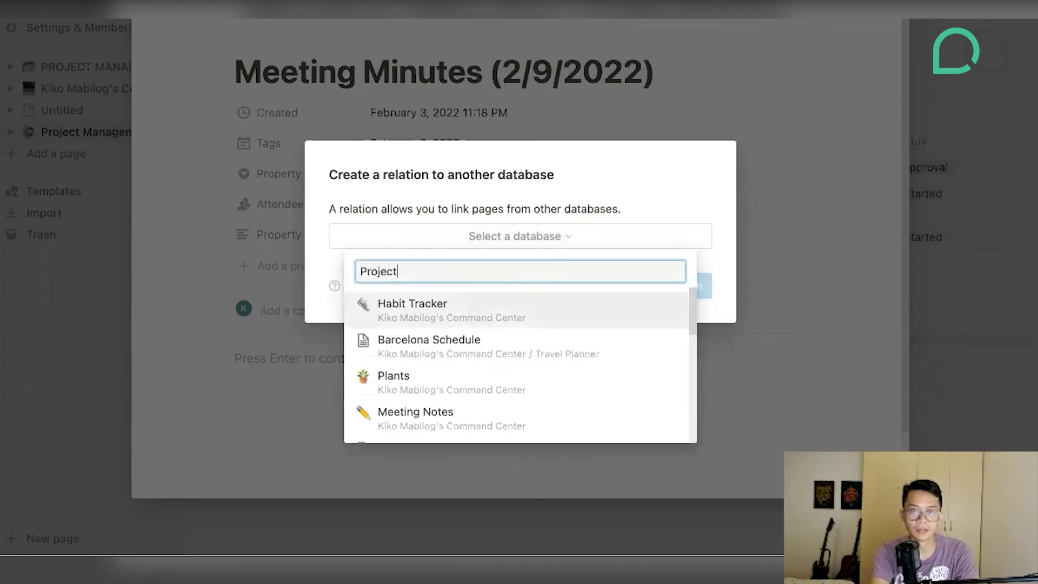
{"action": "type", "text": " Dashb"}
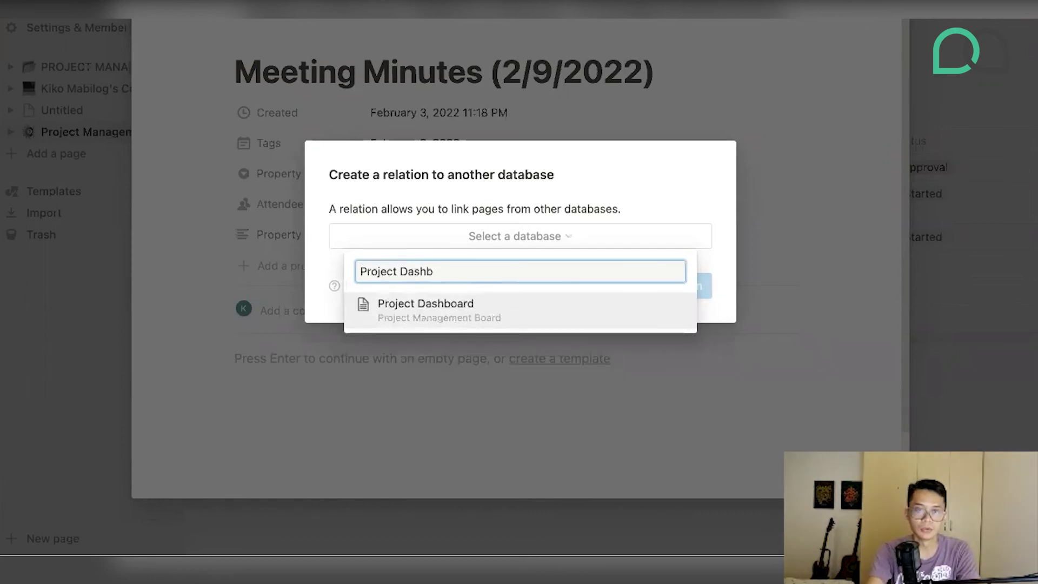
{"action": "left_click", "coordinate": [428, 316]}
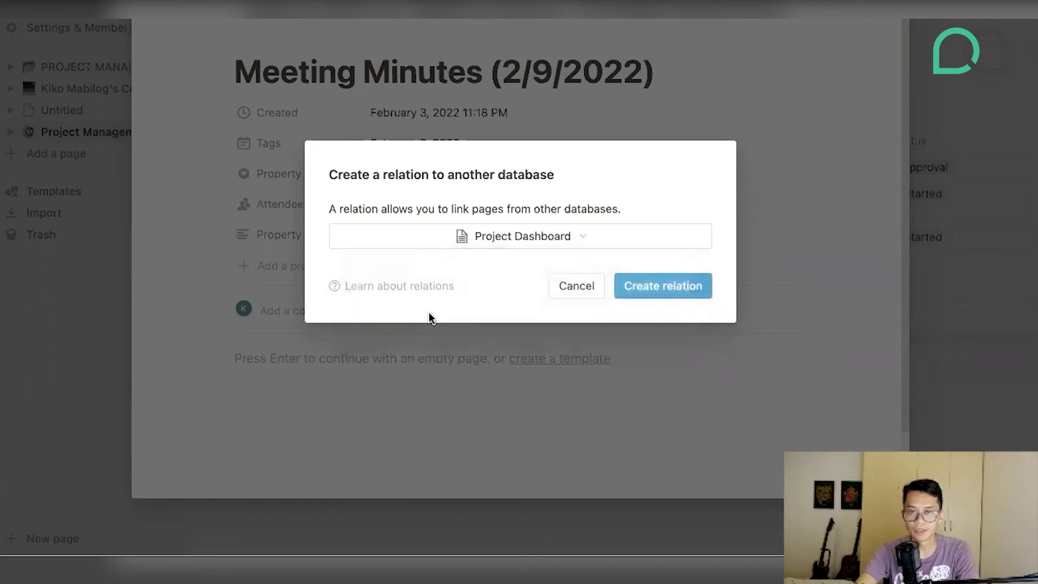
{"action": "left_click", "coordinate": [660, 292]}
Rename the entry's new relation property to "Project Milestone".
{"action": "left_click", "coordinate": [291, 240]}
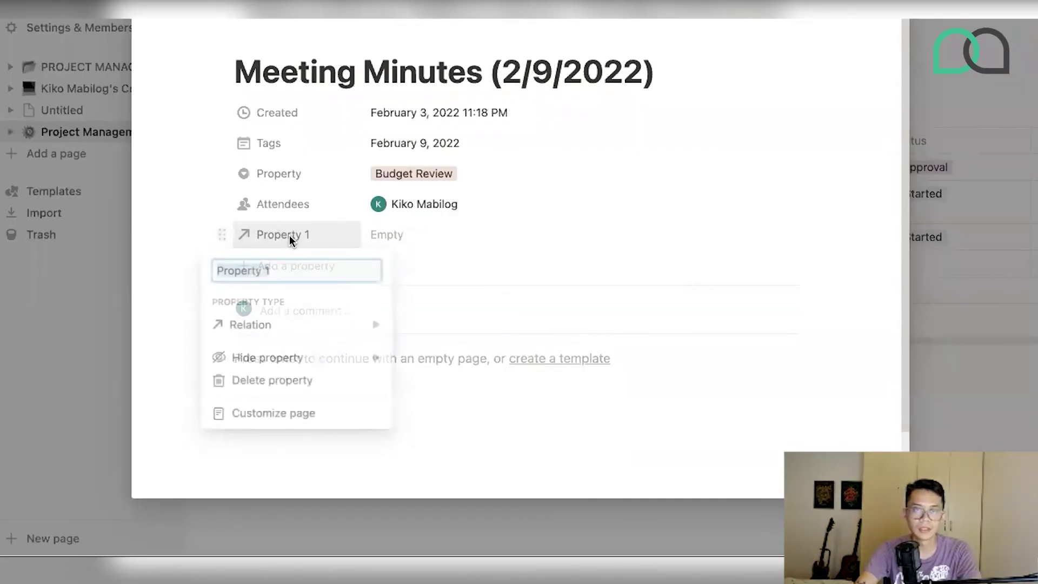
{"action": "type", "text": "Pr"}
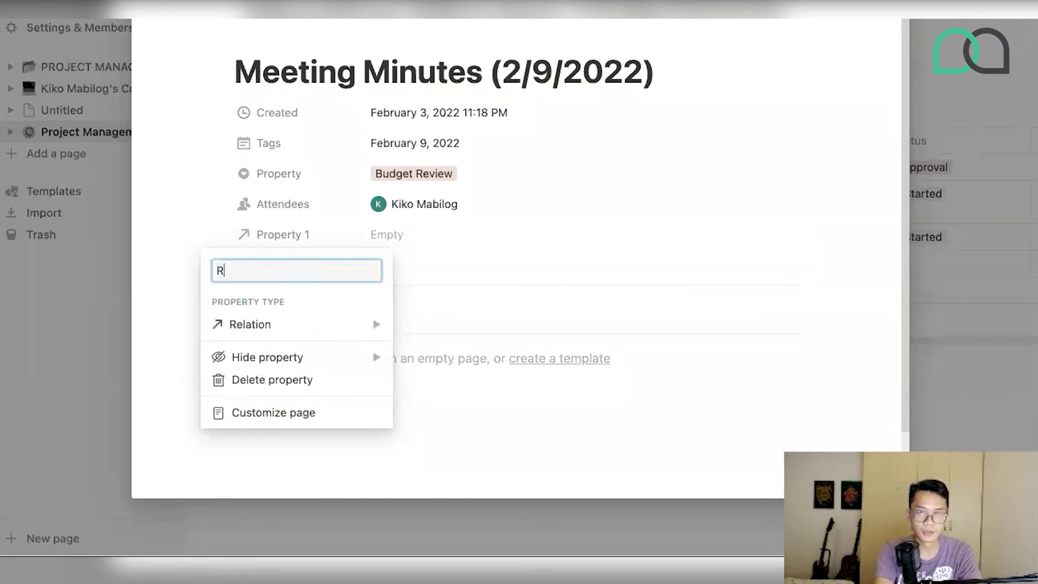
{"action": "key", "text": "BackSpace"}
{"action": "key", "text": "BackSpace"}
{"action": "type", "text": "Projec"}
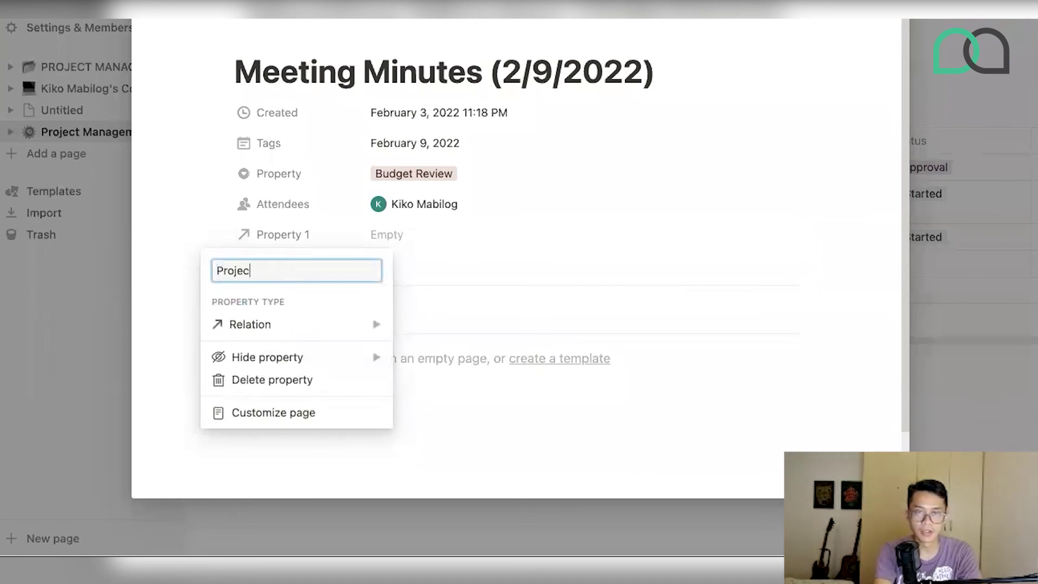
{"action": "type", "text": "t Milestone"}
{"action": "key", "text": "Return"}
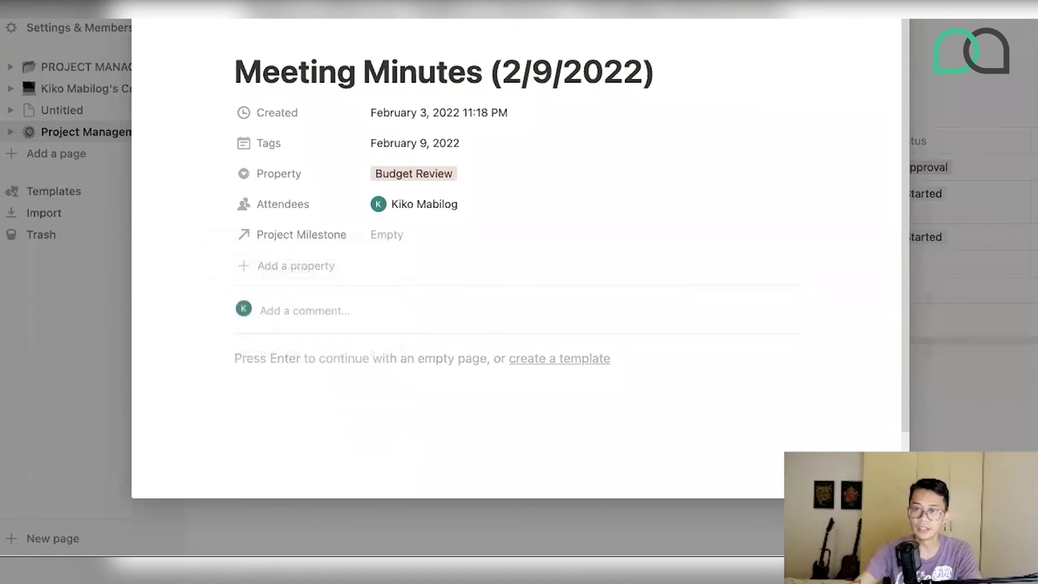
Link the Create videos milestone in the entry's Project Milestone property.
{"action": "left_click", "coordinate": [391, 238]}
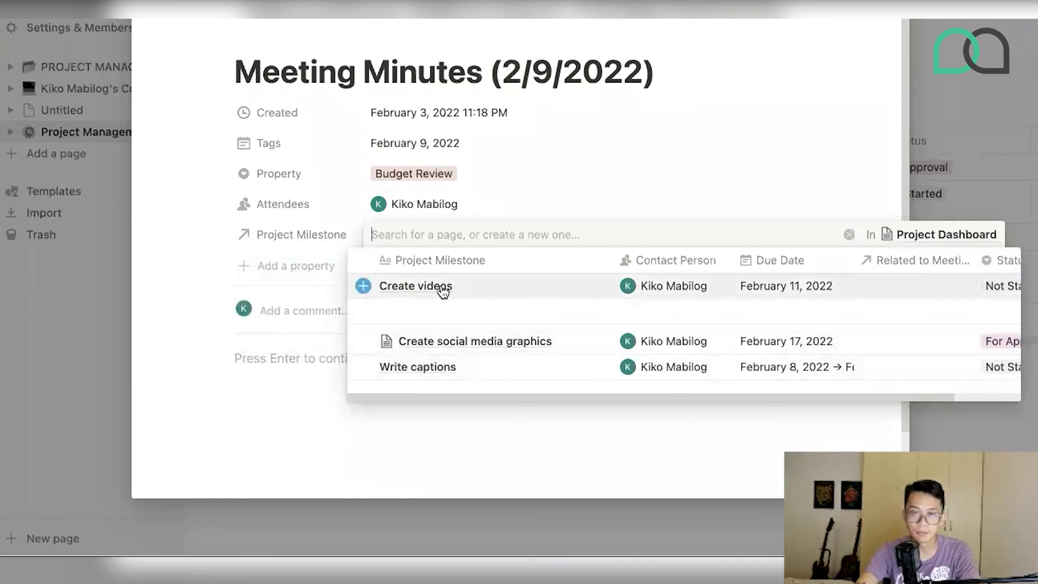
{"action": "left_click", "coordinate": [414, 292]}
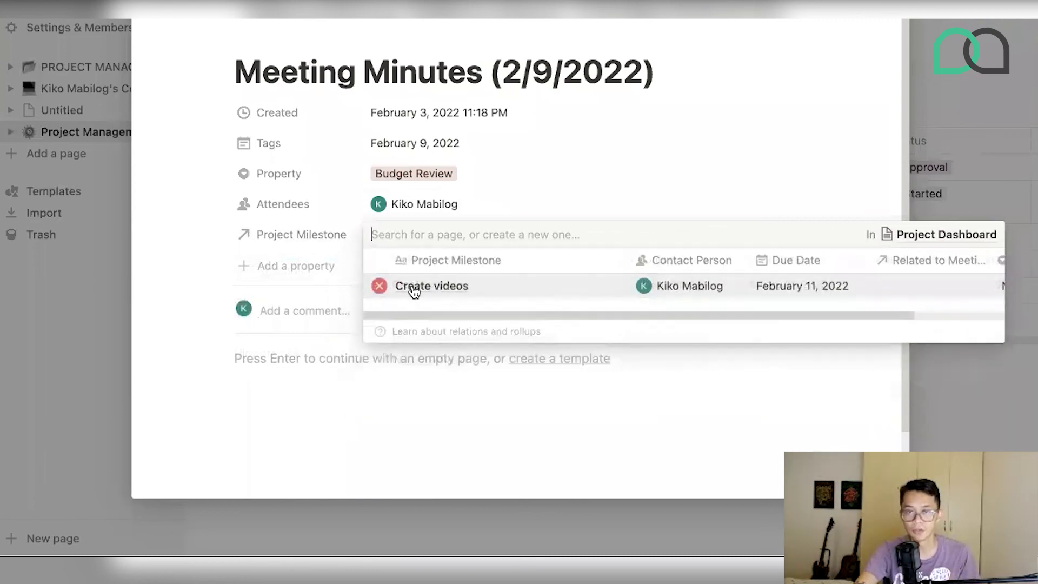
{"action": "left_click", "coordinate": [369, 370]}
Write the line "Brainstorm on ideas for the videos" in the body of the meeting minutes entry.
{"action": "left_click", "coordinate": [366, 369]}
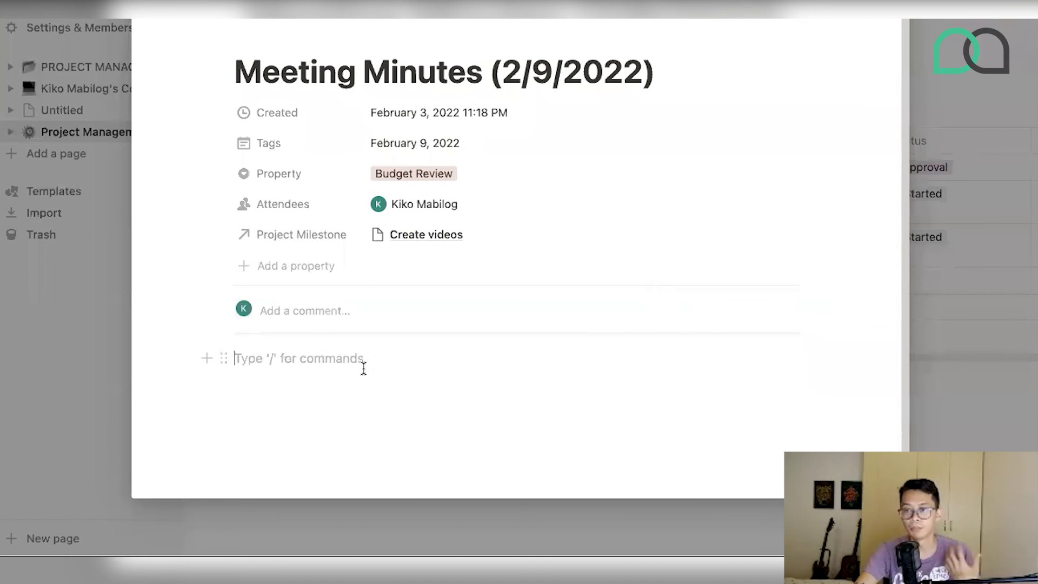
{"action": "type", "text": "Braid"}
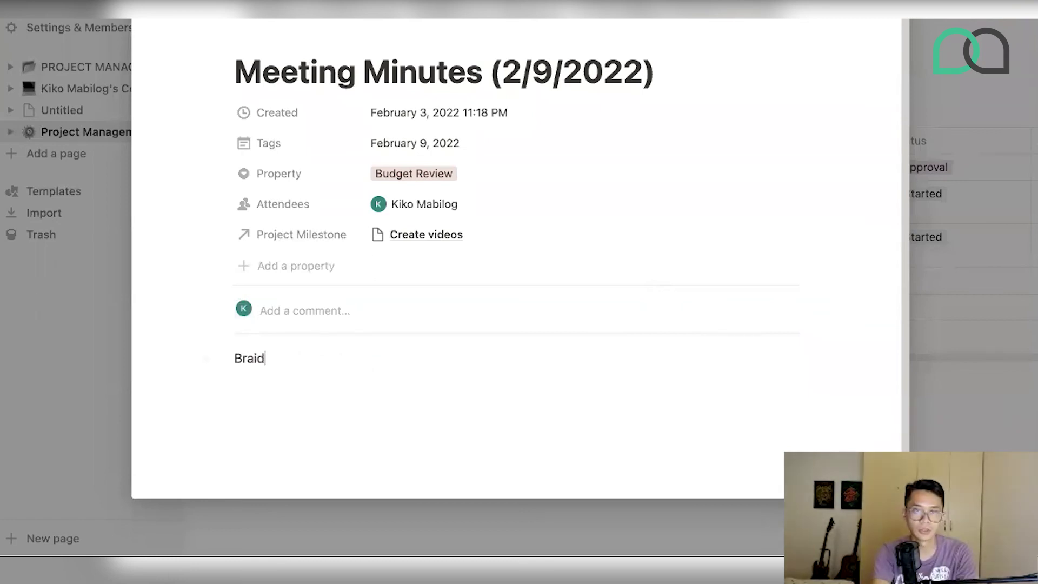
{"action": "key", "text": "BackSpace"}
{"action": "type", "text": "nstorm"}
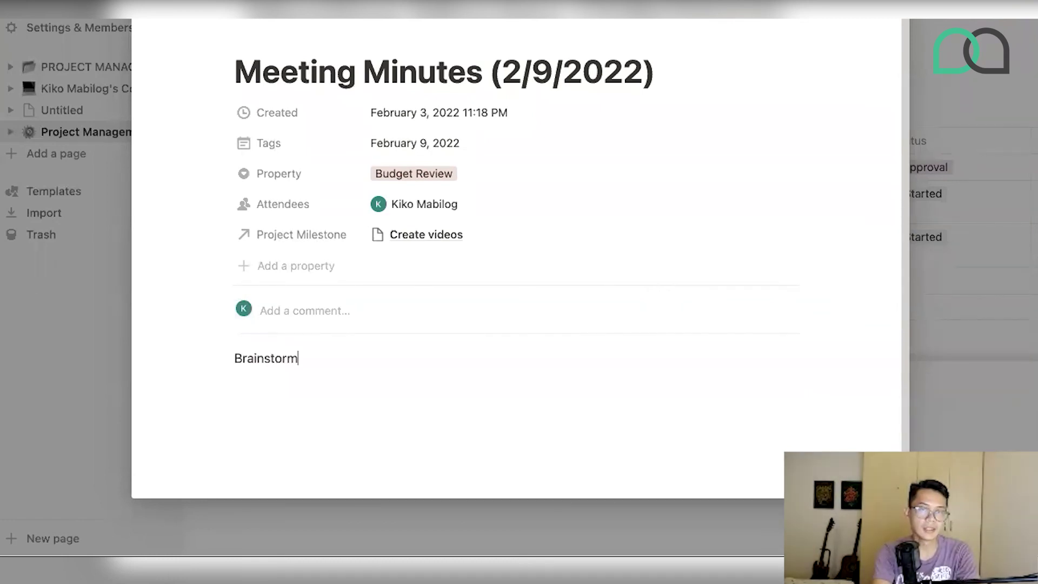
{"action": "type", "text": "ea"}
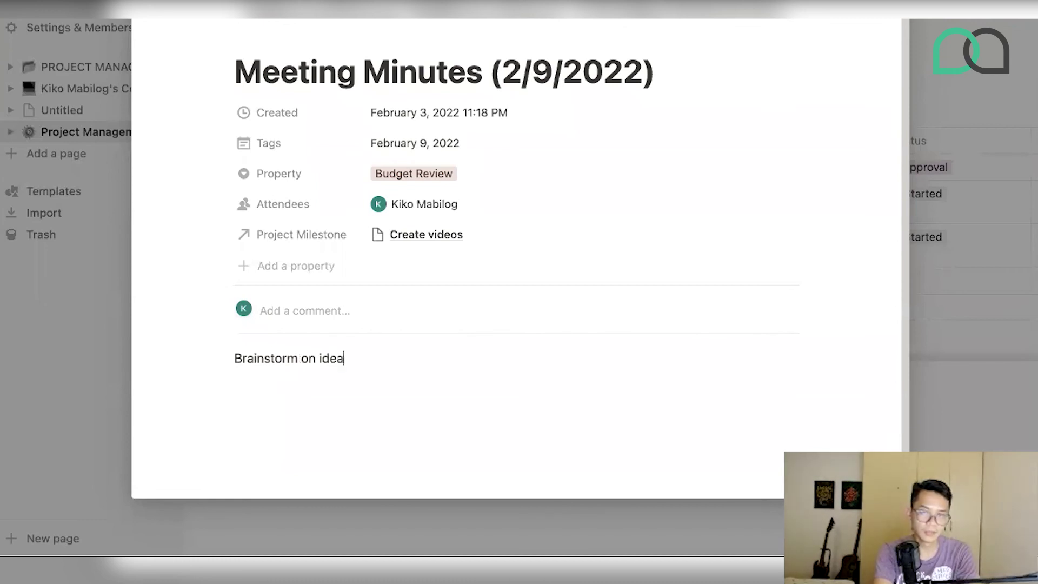
{"action": "type", "text": "s for the videos"}
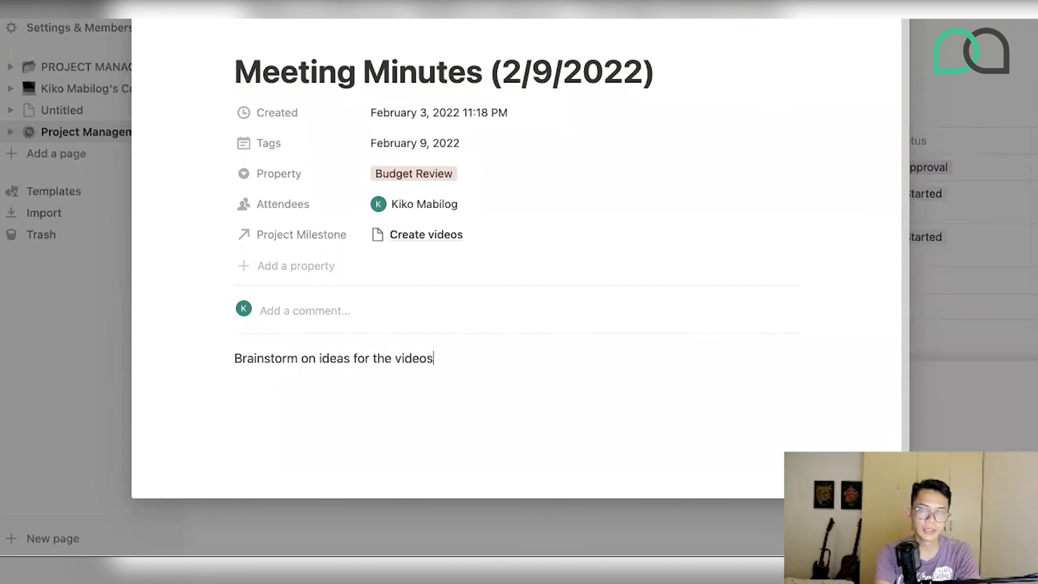
{"action": "key", "text": "Return"}
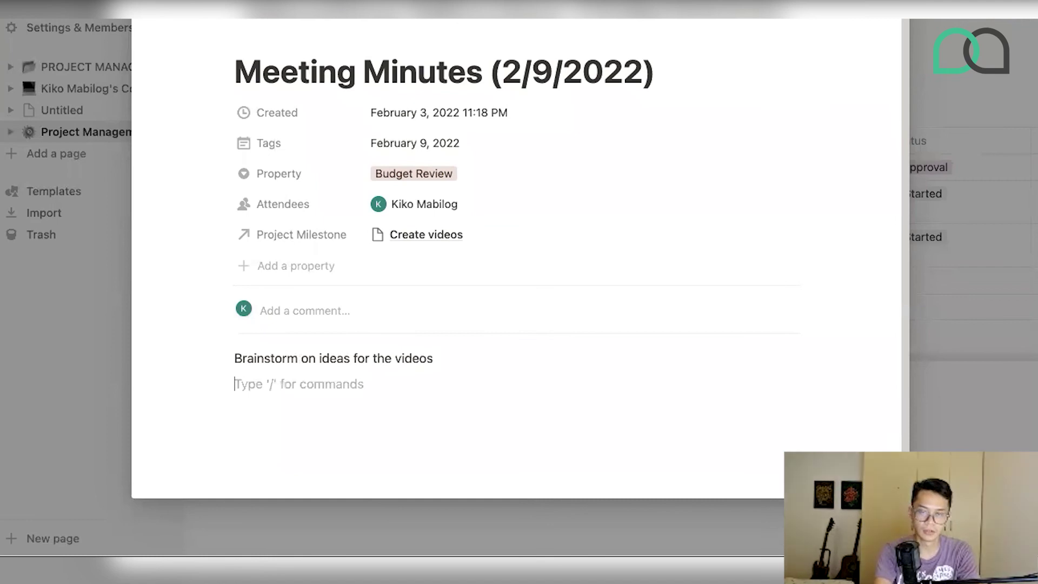
Insert an empty video block below the brainstorm line and start a new line beneath it.
{"action": "type", "text": "/"}
{"action": "key", "text": "BackSpace"}
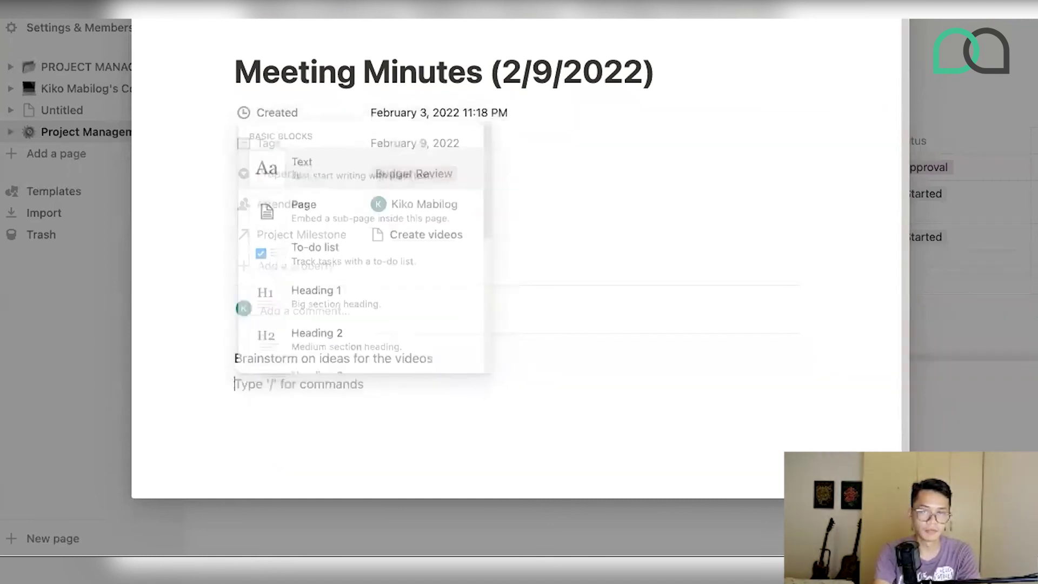
{"action": "type", "text": "/vide"}
{"action": "key", "text": "Return"}
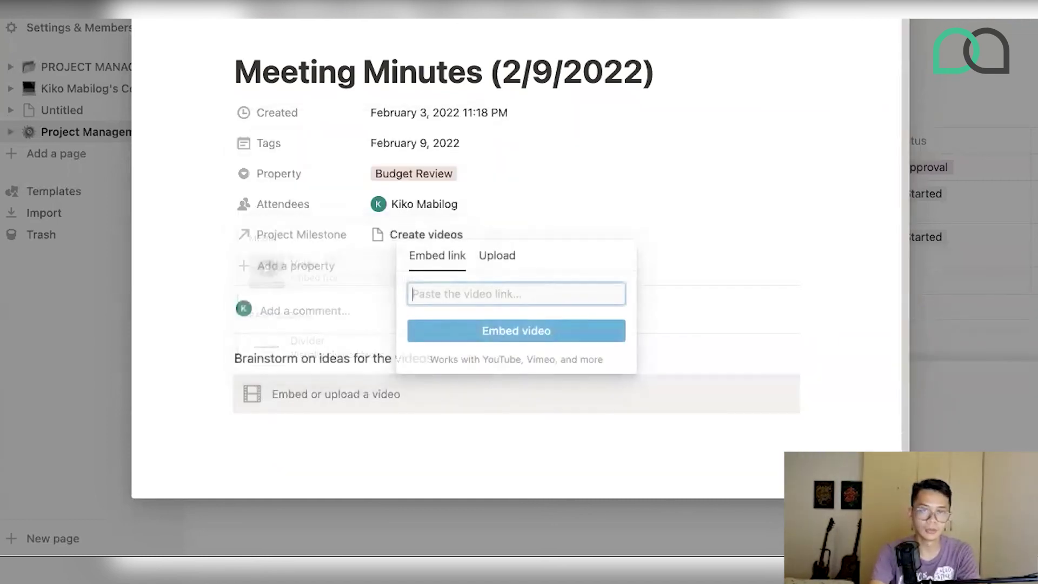
{"action": "left_click", "coordinate": [311, 455]}
{"action": "left_click", "coordinate": [294, 438]}
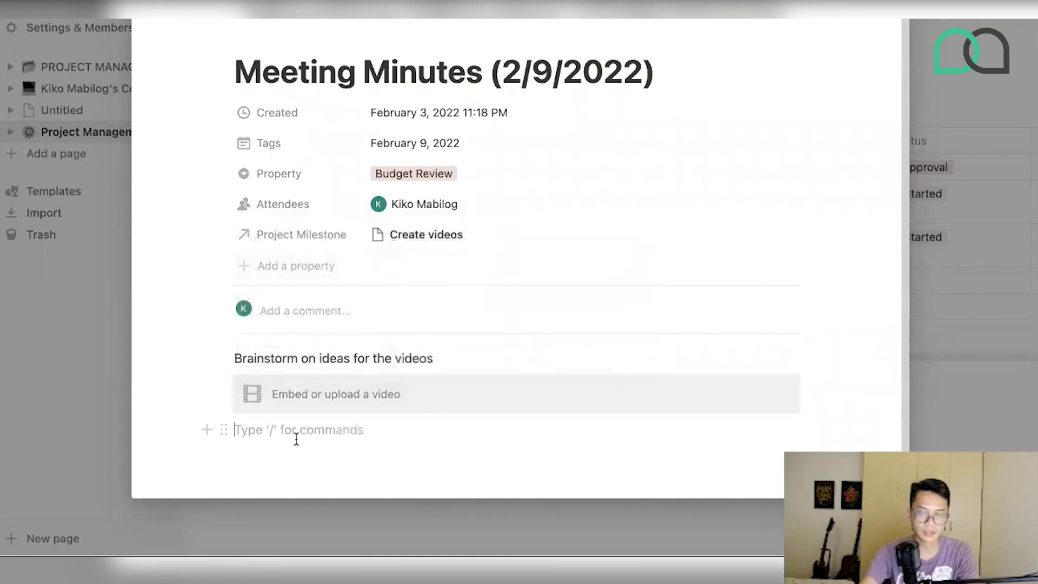
Add the bullets "Let's follow this editing style" and "Here's some good music ideas" below the video block and return to the board page.
{"action": "type", "text": "- "}
{"action": "type", "text": "Let's follow"}
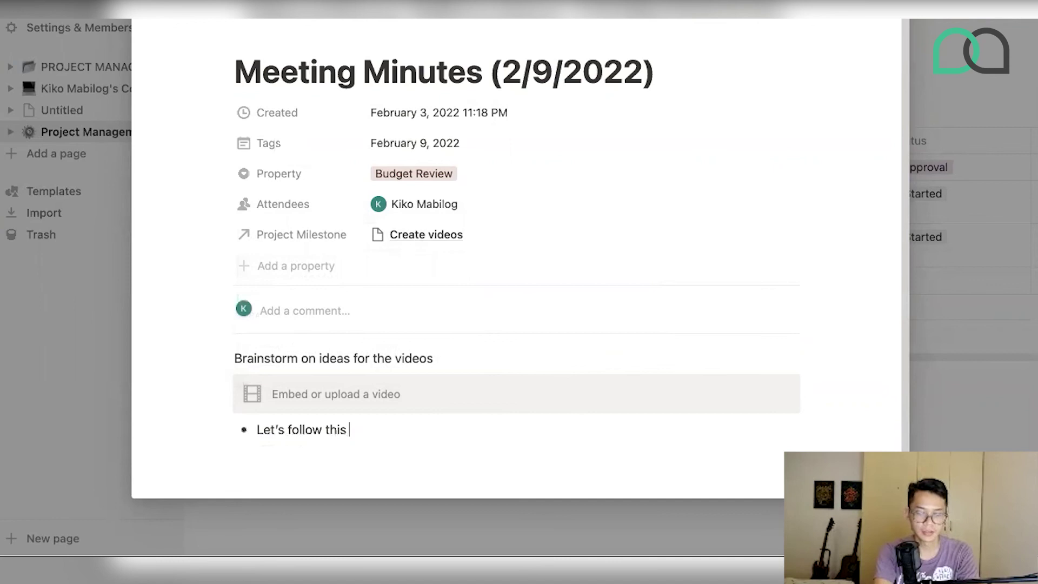
{"action": "type", "text": " this editing sty"}
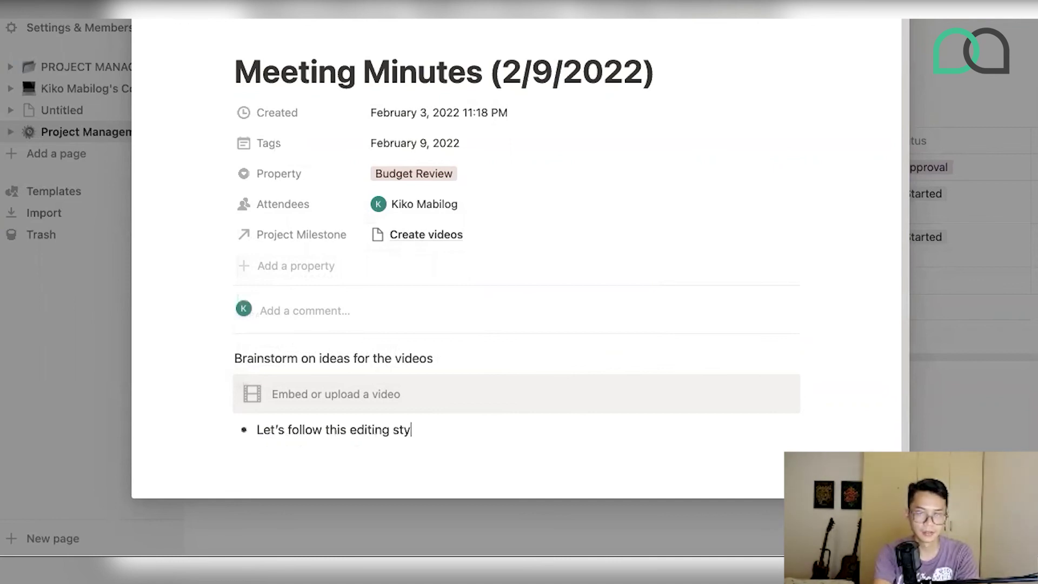
{"action": "type", "text": "Here's some good ms"}
{"action": "key", "text": "BackSpace"}
{"action": "type", "text": "usic ideas"}
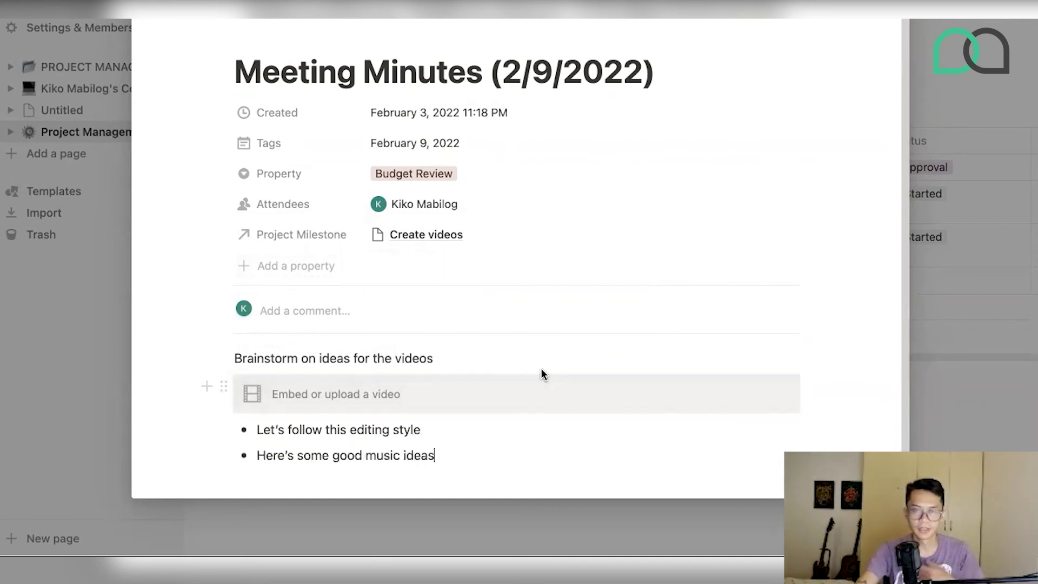
{"action": "scroll", "coordinate": [540, 373], "scroll_direction": "down", "scroll_amount": 2}
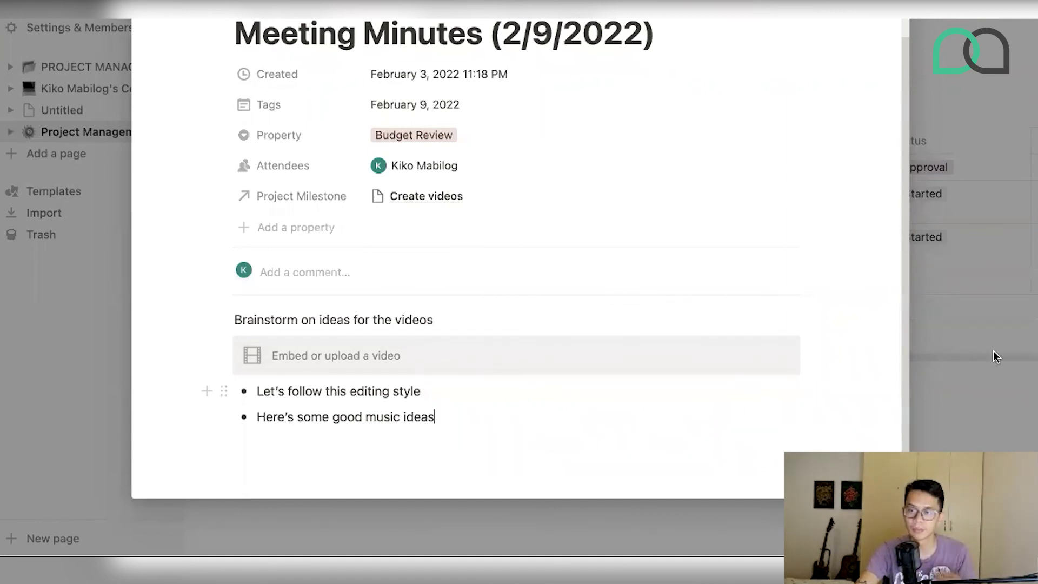
{"action": "left_click", "coordinate": [971, 395]}
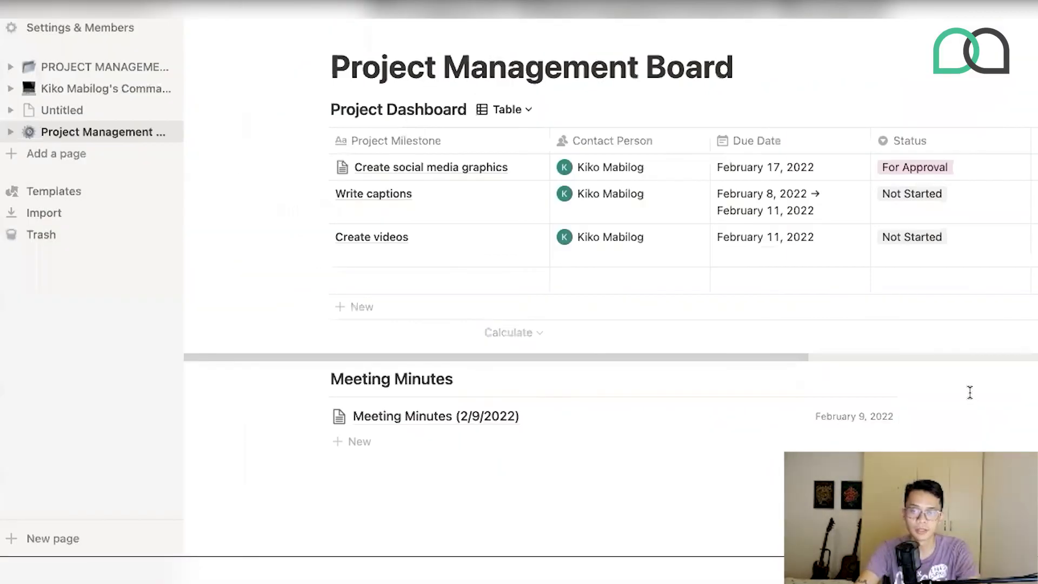
Create a new Meeting Minutes entry titled "Feb 14, 2022" and set its Tags date to February 14, 2022.
{"action": "left_click", "coordinate": [374, 441]}
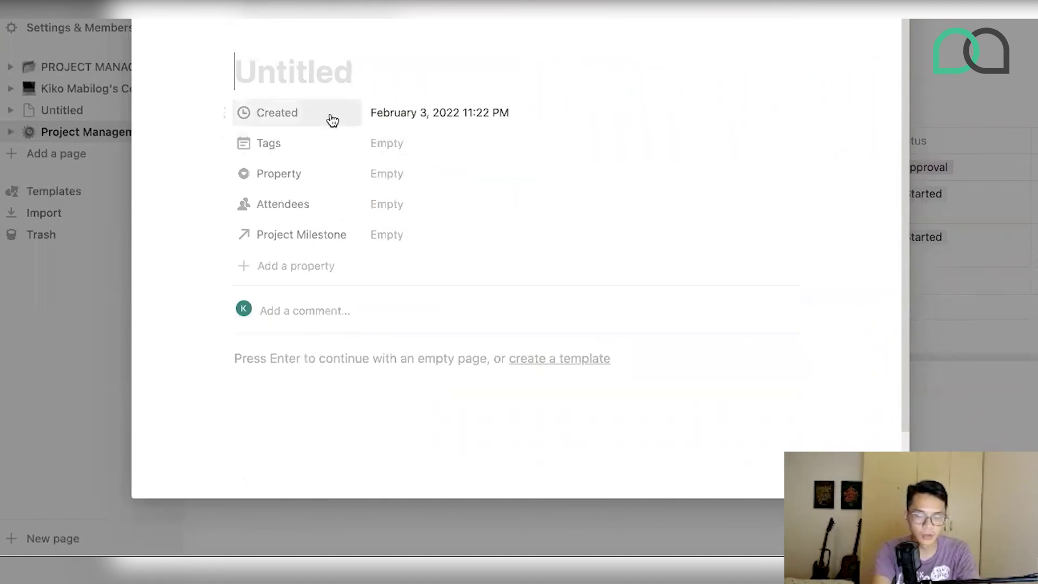
{"action": "type", "text": "Feb 14, 2022"}
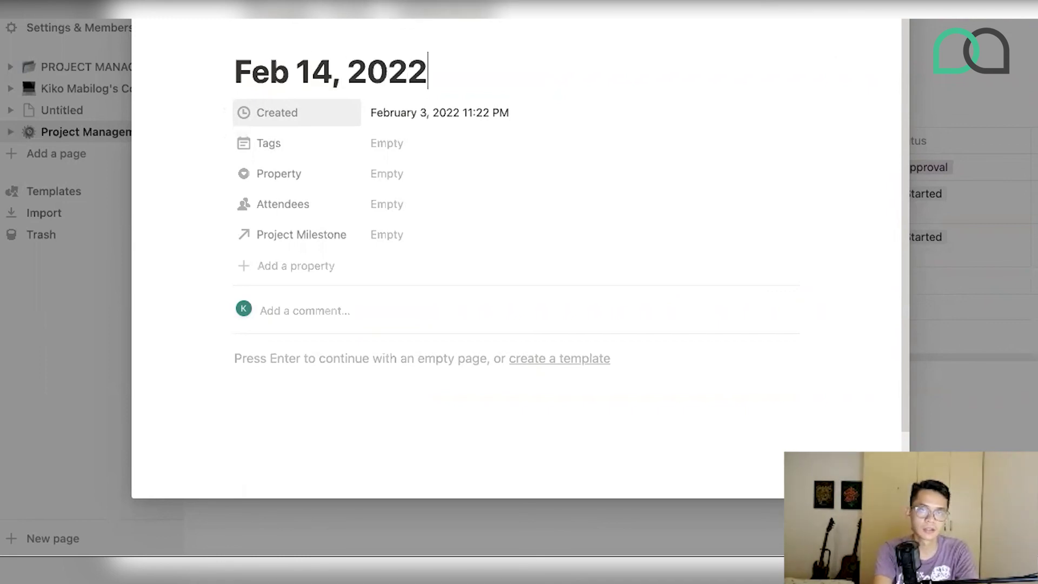
{"action": "left_click", "coordinate": [401, 153]}
{"action": "left_click", "coordinate": [420, 267]}
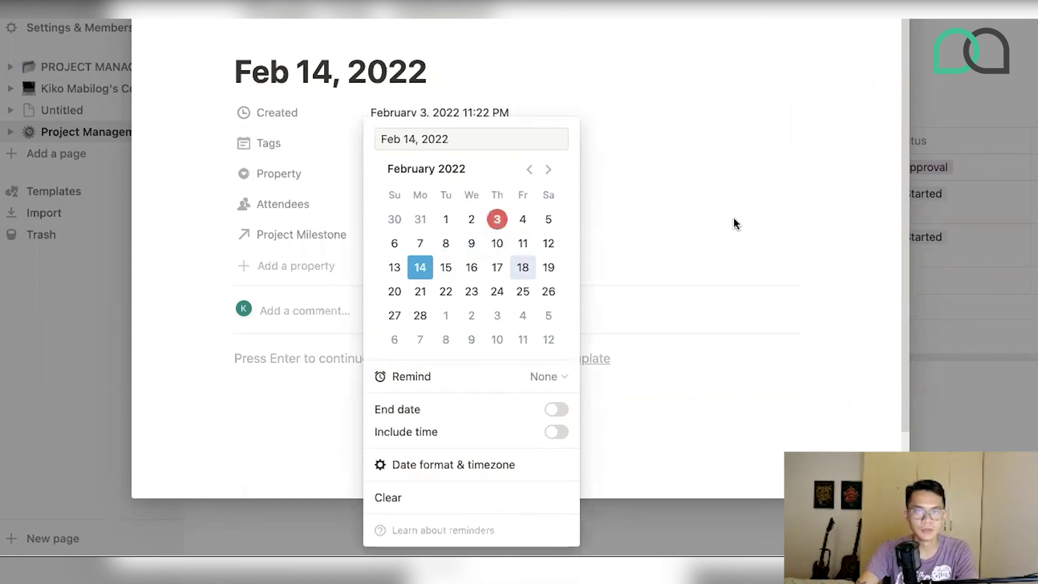
Set the new entry's category property to Budget Review and assign the workspace member under Attendees.
{"action": "left_click", "coordinate": [389, 173]}
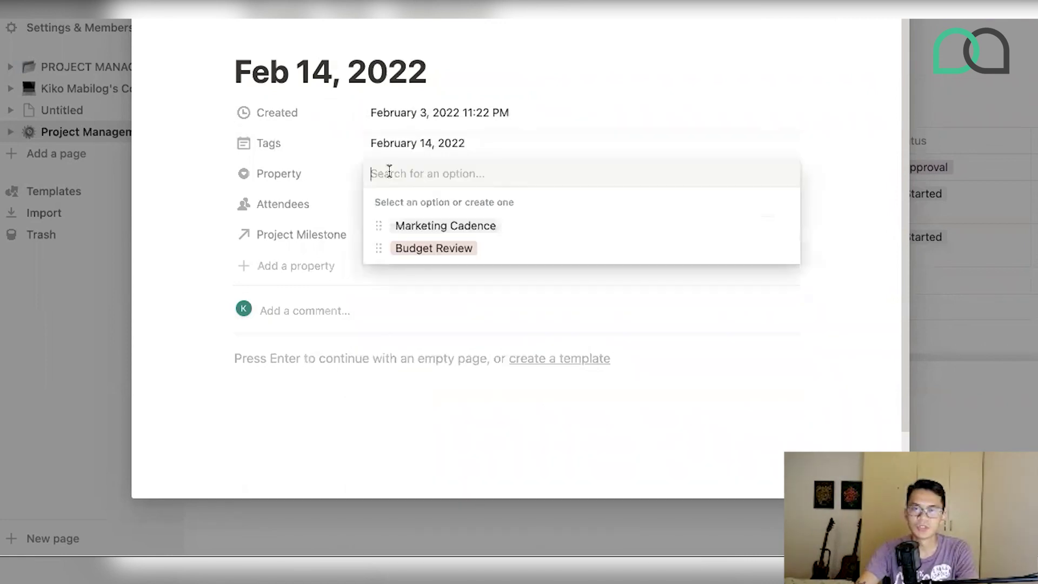
{"action": "left_click", "coordinate": [431, 250]}
{"action": "left_click", "coordinate": [392, 216]}
{"action": "left_click", "coordinate": [419, 255]}
{"action": "left_click", "coordinate": [303, 221]}
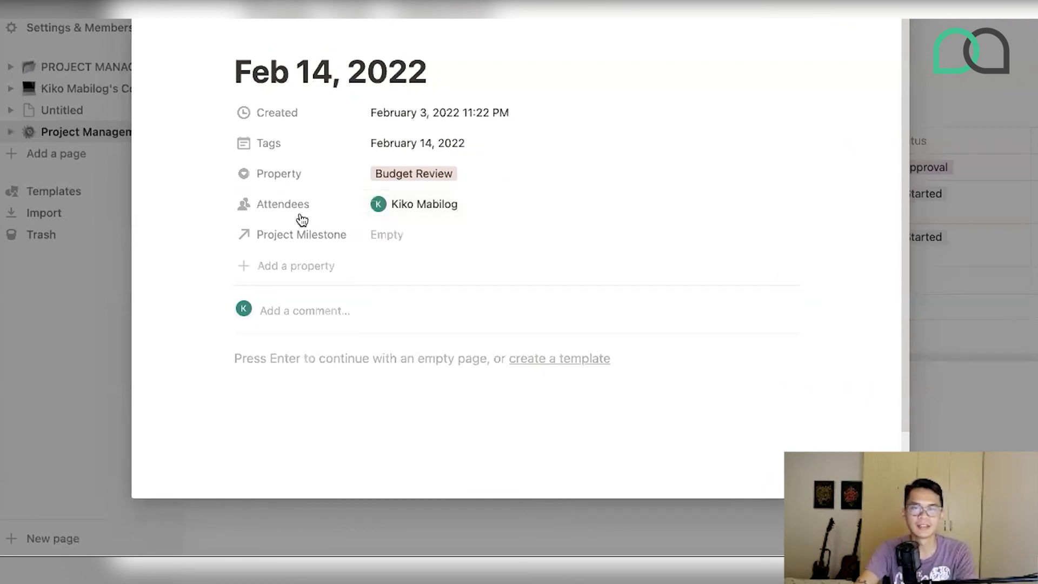
Link the Create videos milestone in the Feb 14, 2022 entry's Project Milestone property.
{"action": "left_click", "coordinate": [389, 242]}
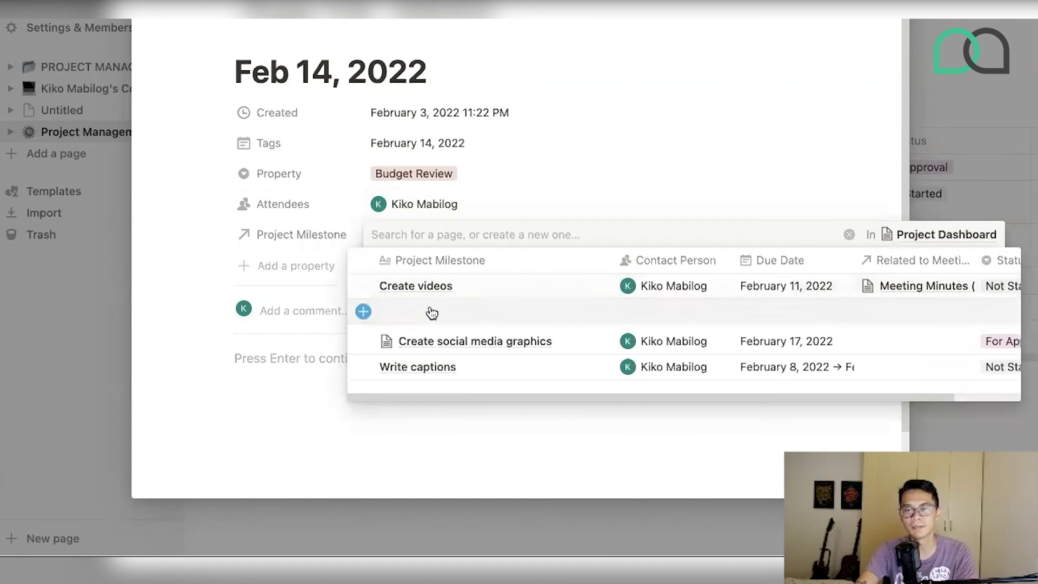
{"action": "left_click", "coordinate": [415, 291]}
{"action": "left_click", "coordinate": [316, 287]}
{"action": "left_click", "coordinate": [500, 246]}
{"action": "left_click", "coordinate": [590, 181]}
{"action": "left_click", "coordinate": [519, 235]}
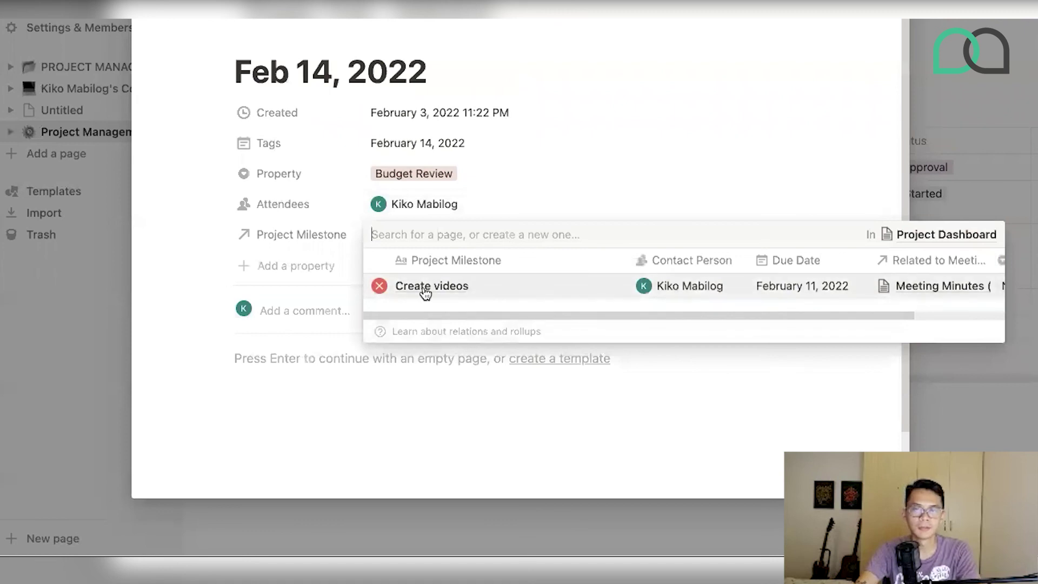
Replace Create videos with Create social media graphics in the Feb 14, 2022 entry's Project Milestone property and return to the board page.
{"action": "left_click", "coordinate": [380, 286]}
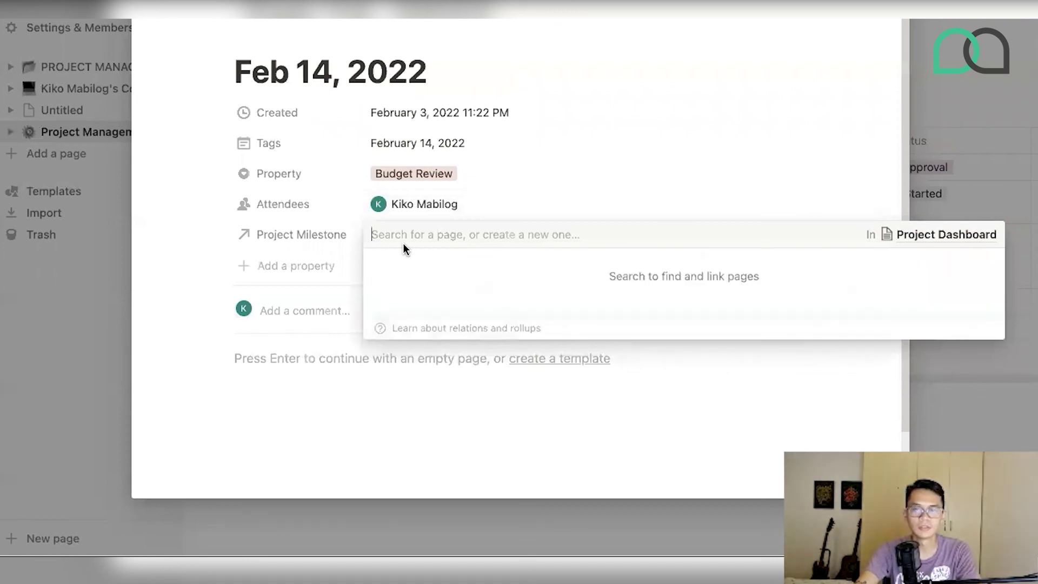
{"action": "left_click", "coordinate": [639, 157]}
{"action": "left_click", "coordinate": [440, 236]}
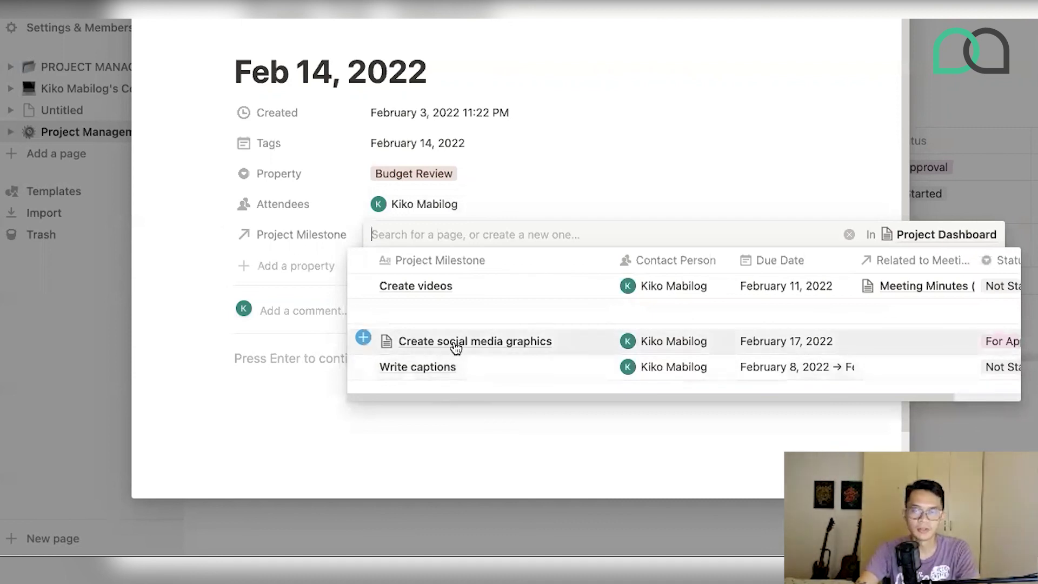
{"action": "left_click", "coordinate": [456, 346]}
{"action": "left_click", "coordinate": [562, 190]}
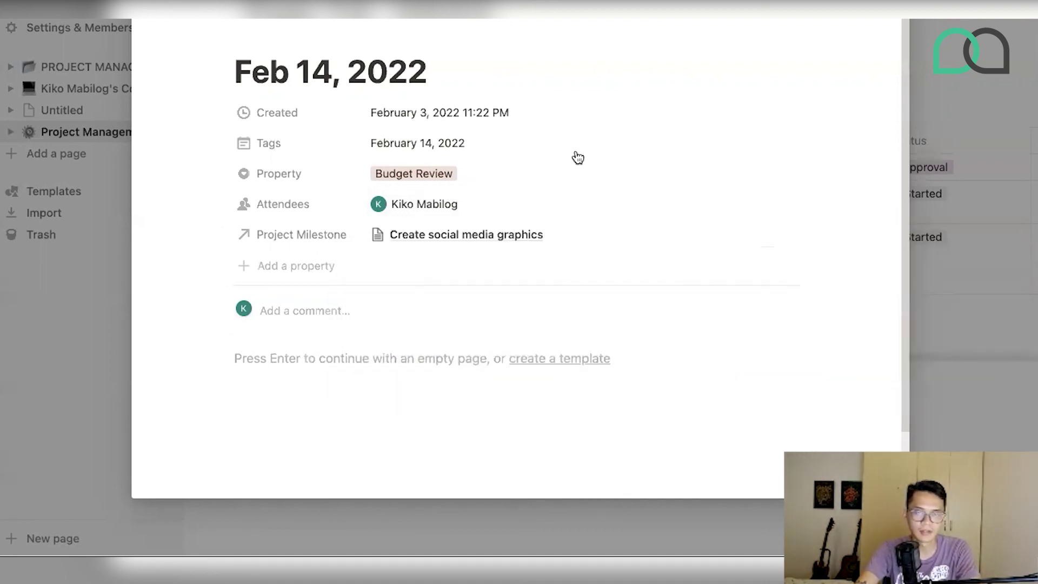
{"action": "left_click", "coordinate": [382, 360]}
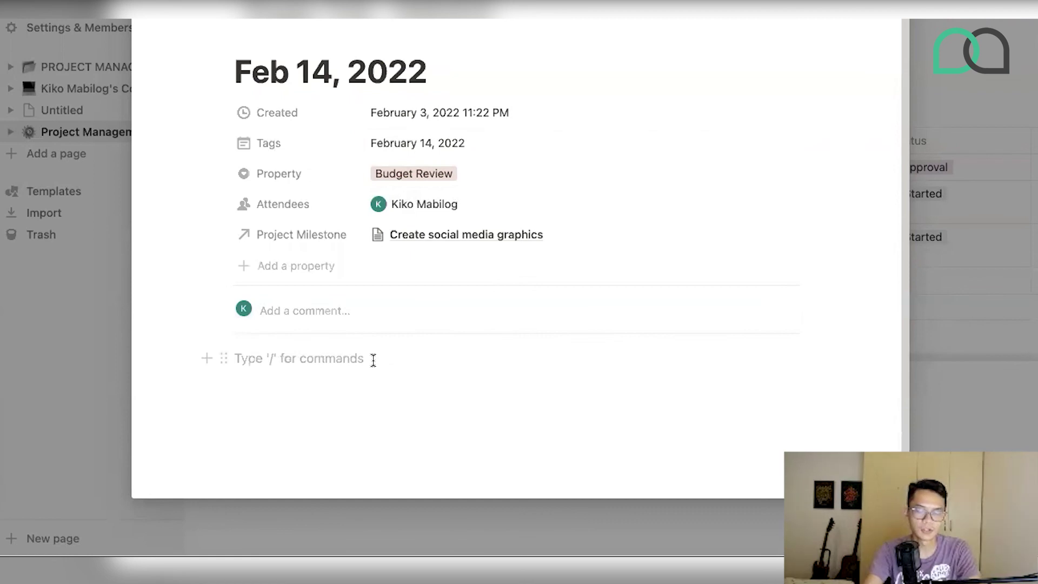
{"action": "left_click", "coordinate": [991, 394]}
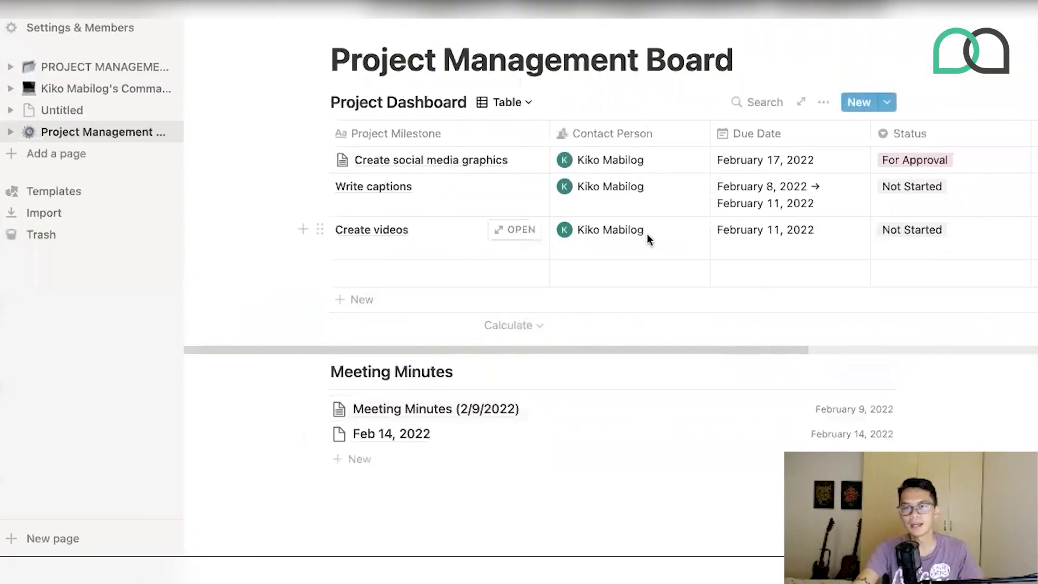
{"action": "left_click", "coordinate": [504, 102]}
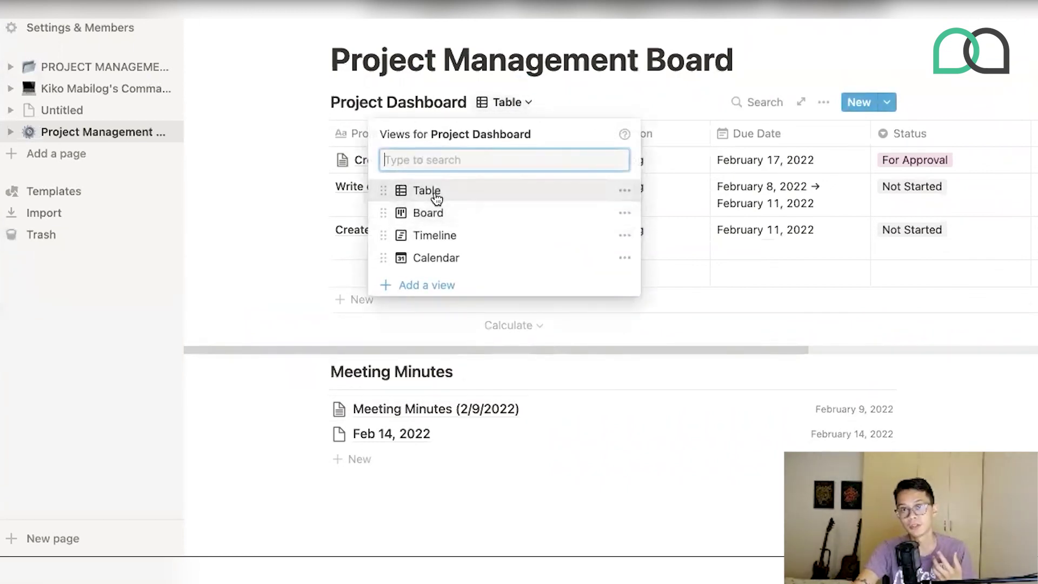
{"action": "left_click", "coordinate": [790, 46]}
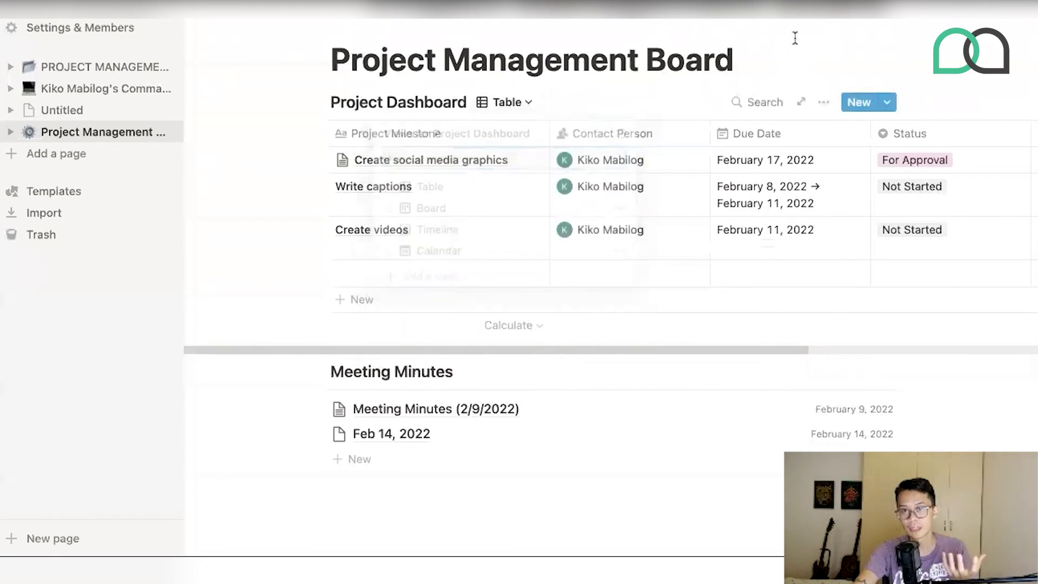